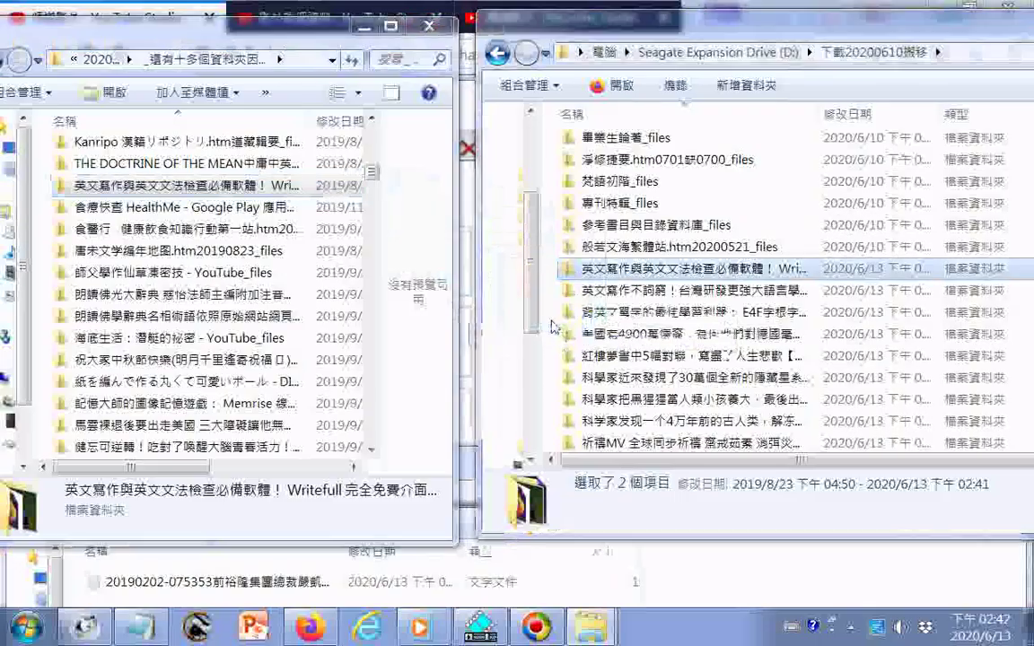
Step: Copy the source folders from 食療快查 HealthMe through 海底生活:潛艇的祕密 into 下載20200610搬移 on drive D
click(695, 492)
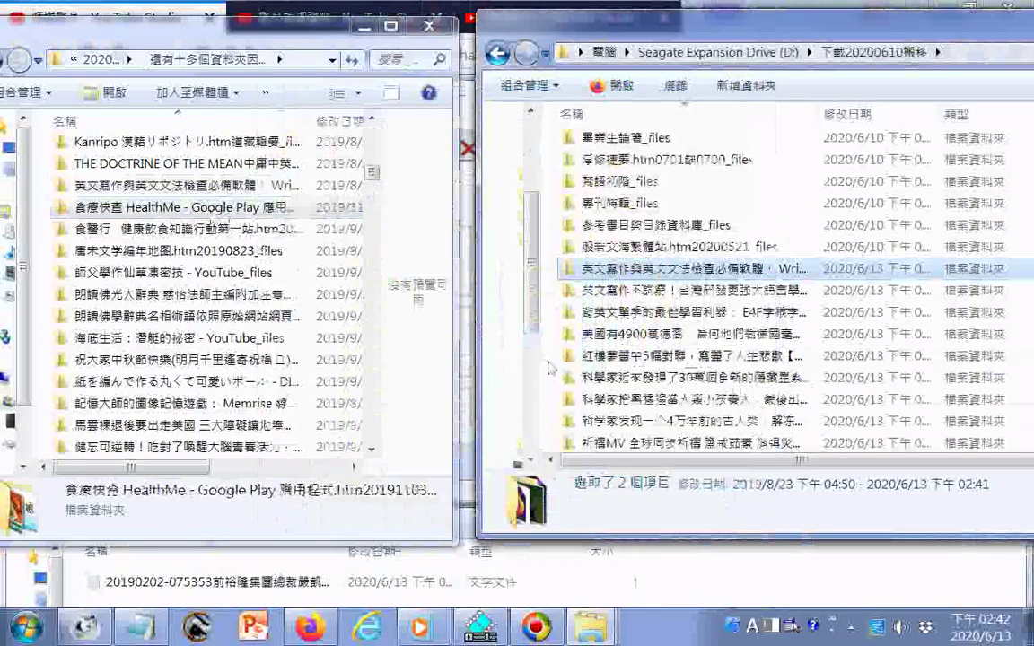
drag(145, 228, 558, 387)
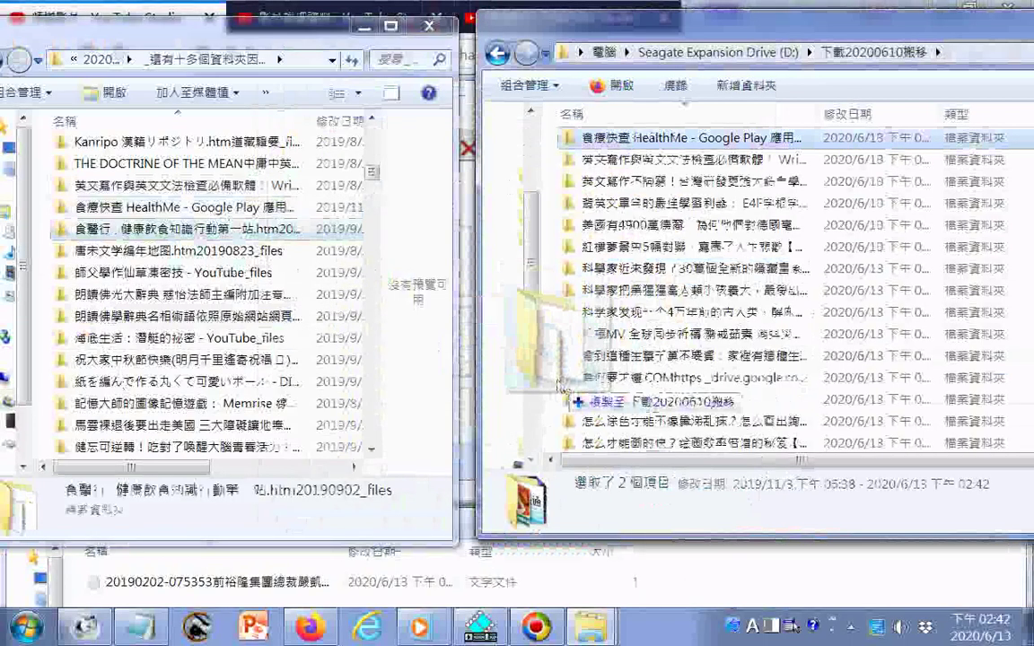
drag(220, 255, 563, 367)
drag(247, 284, 556, 404)
drag(180, 295, 543, 384)
drag(227, 324, 545, 388)
drag(206, 344, 475, 373)
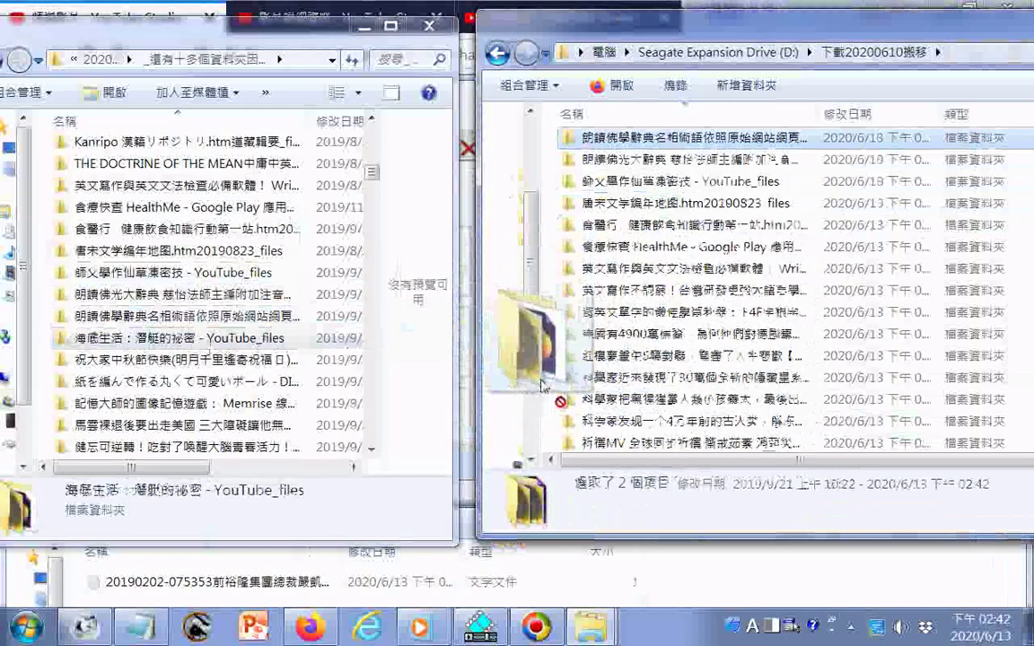
drag(543, 386, 543, 385)
Step: Copy the source folders from 祝大家中秋節快樂 through 健忘可逆轉 into 下載20200610搬移
drag(179, 359, 554, 386)
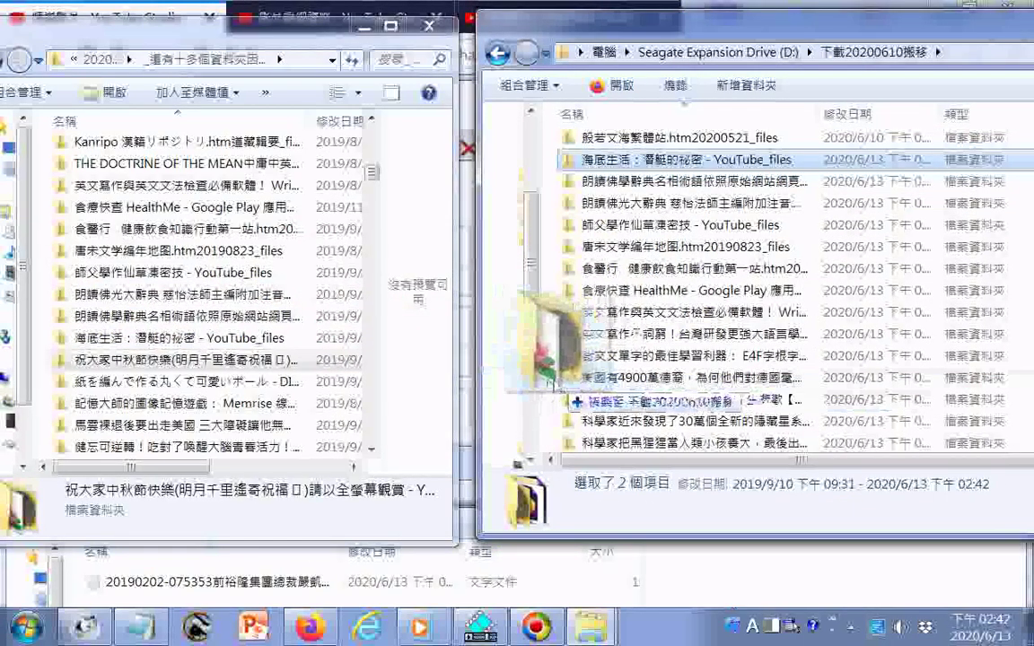
drag(341, 381, 551, 377)
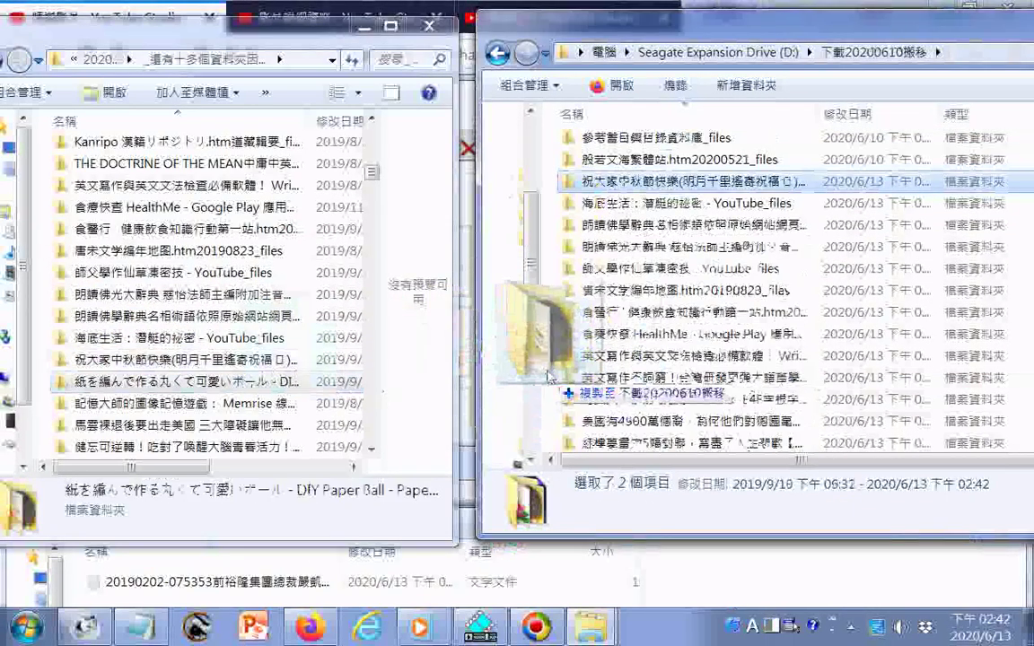
drag(307, 407, 542, 395)
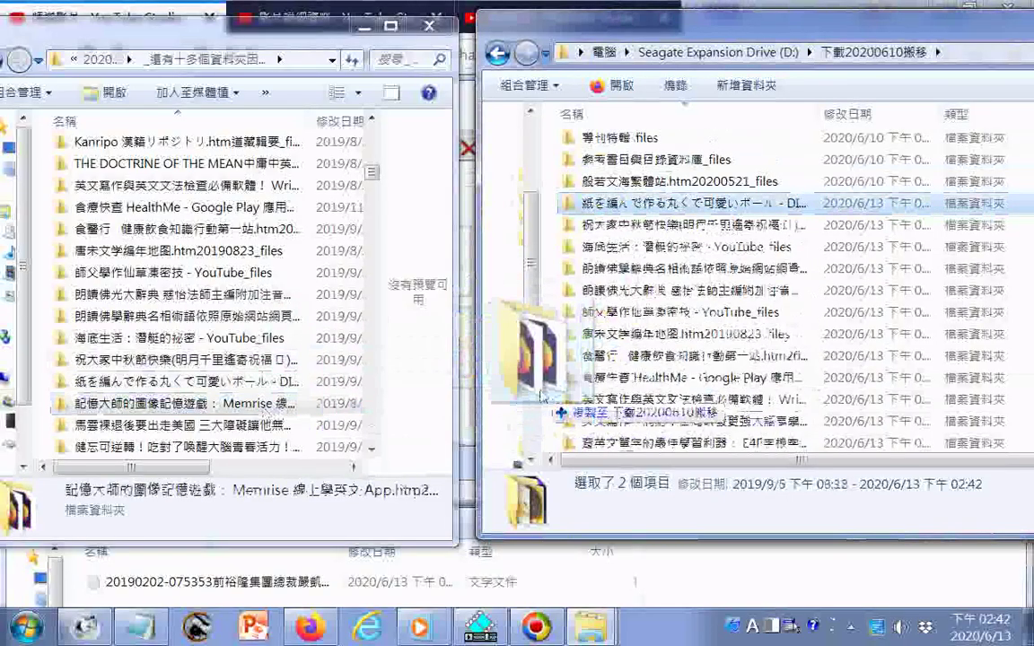
drag(180, 424, 549, 296)
drag(273, 446, 539, 296)
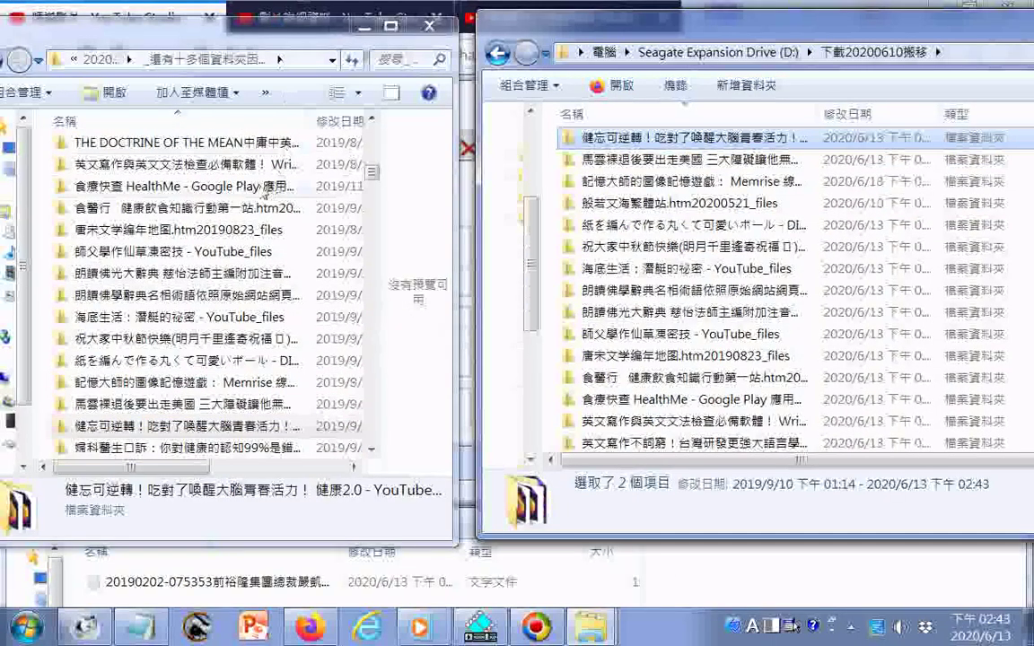
Step: Delete the 13 copied source folders from 英文寫作與英文文法檢查必備軟體 through 健忘可逆轉, permanently removing the one whose name is too long
shift+click(233, 164)
key(Delete)
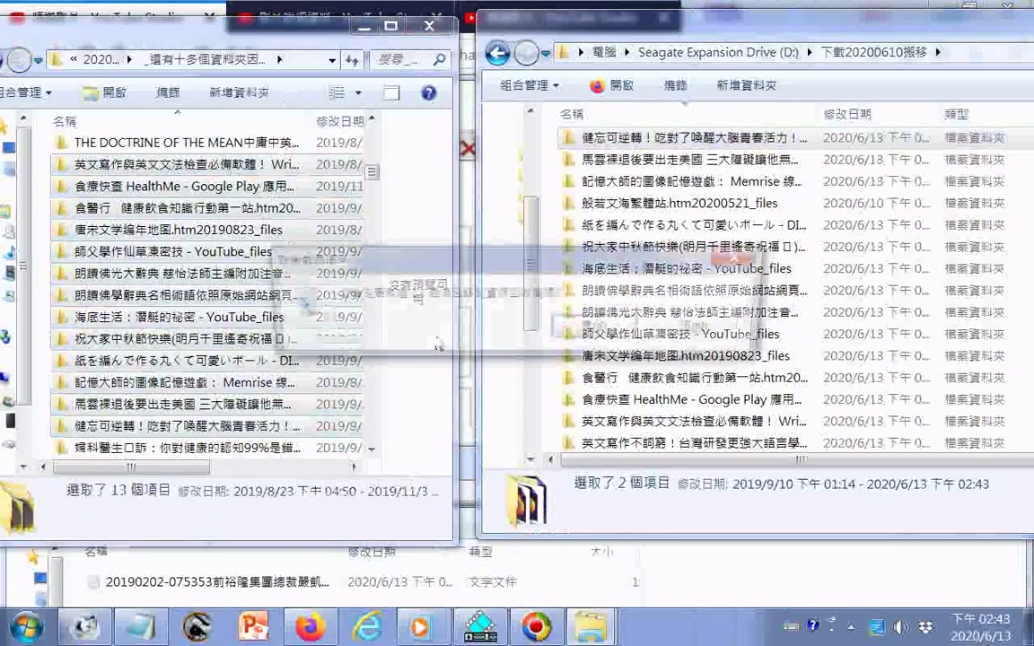
click(572, 330)
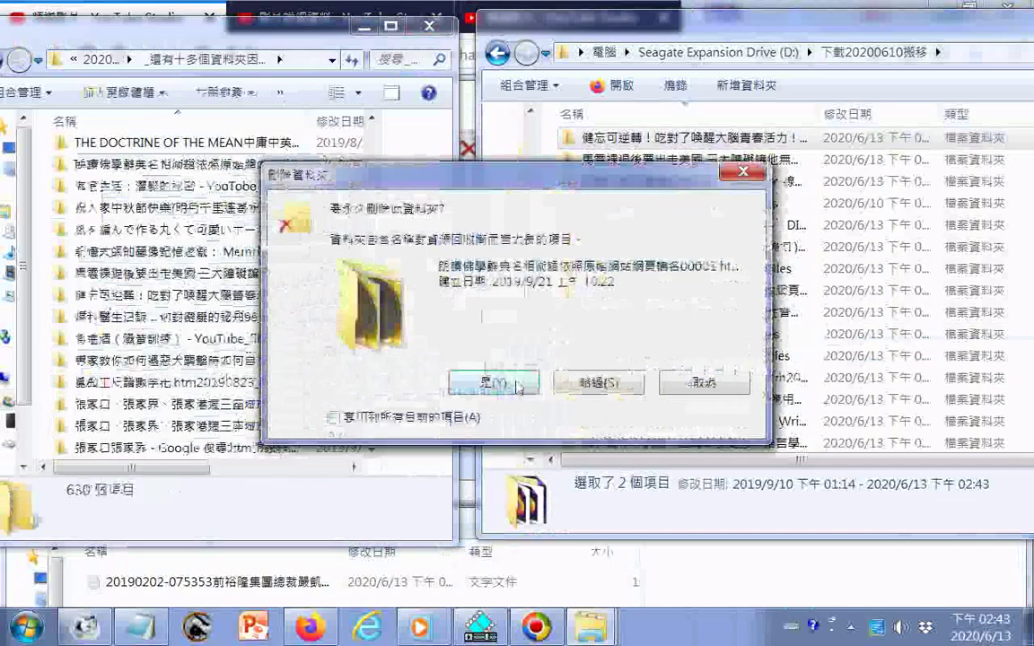
click(501, 382)
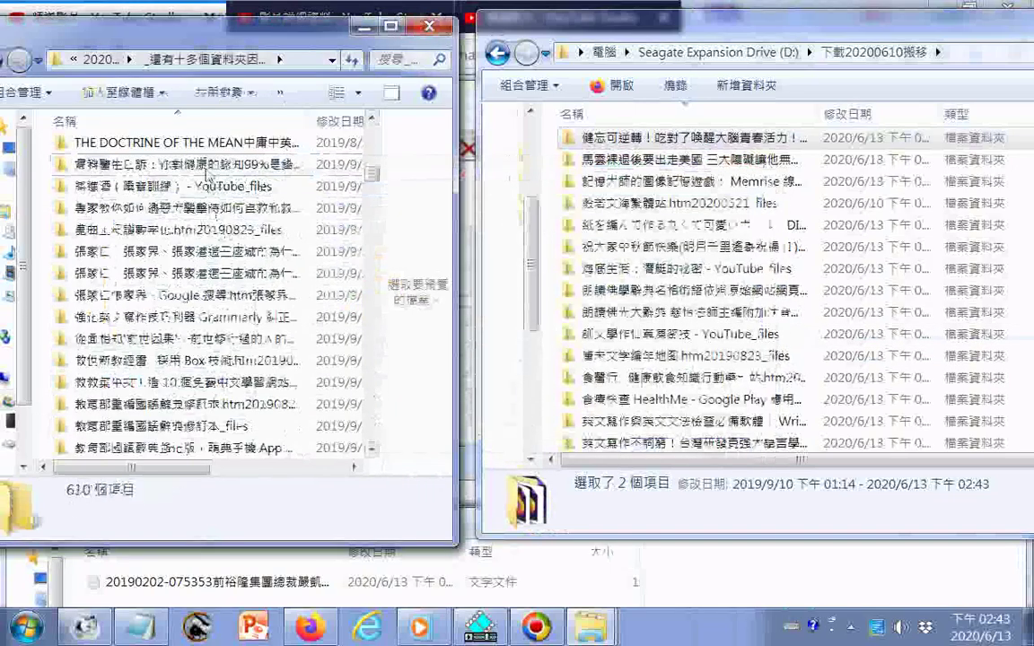
Step: Copy the source folders from 婦科醫生口訴 through the second 張家口、張家界、張家港 folder into 下載20200610搬移
drag(209, 168, 529, 376)
drag(256, 186, 529, 377)
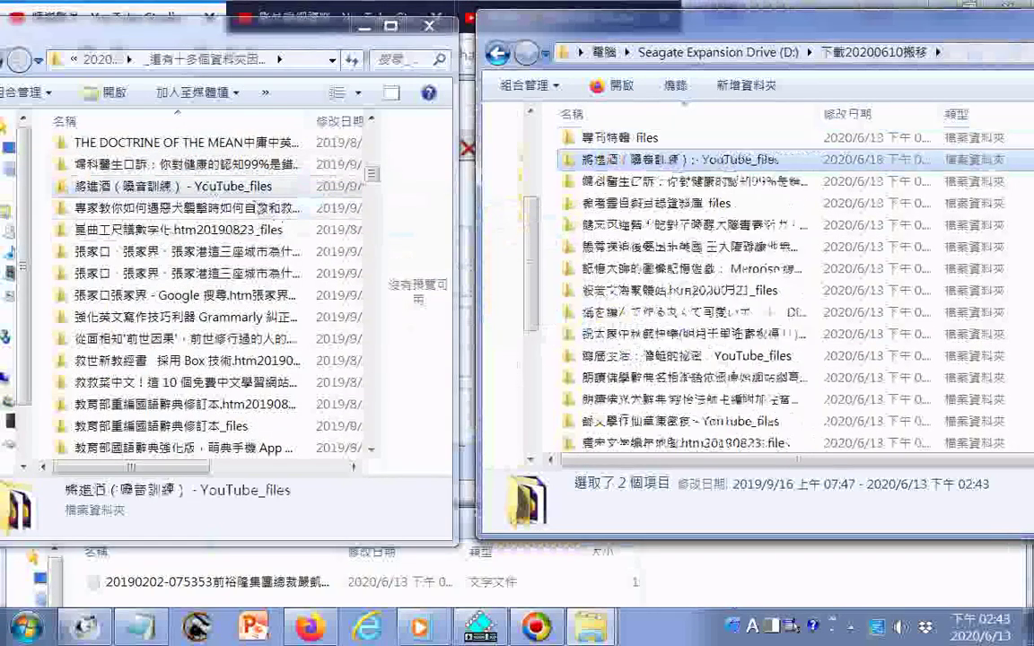
drag(256, 208, 547, 301)
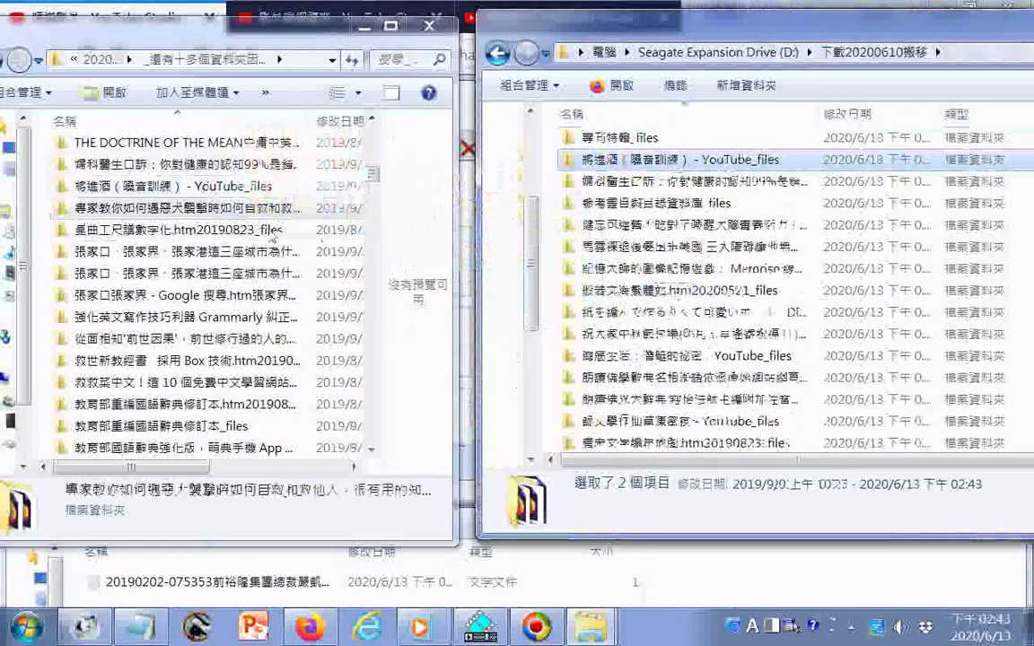
drag(272, 232, 547, 303)
drag(267, 253, 491, 307)
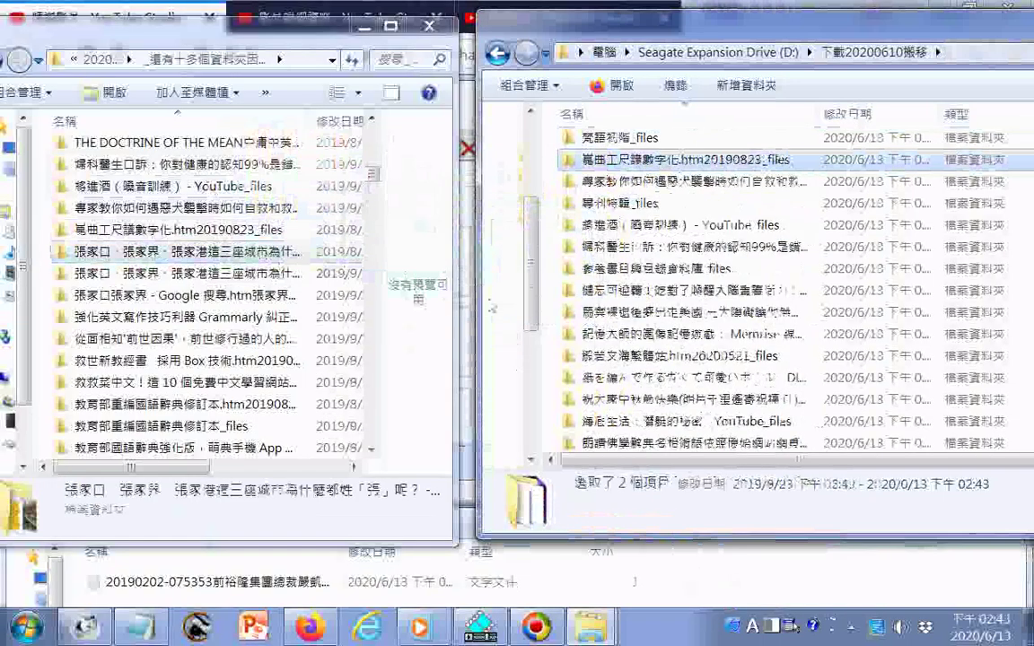
drag(547, 352, 548, 348)
Step: Copy the source folders from 張家口張家界 - Google 搜尋 through 教育部國語辭典強化版 into 下載20200610搬移
drag(269, 296, 553, 343)
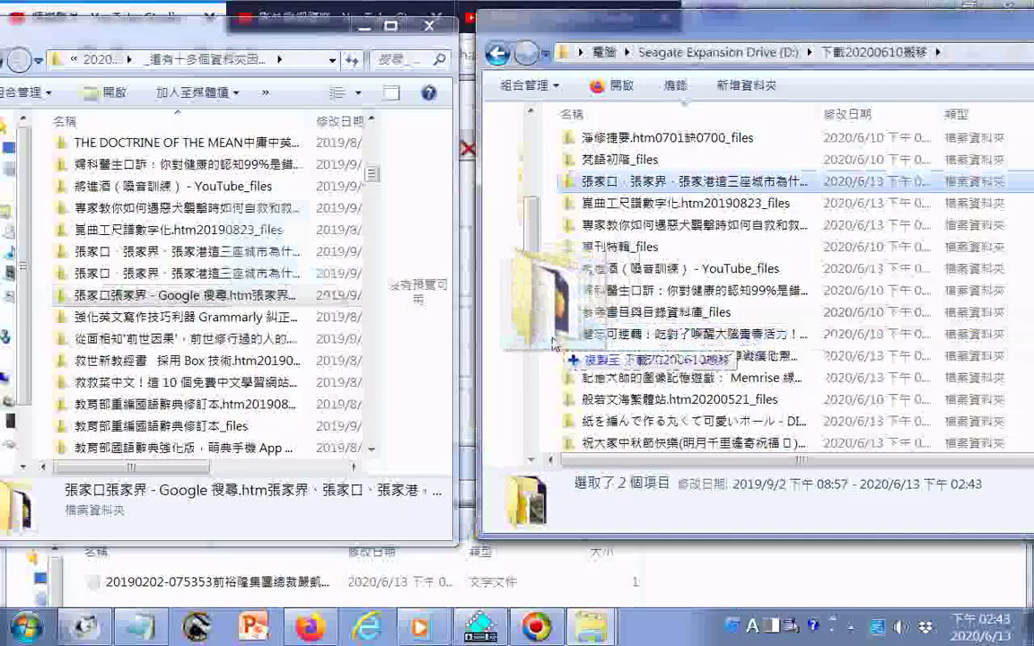
drag(256, 317, 542, 339)
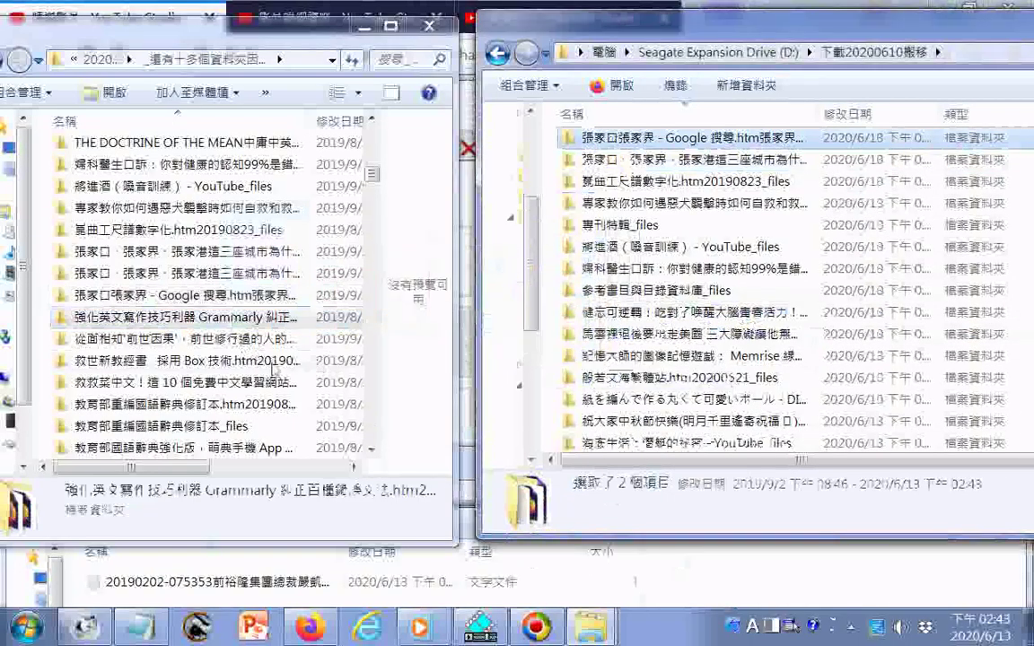
click(224, 342)
drag(227, 348, 549, 379)
drag(274, 386, 538, 385)
drag(224, 404, 549, 380)
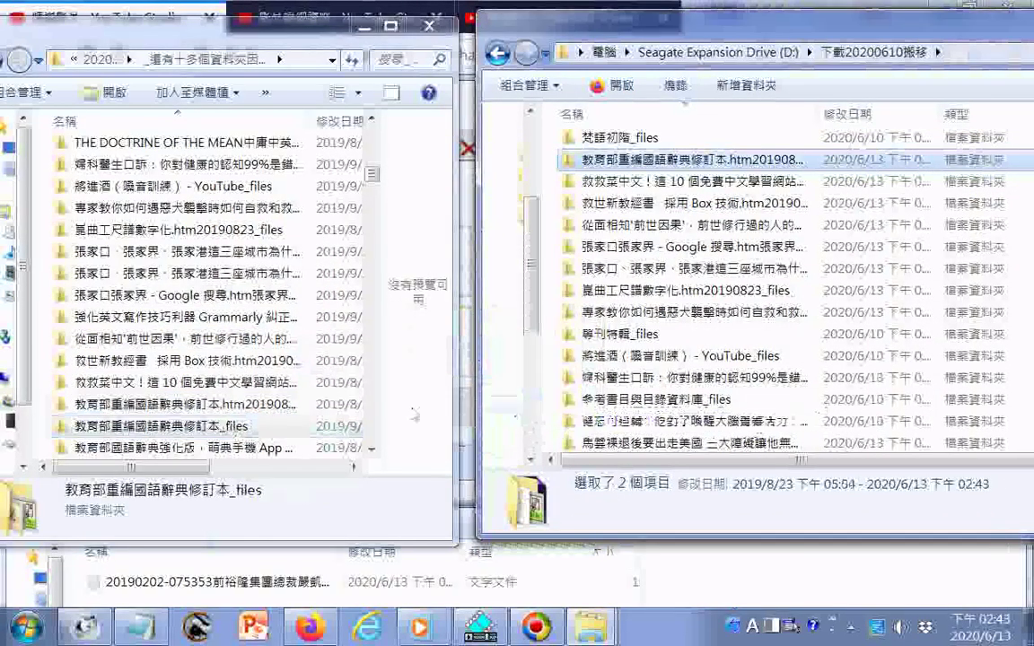
drag(241, 454, 495, 356)
Step: Delete the 14 copied source folders from 婦科醫生口訴 through 教育部國語辭典強化版
shift+click(270, 164)
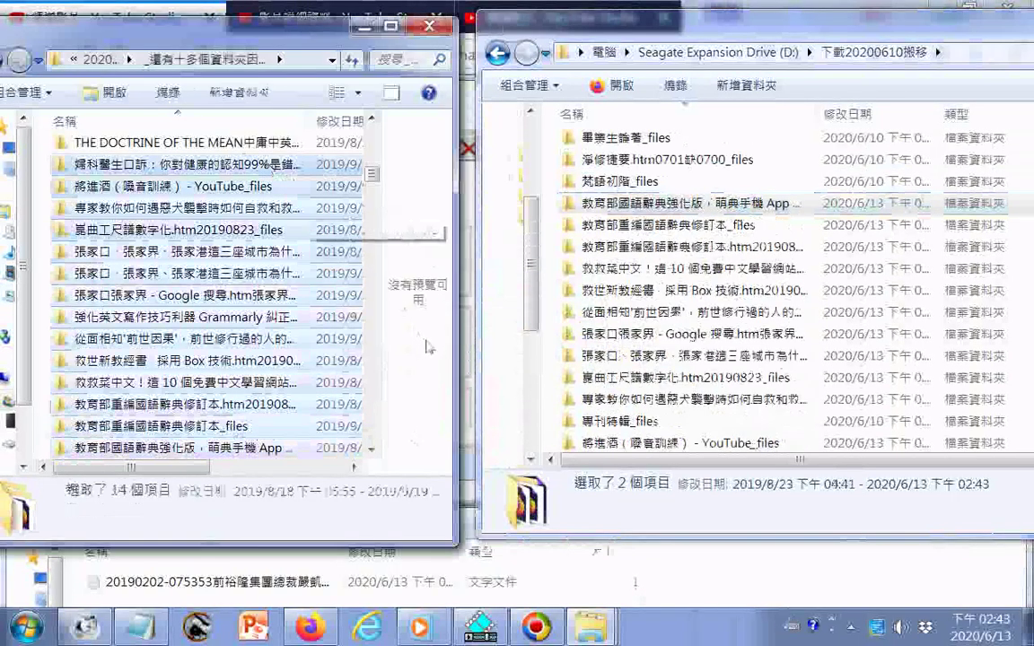
key(Delete)
click(597, 329)
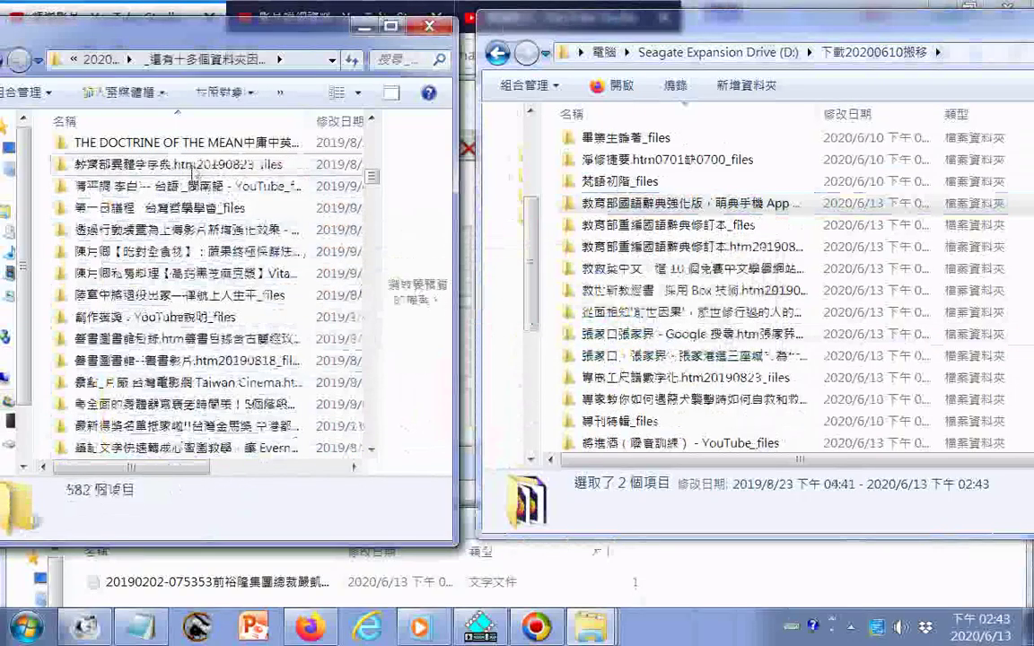
Step: Copy the source folders from 教育部異體字字典 through 創作者獎 - YouTube說明 into 下載20200610搬移
drag(242, 186, 565, 359)
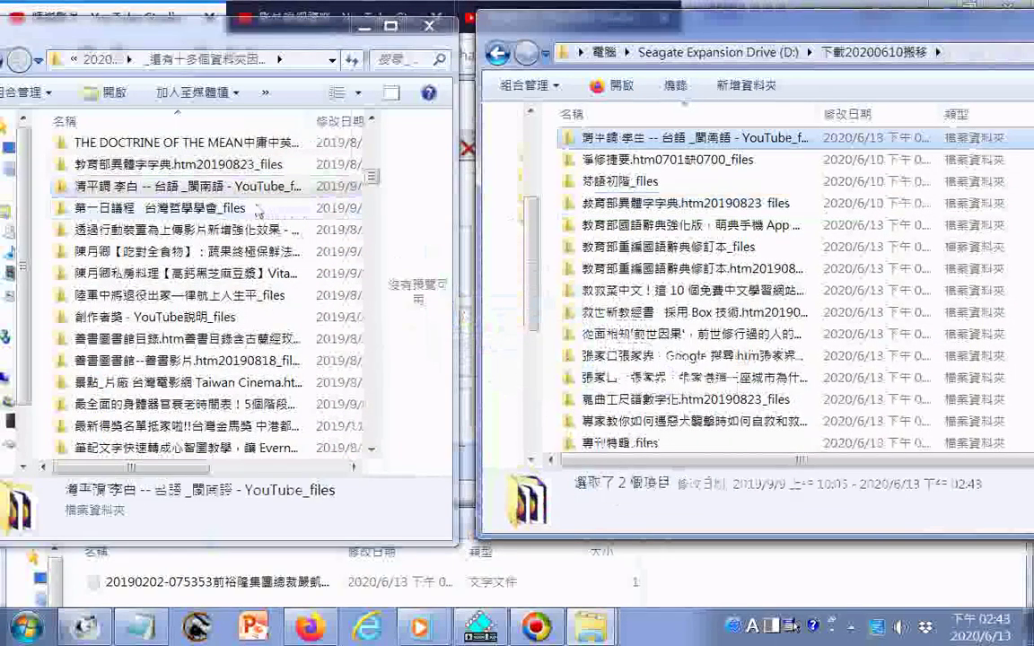
drag(258, 209, 538, 359)
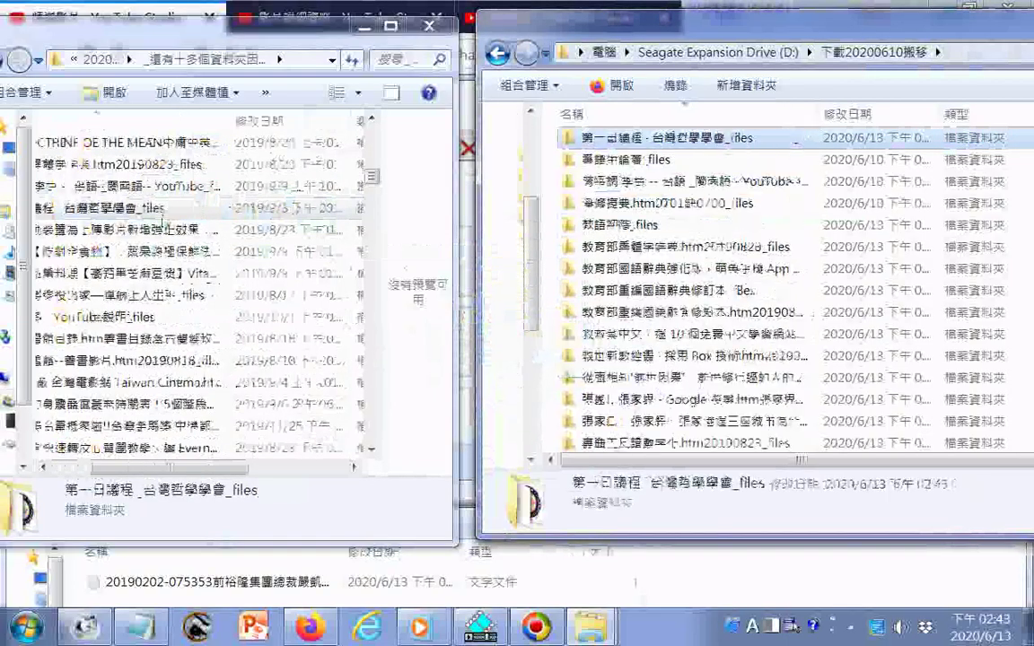
drag(162, 222, 520, 386)
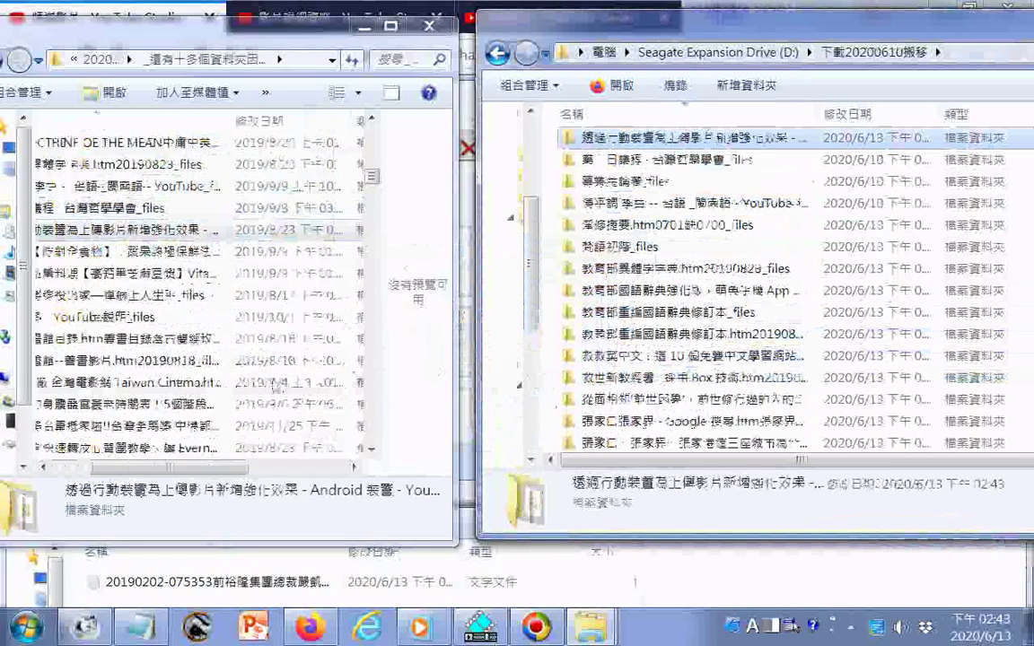
drag(152, 467, 115, 467)
drag(224, 253, 539, 341)
drag(180, 272, 547, 409)
drag(178, 297, 551, 397)
drag(171, 323, 542, 381)
Step: Copy the folders from 善書圖書館目錄 through 筆記文字快速轉成心智圖教學 into 下載20200610搬移, and delete the copied source folders starting at 教育部異體字字典
drag(209, 347, 554, 402)
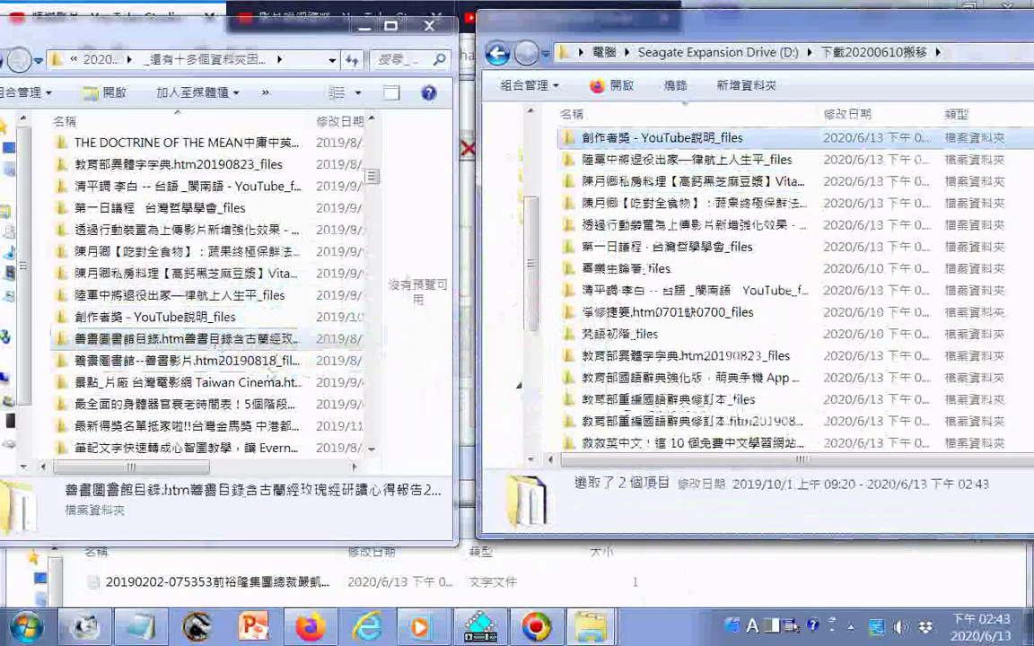
drag(268, 366, 545, 392)
drag(267, 383, 545, 393)
drag(269, 405, 553, 393)
drag(180, 425, 544, 400)
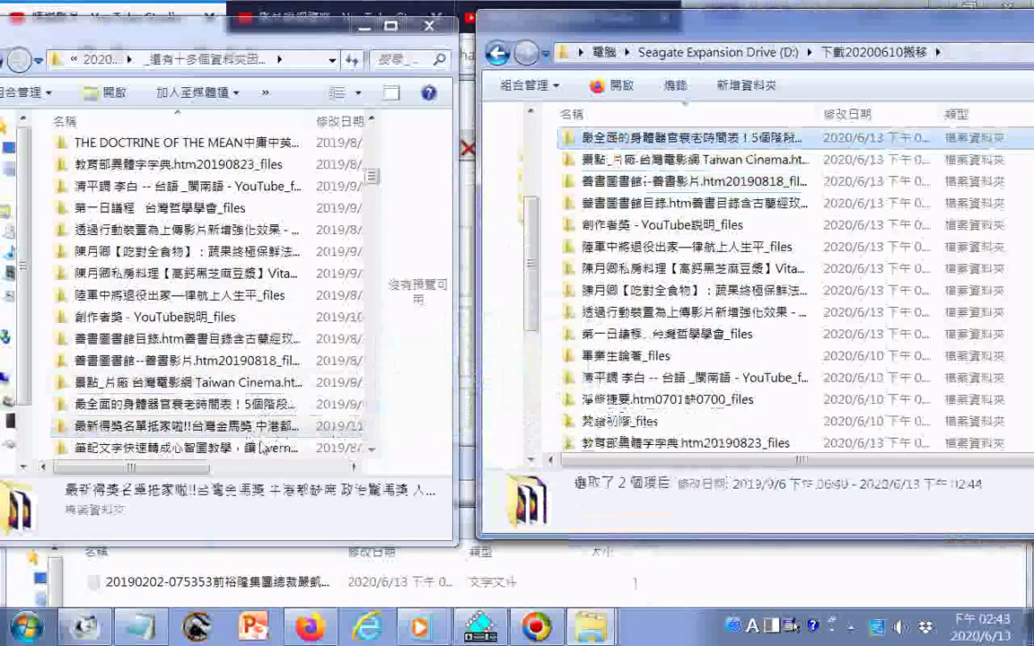
drag(261, 447, 533, 398)
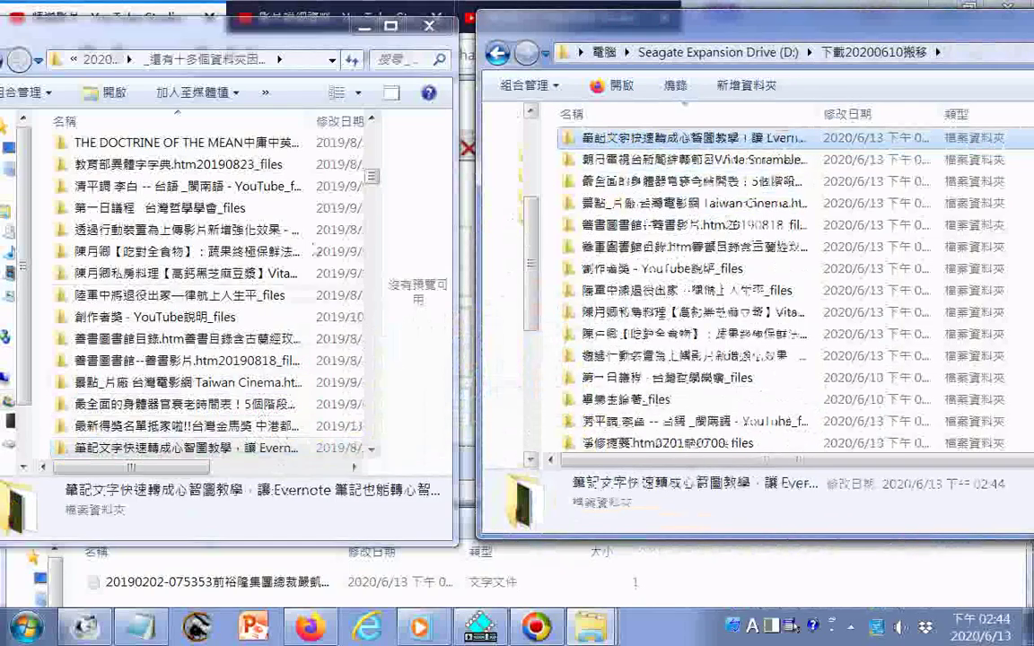
shift+click(238, 170)
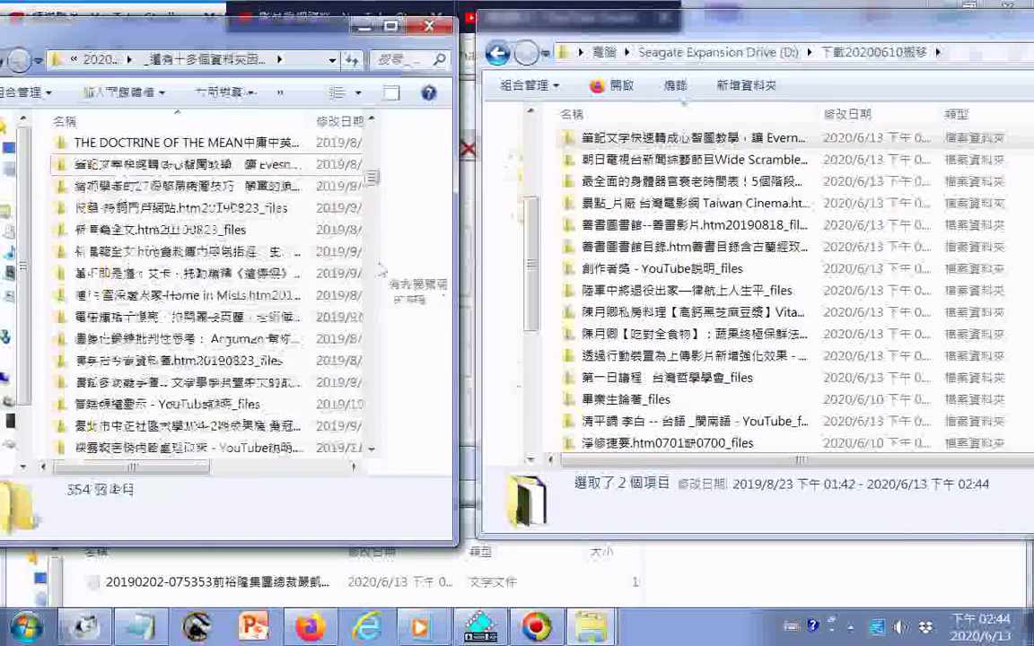
Step: Copy the source folders from the remaining 筆記文字快速轉成心智圖教學 folder through 道 白雲深處人家 Home in Mists into 下載20200610搬移
drag(216, 164, 549, 374)
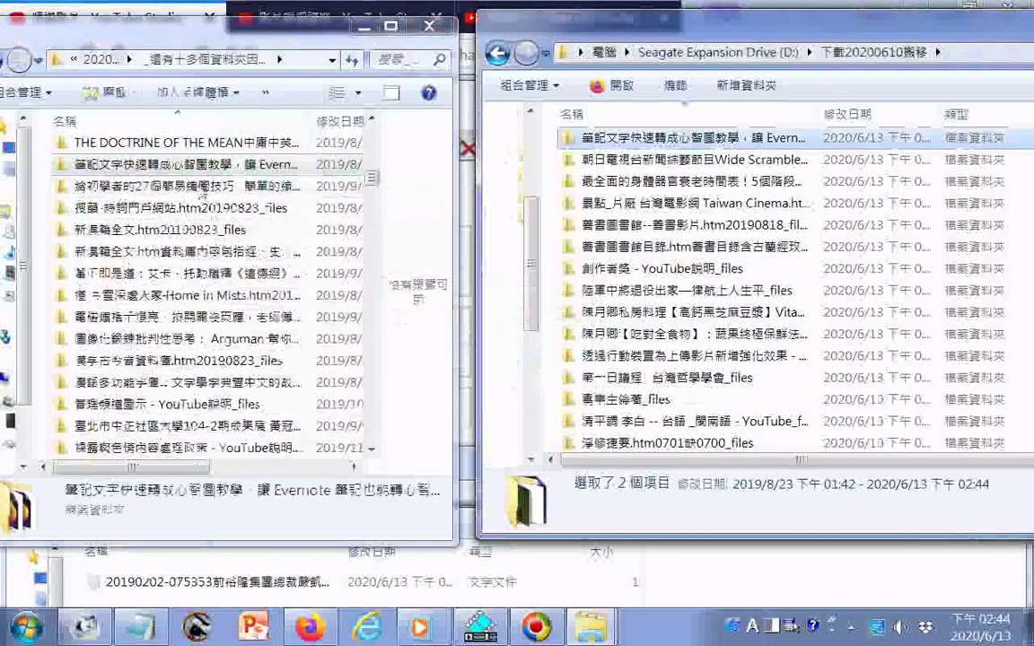
drag(202, 187, 545, 366)
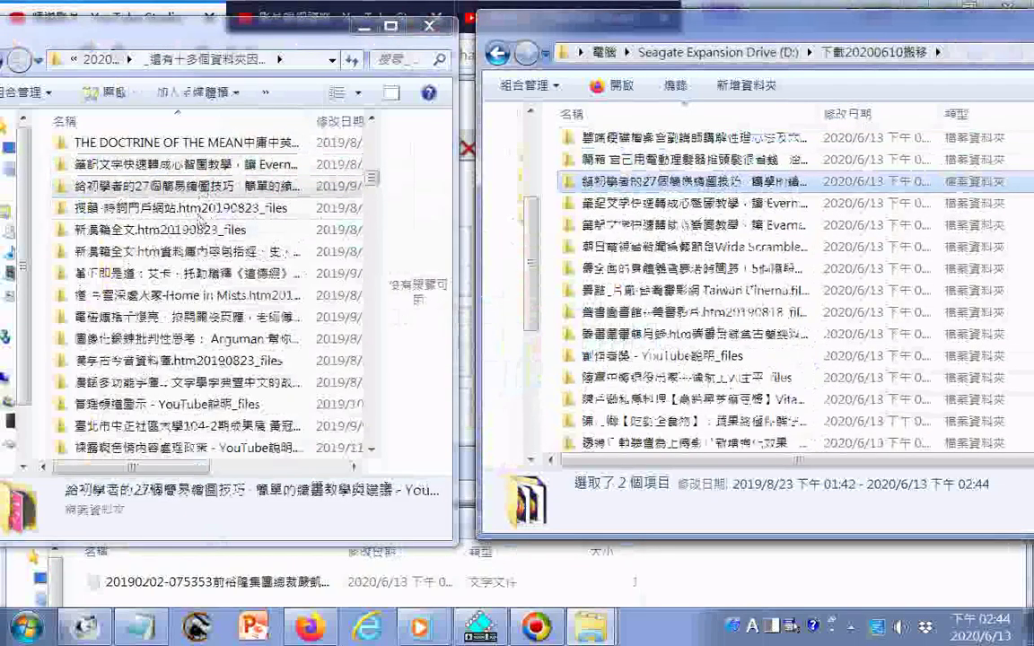
drag(202, 208, 544, 344)
drag(179, 229, 549, 366)
drag(179, 252, 514, 365)
drag(155, 272, 529, 364)
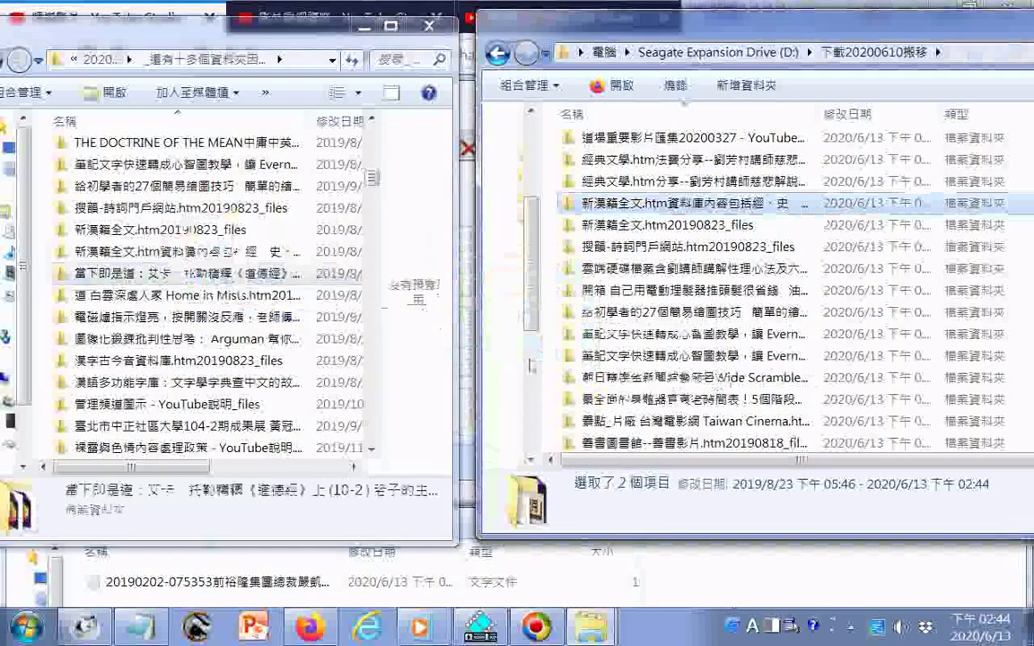
drag(204, 299, 556, 359)
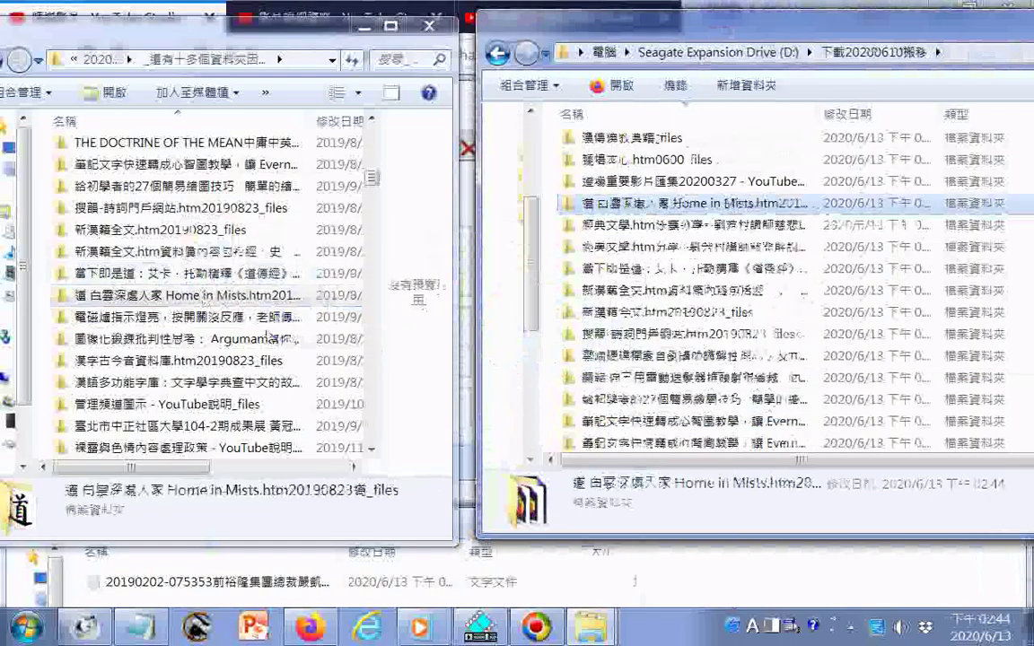
Step: Copy the source folders from 電磁爐指示燈亮 through 裸露與色情內容處理政策 into 下載20200610搬移
click(179, 317)
drag(179, 317, 556, 395)
drag(180, 338, 553, 368)
drag(179, 360, 542, 397)
drag(296, 382, 549, 414)
drag(179, 404, 539, 409)
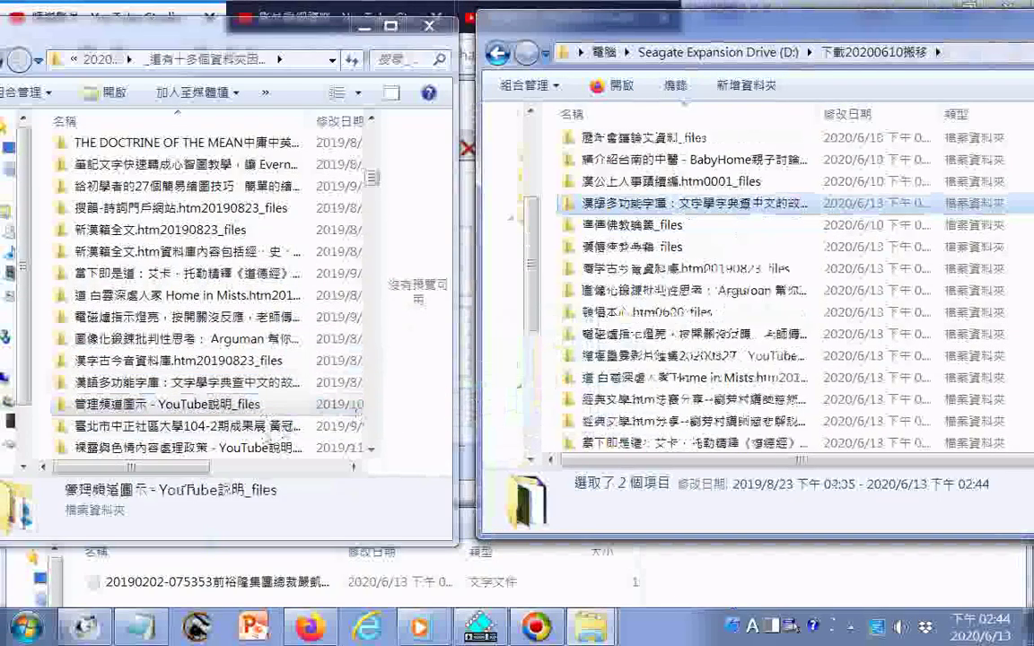
click(224, 426)
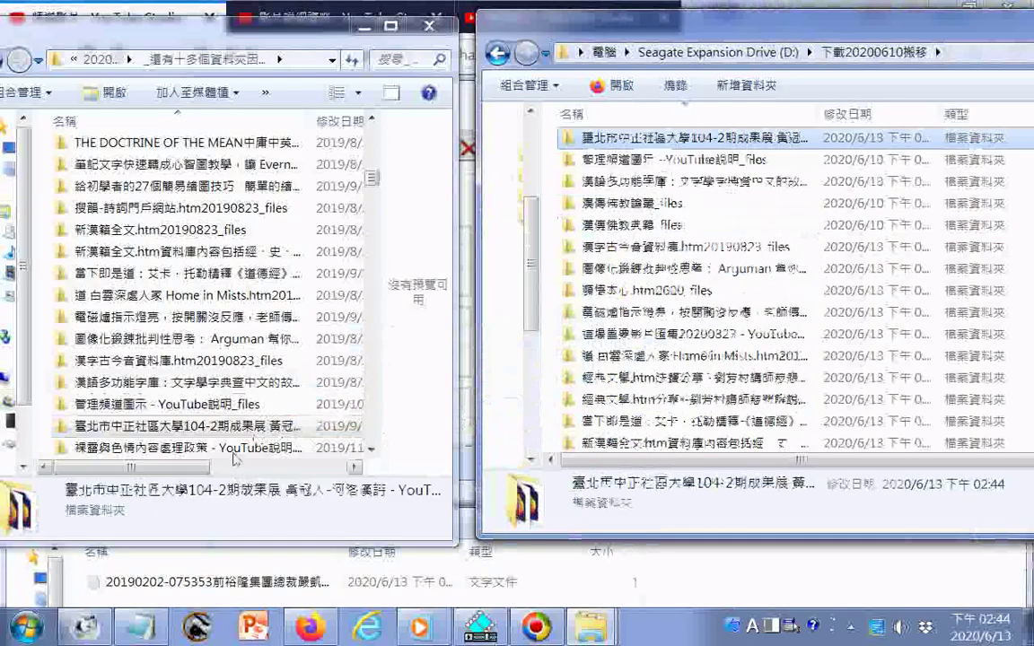
drag(220, 447, 546, 431)
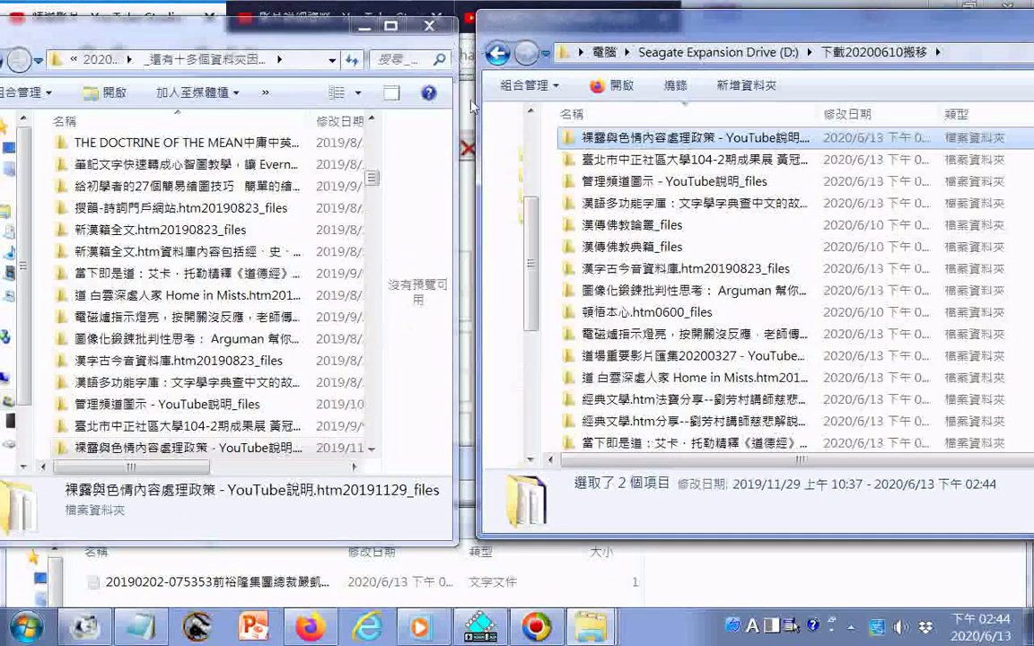
Step: Delete the 14 copied source folders from 筆記文字快速轉成心智圖教學 through 裸露與色情內容處理政策
shift+click(253, 172)
key(Delete)
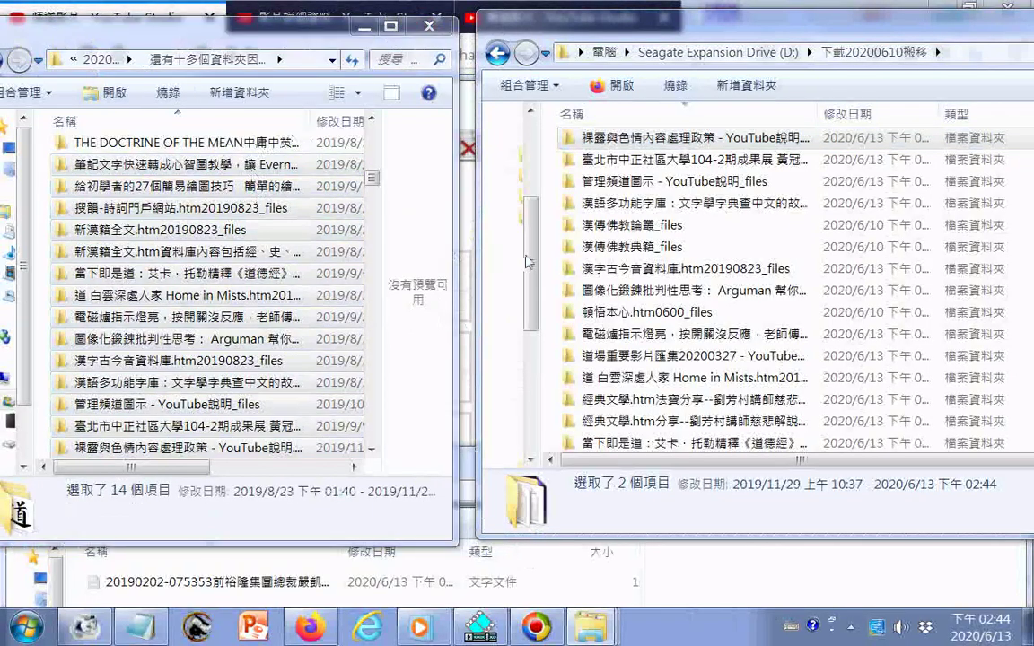
click(580, 328)
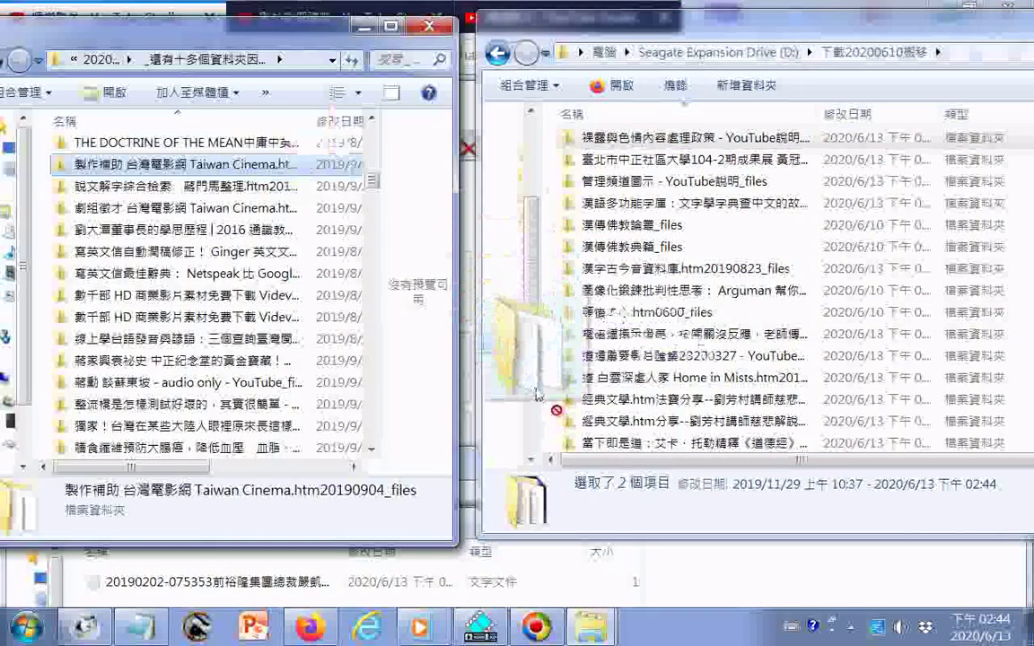
Step: Copy the source folders 製作補助 台灣電影網 and 說文解字綜合檢索 into 下載20200610搬移
drag(288, 196, 553, 288)
drag(259, 187, 537, 305)
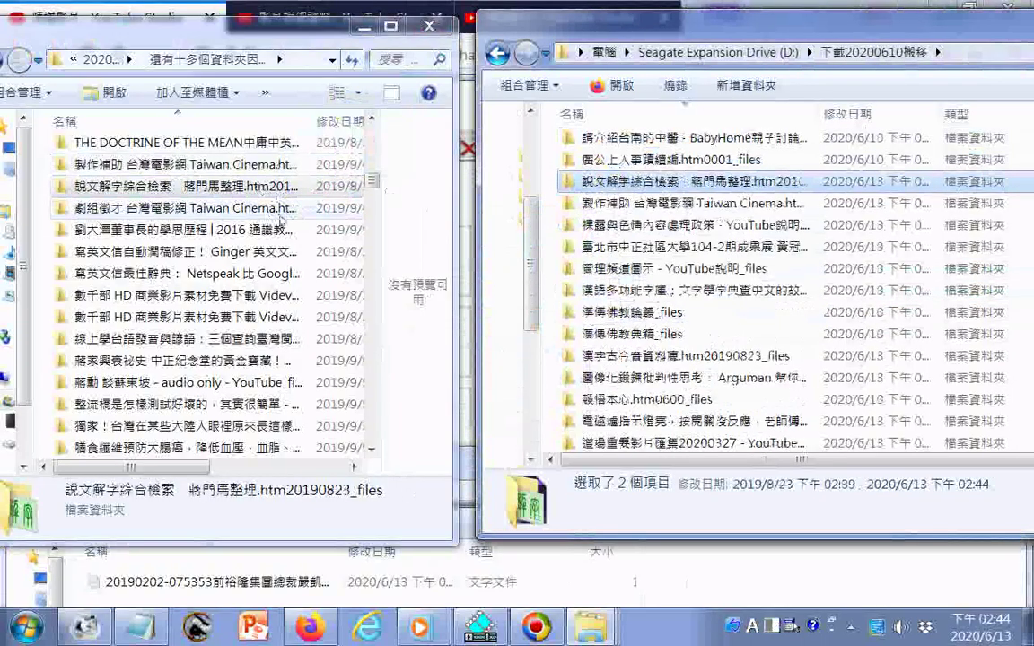
Step: Copy the source folders from 劇組徵才 台灣電影網 through 寫英文信最佳辭典 into 下載20200610搬移
drag(280, 216, 541, 258)
drag(270, 230, 543, 285)
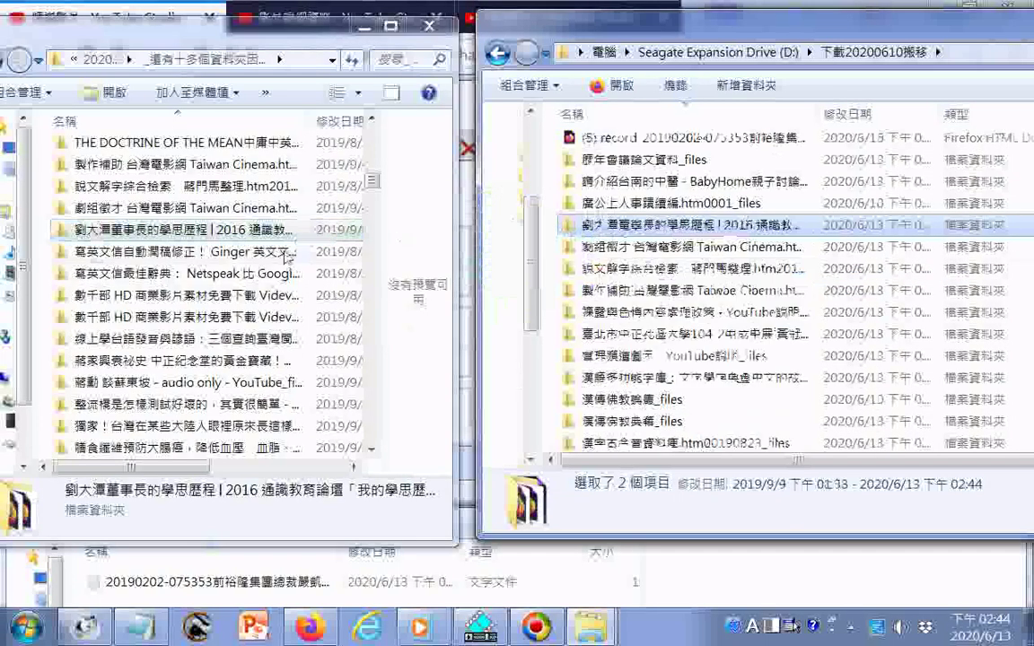
drag(210, 252, 549, 271)
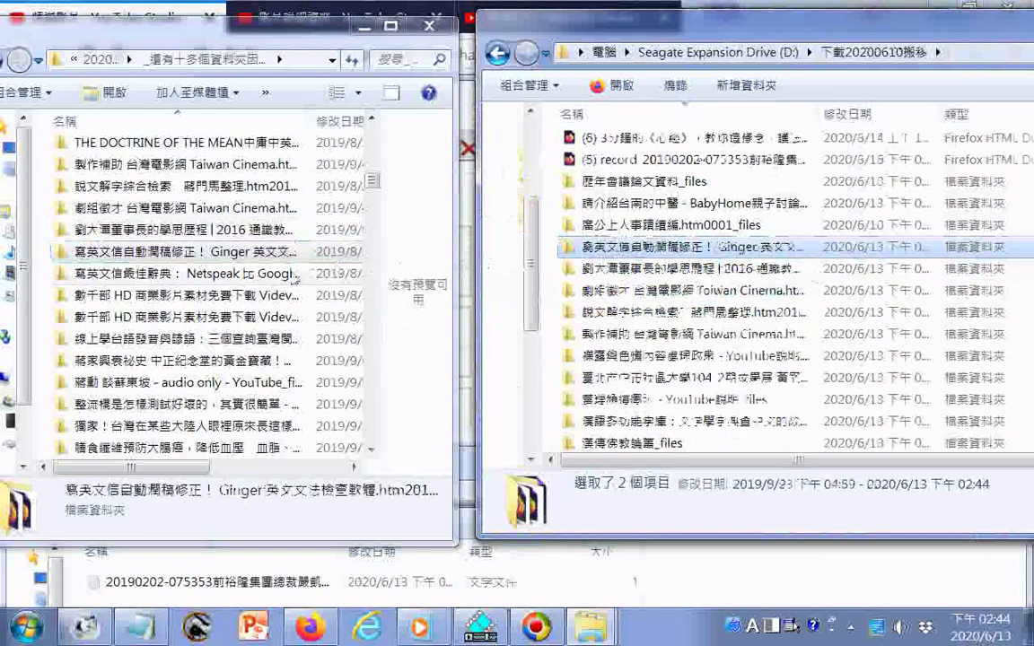
drag(289, 275, 554, 296)
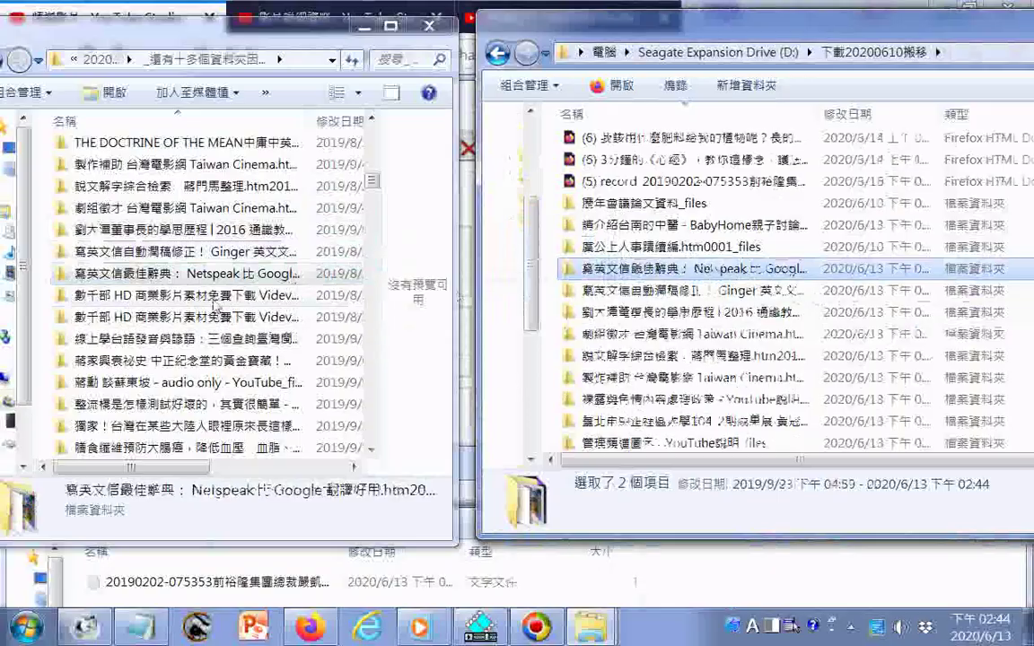
Step: Copy the source folders from 數千部 HD 商業影片素材免費下載 through 膳食纖維預防大腸癌 into 下載20200610搬移
drag(215, 301, 542, 328)
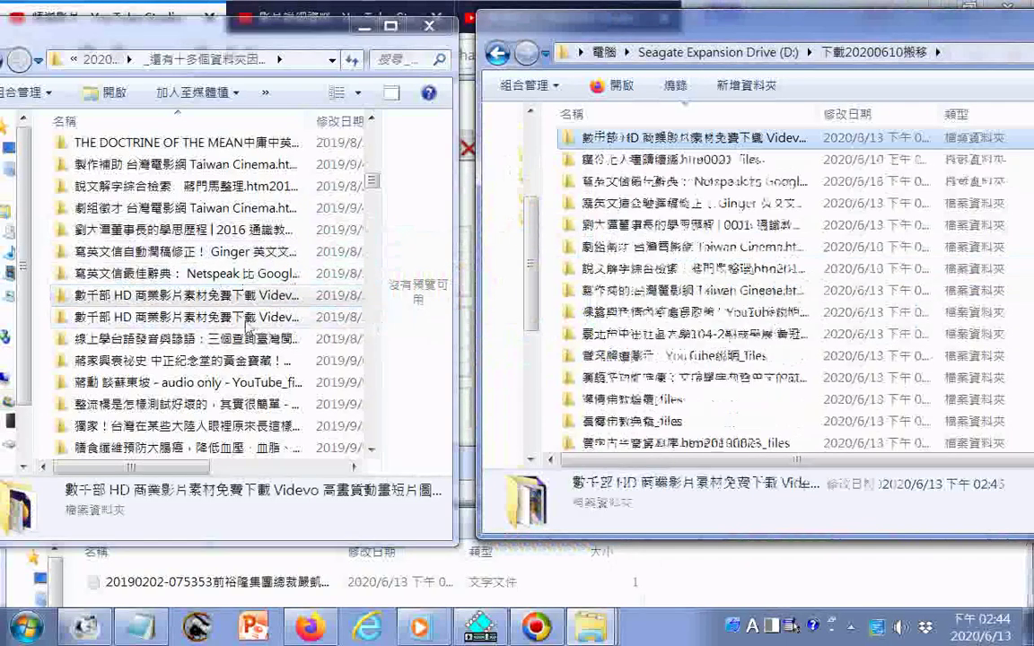
drag(249, 337, 551, 332)
drag(269, 360, 545, 340)
drag(260, 383, 517, 349)
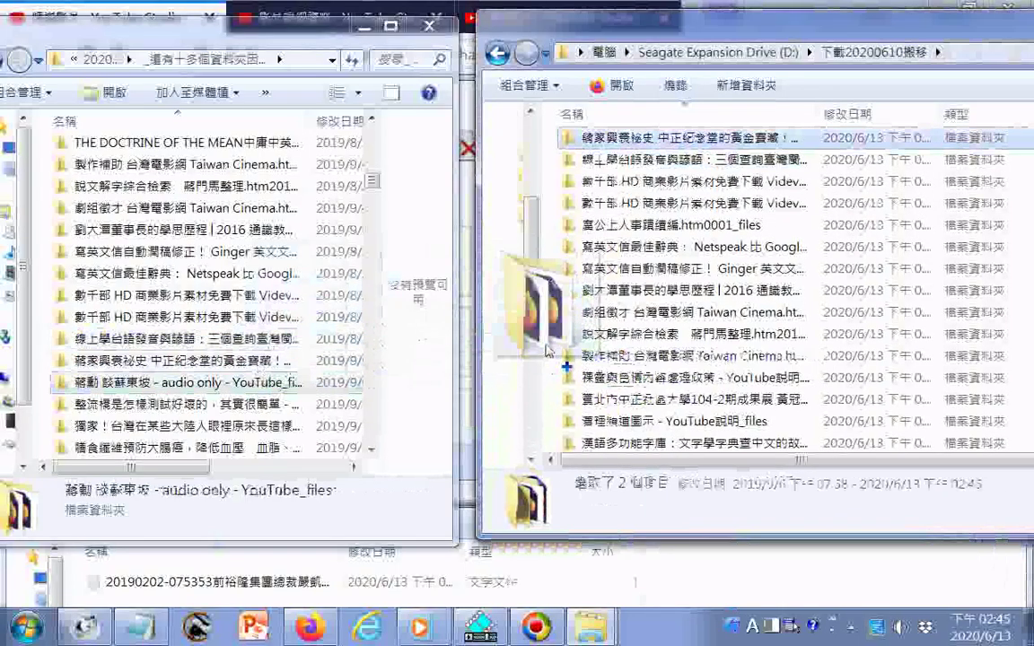
drag(197, 404, 503, 392)
drag(239, 427, 548, 373)
drag(224, 448, 548, 374)
Step: Delete the 14 copied source folders from 製作補助 台灣電影網 through 膳食纖維預防大腸癌
shift+click(283, 166)
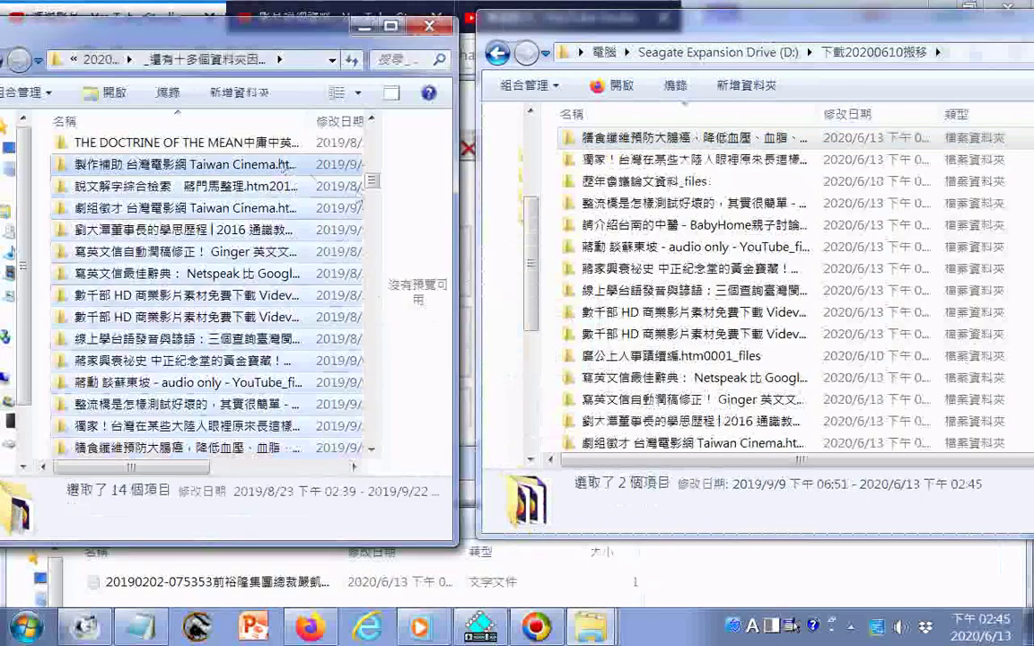
key(Delete)
key(Return)
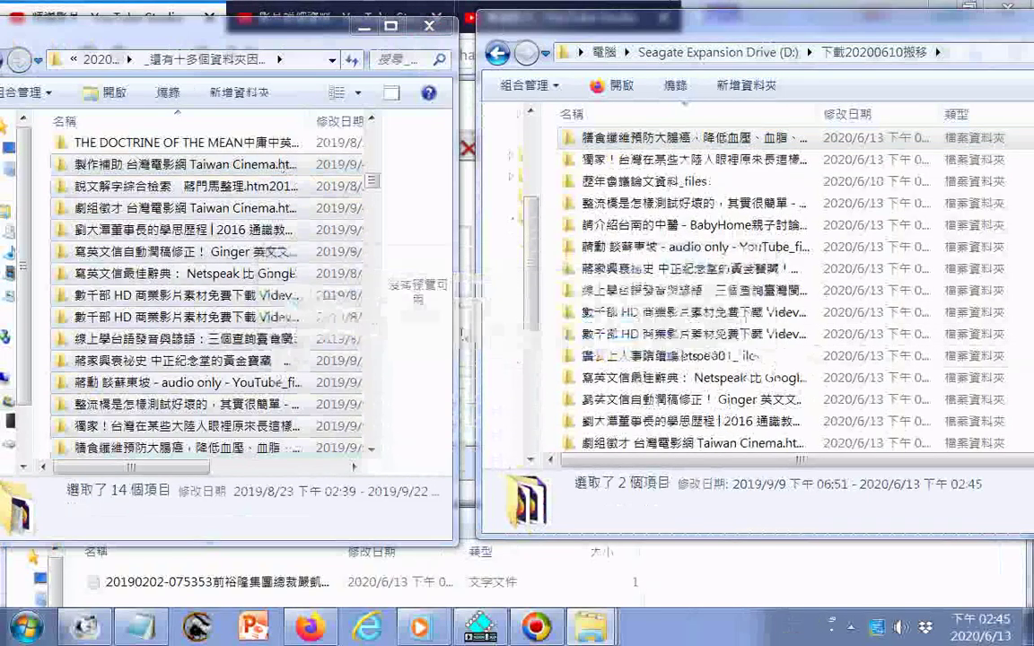
click(524, 386)
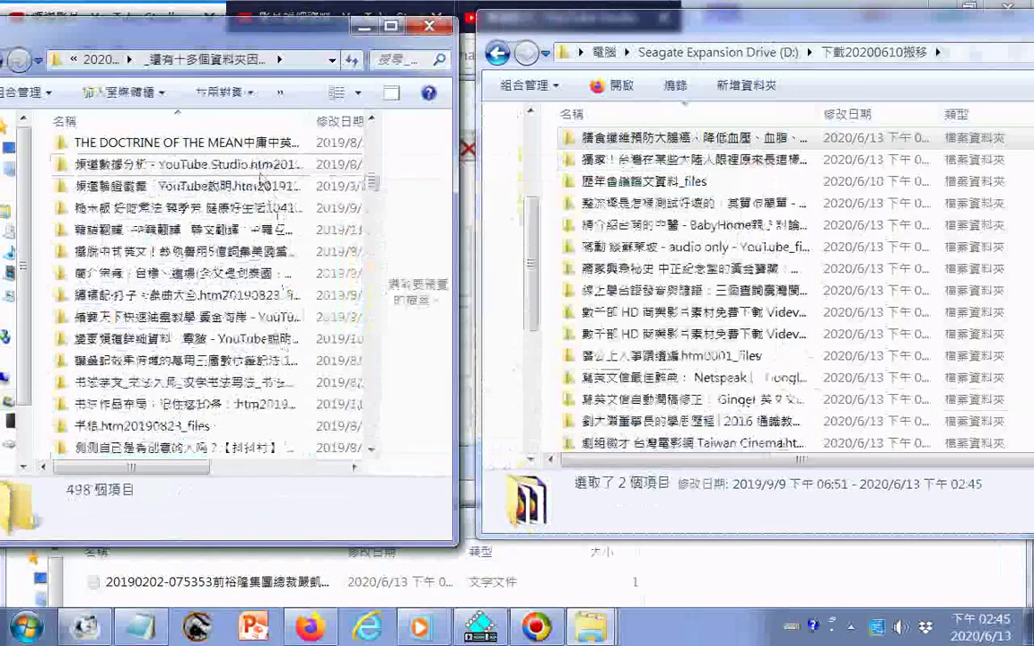
Step: Copy the source folders from 頻道數據分析 - YouTube Studio through 繡襦記‧打子 - 崑曲大全 into 下載20200610搬移
drag(260, 170, 520, 348)
drag(553, 384, 557, 386)
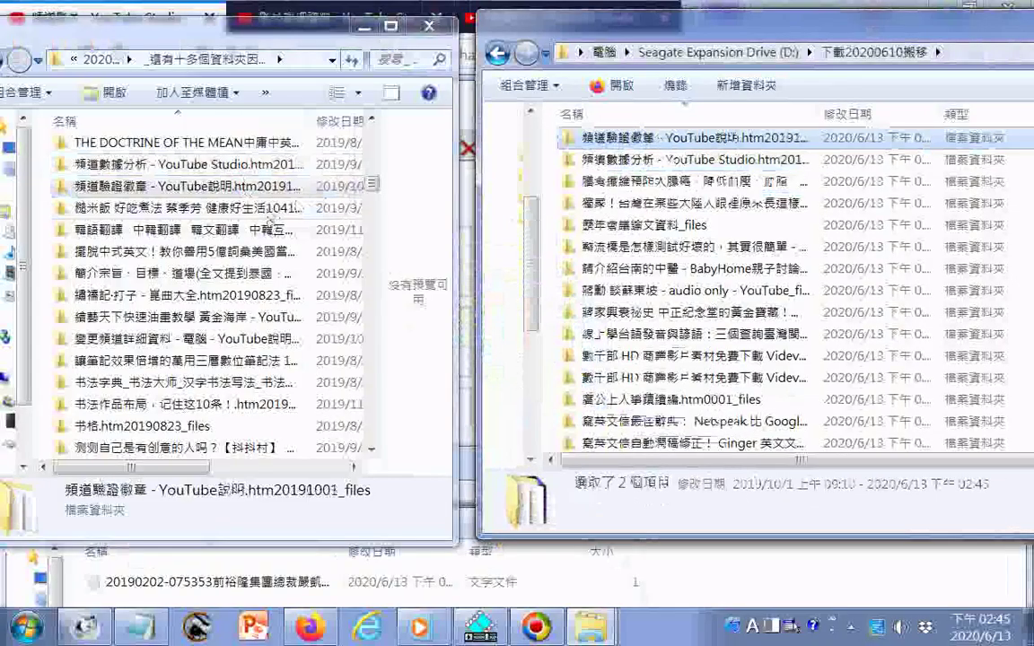
drag(242, 207, 537, 337)
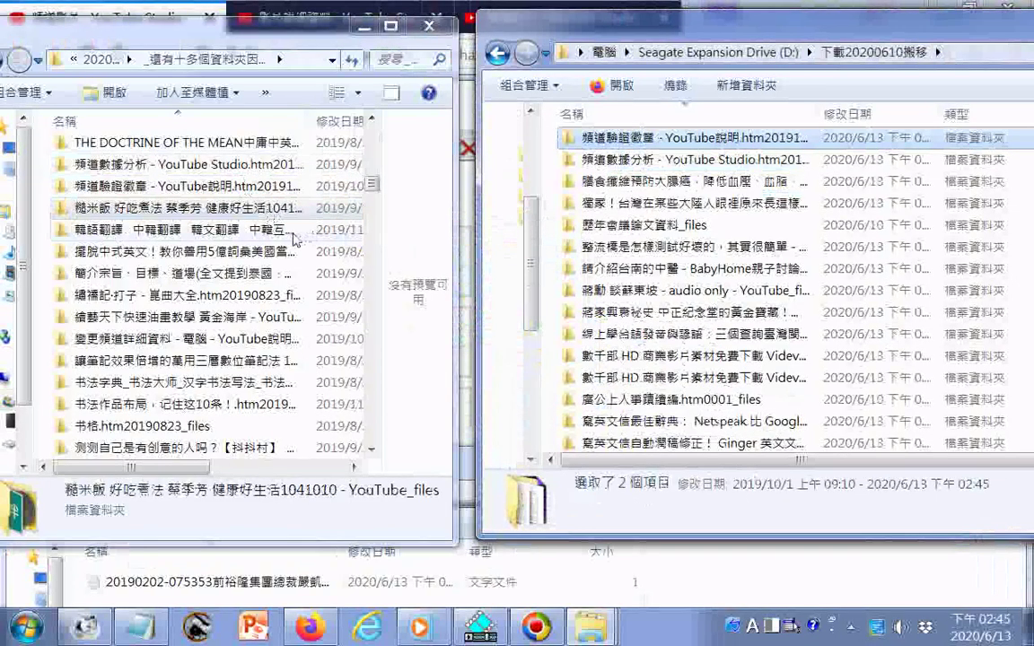
drag(294, 235, 551, 323)
drag(225, 251, 537, 332)
drag(260, 251, 551, 357)
drag(235, 275, 551, 357)
drag(283, 296, 549, 336)
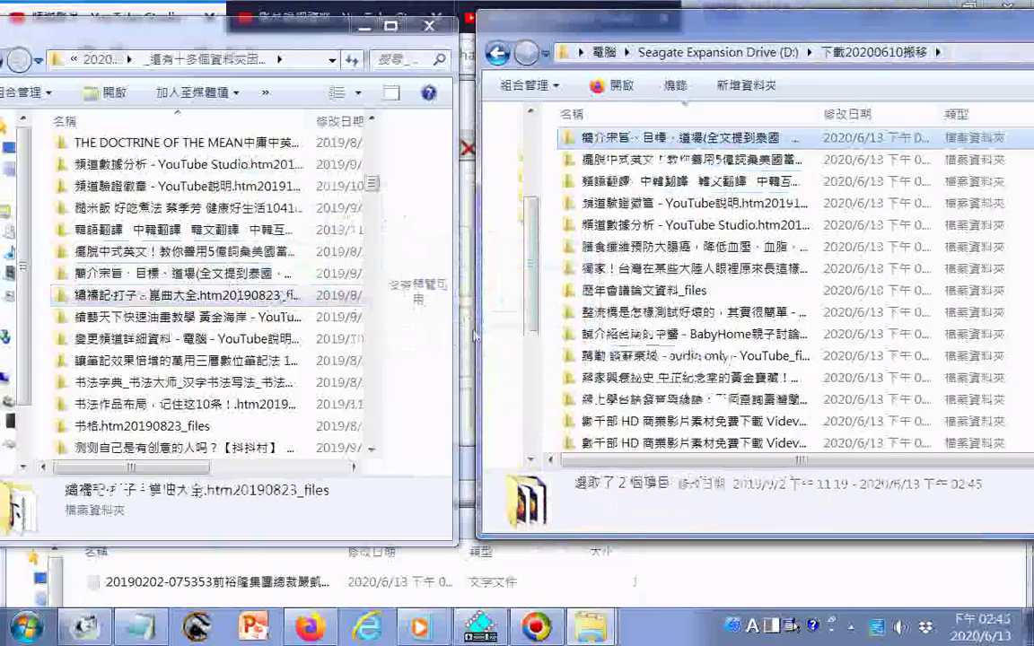
Step: Copy the source folders from 繪藝天下快速油畫教學 through 书格.htm20190823_files into 下載20200610搬移
drag(224, 316, 551, 352)
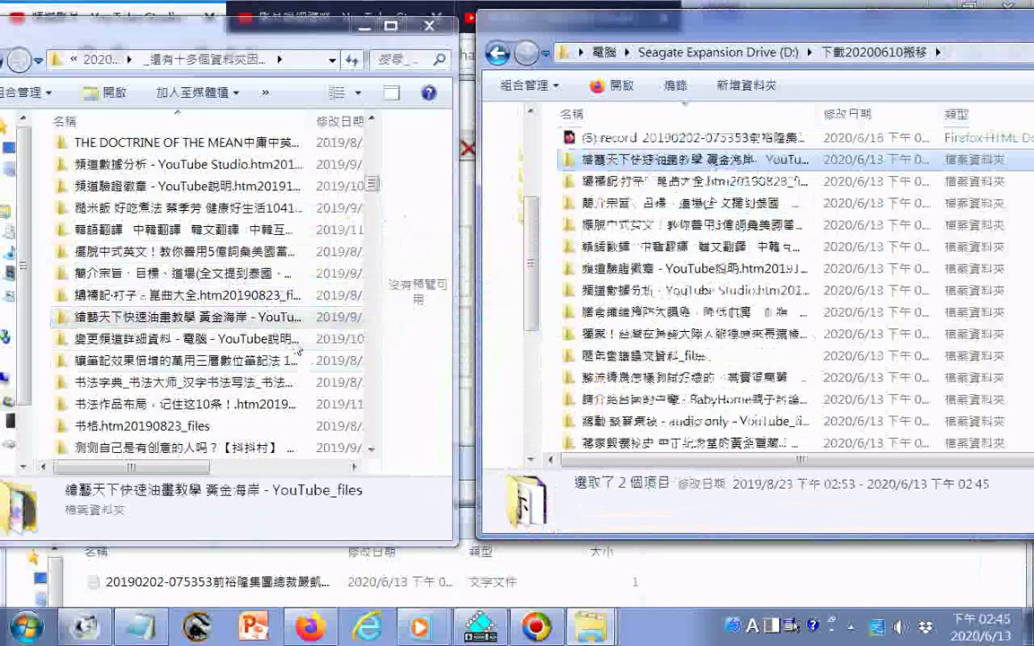
drag(225, 338, 551, 366)
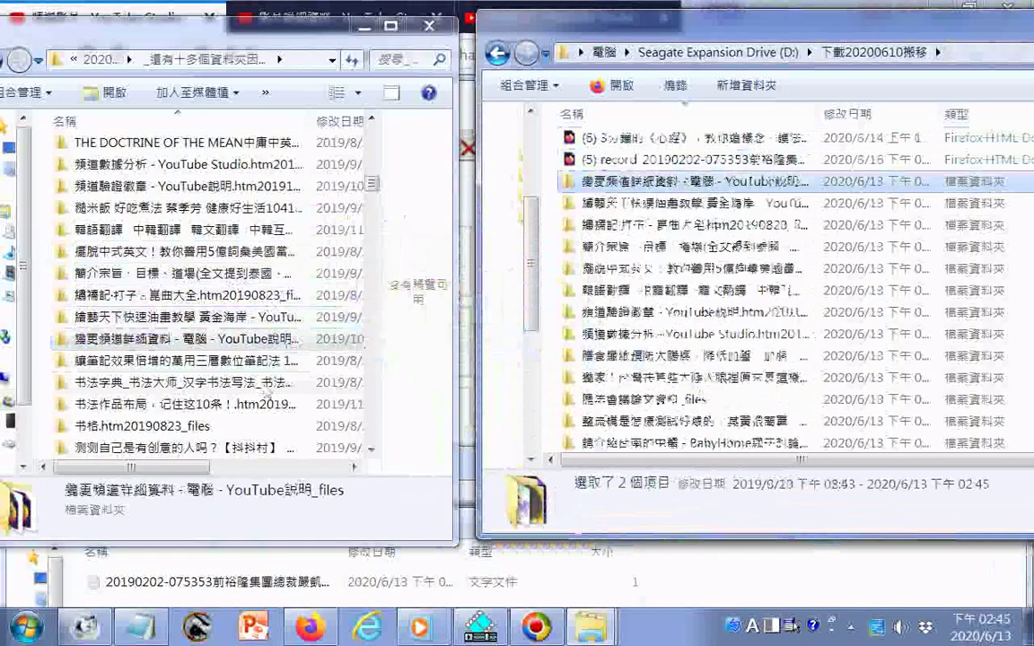
drag(260, 360, 550, 364)
drag(260, 382, 543, 381)
drag(225, 404, 538, 405)
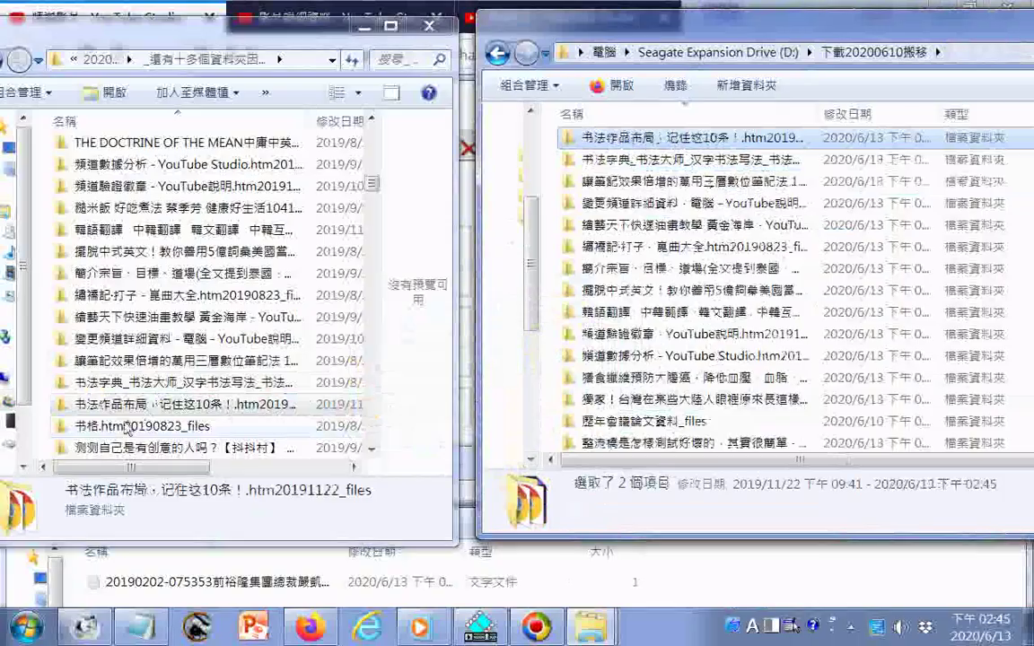
drag(126, 429, 556, 372)
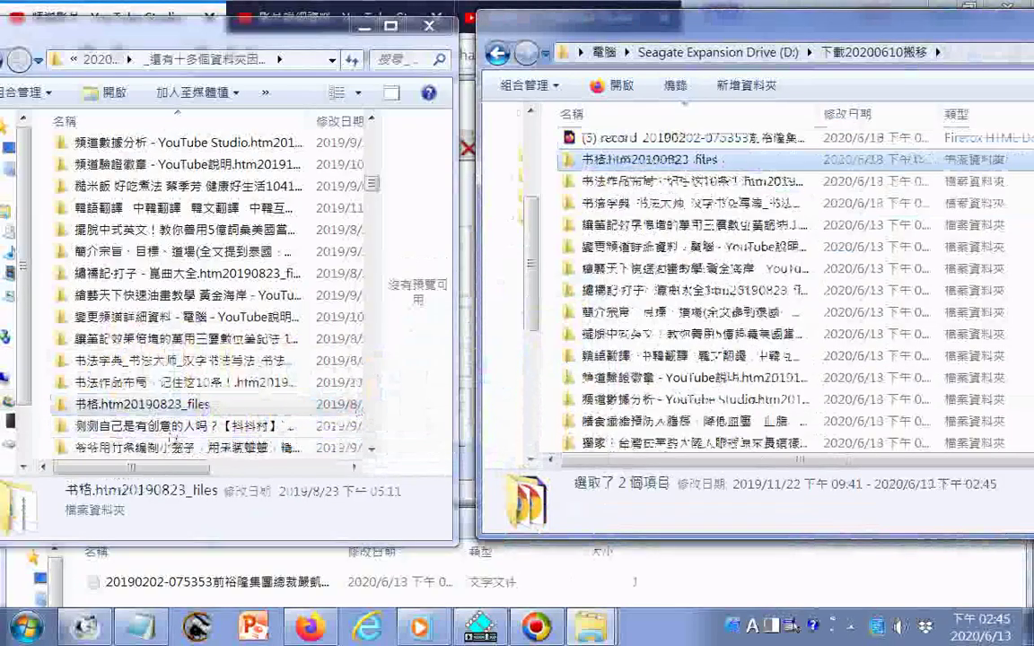
Step: Copy the source folders from 测测自己是有创意的人吗 through 请选择网盘下载:万国来朝图轴 into 下載20200610搬移
drag(355, 425, 543, 385)
drag(269, 426, 545, 381)
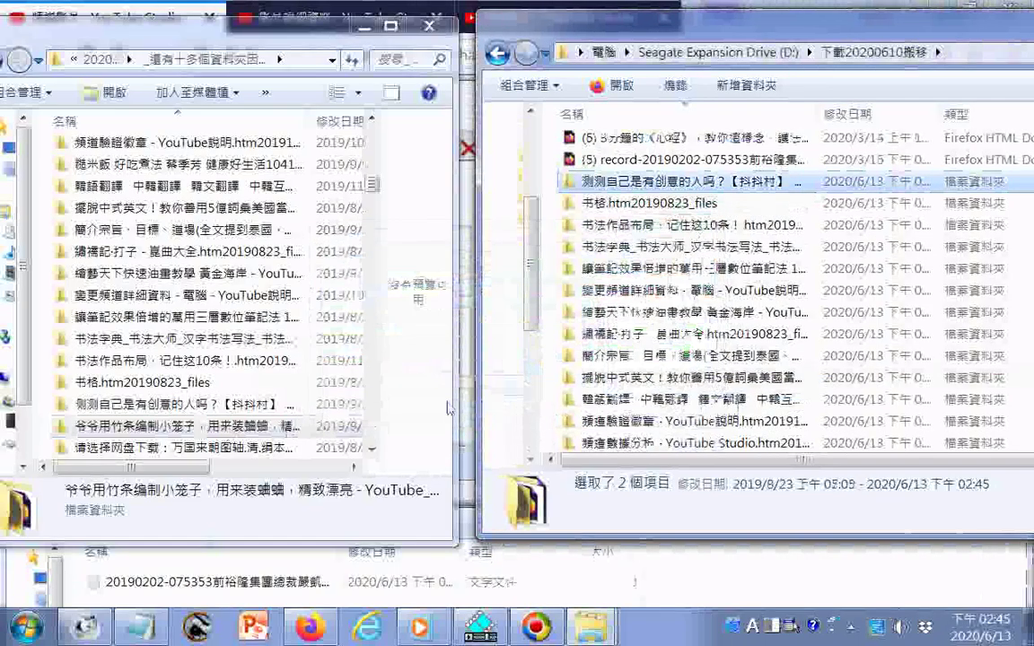
drag(354, 447, 516, 389)
drag(552, 388, 551, 388)
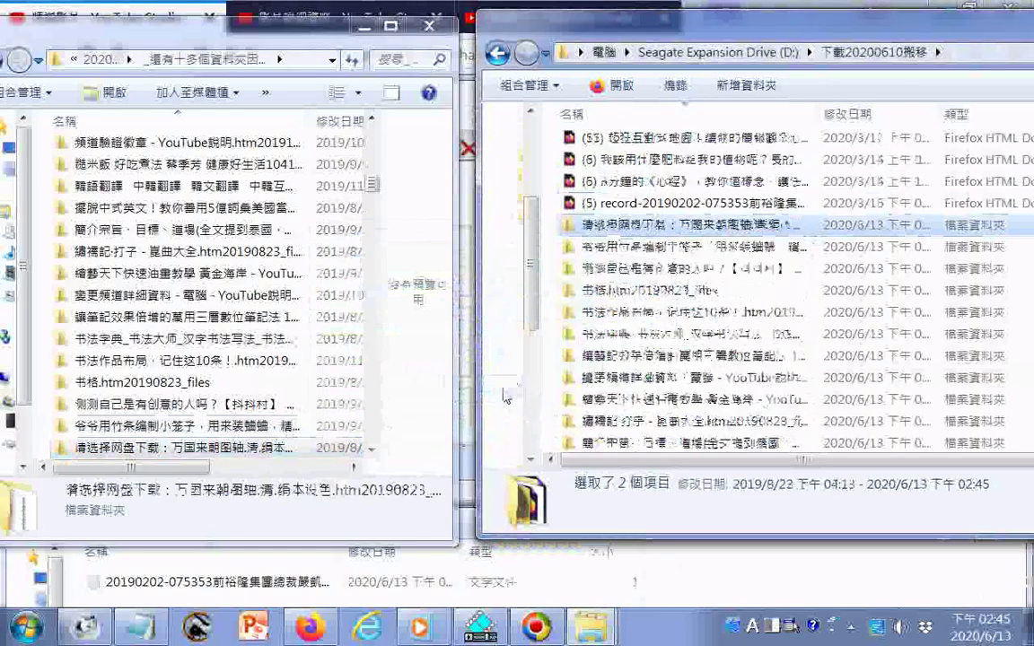
Step: Delete the 16 copied source folders from 頻道數據分析 - YouTube Studio through 请选择网盘下载:万国来朝图轴
click(375, 144)
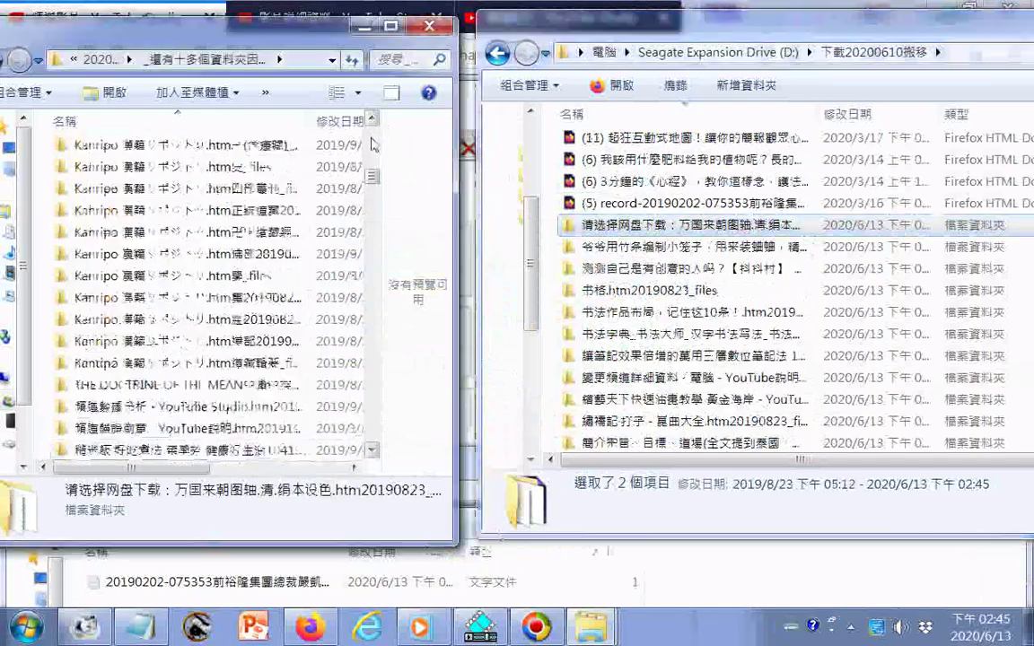
shift+click(231, 410)
key(Delete)
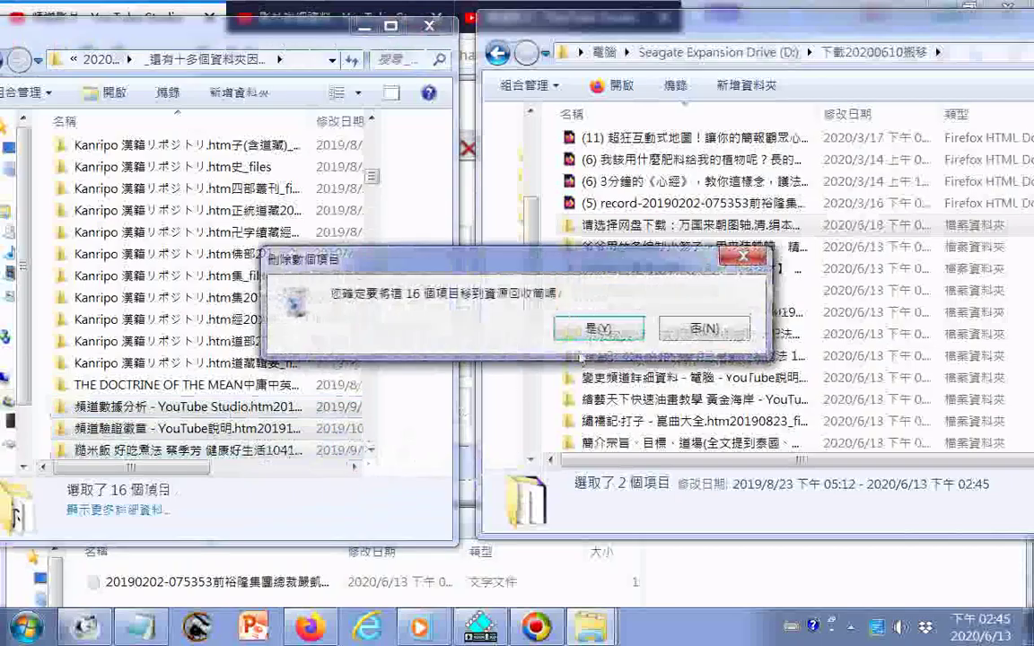
key(Return)
Step: Select all source files from (2) EB 英文 - YouTube through 歷屆香科年代-訂正版.docx, leaving the folders above them unselected
scroll(332, 340, down, 3)
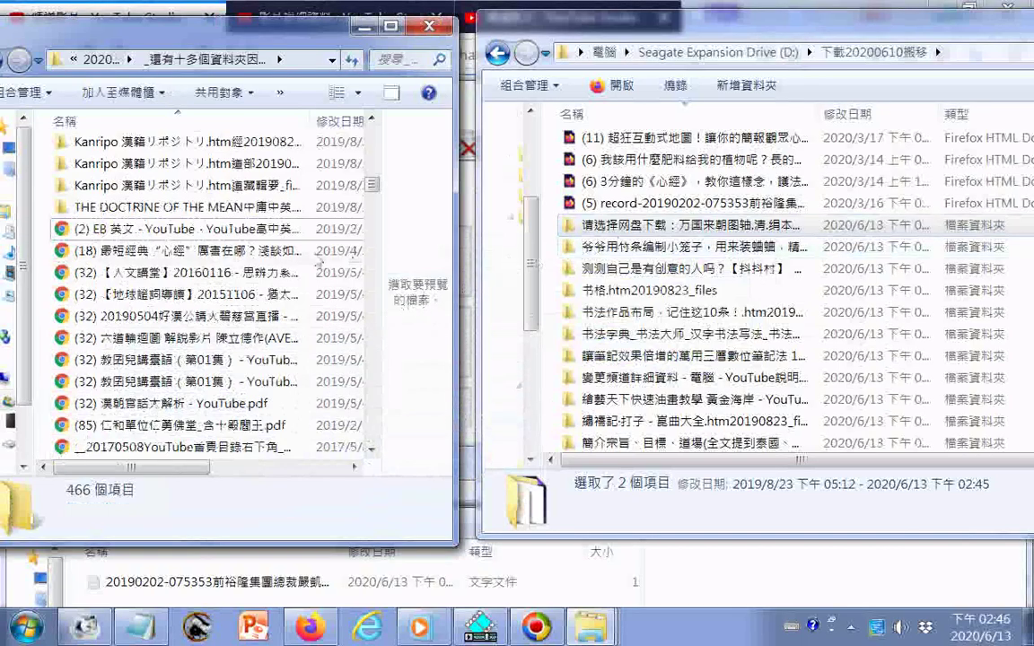
click(305, 230)
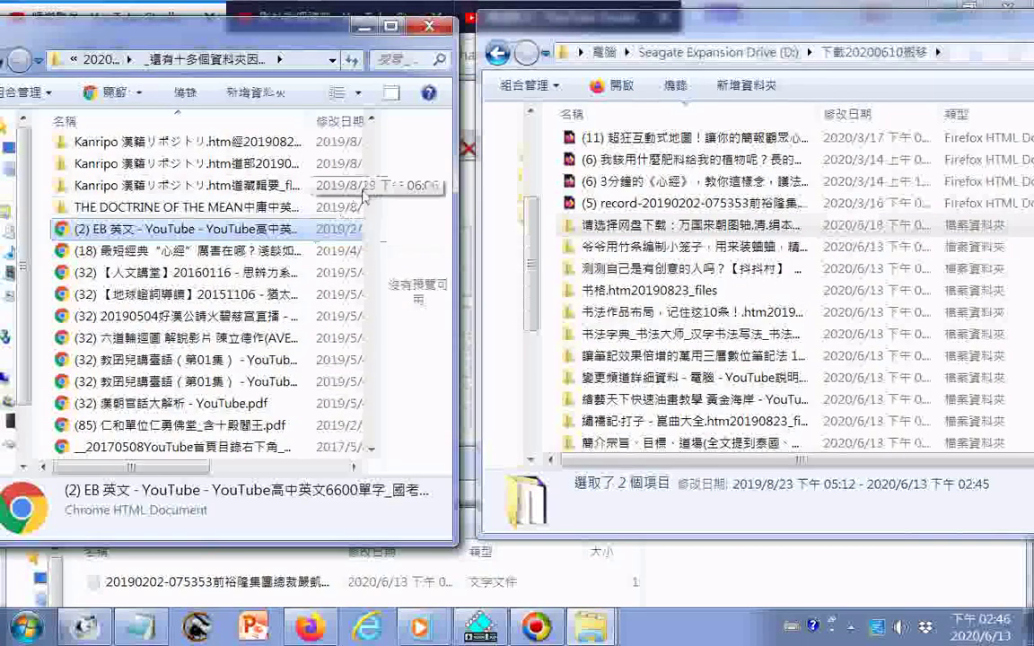
drag(372, 184, 386, 463)
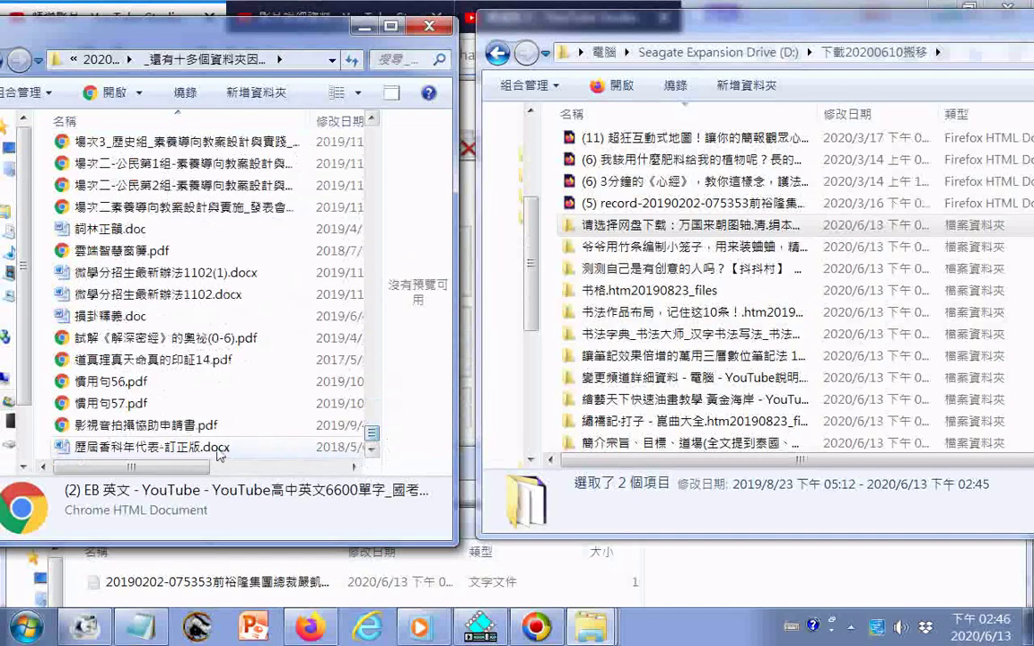
key(ctrl+a)
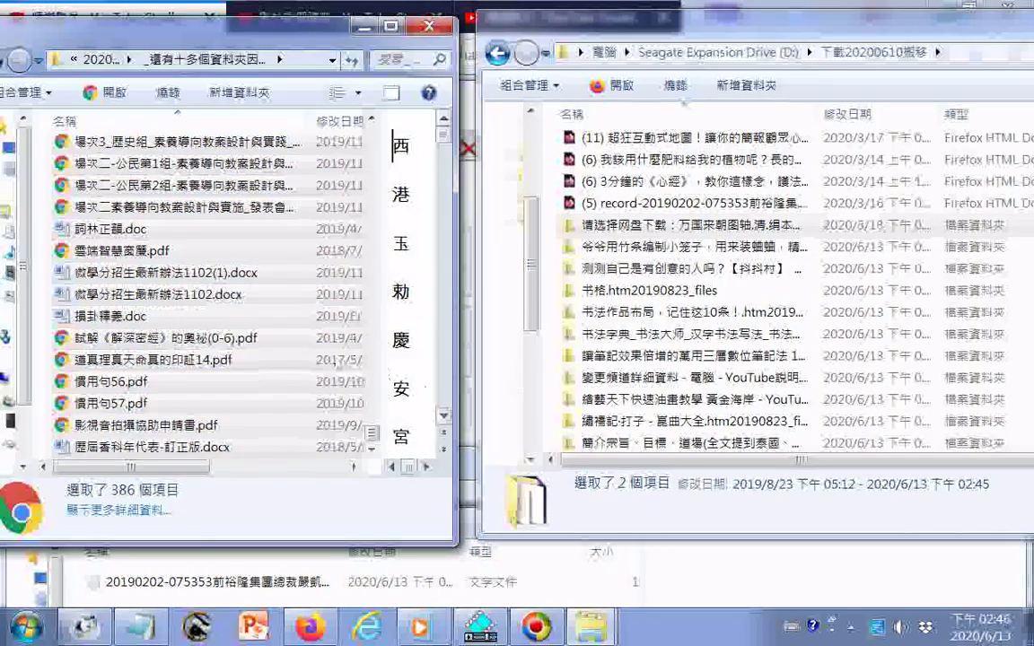
Step: Check the combined size of the selected source files in their properties
right_click(310, 338)
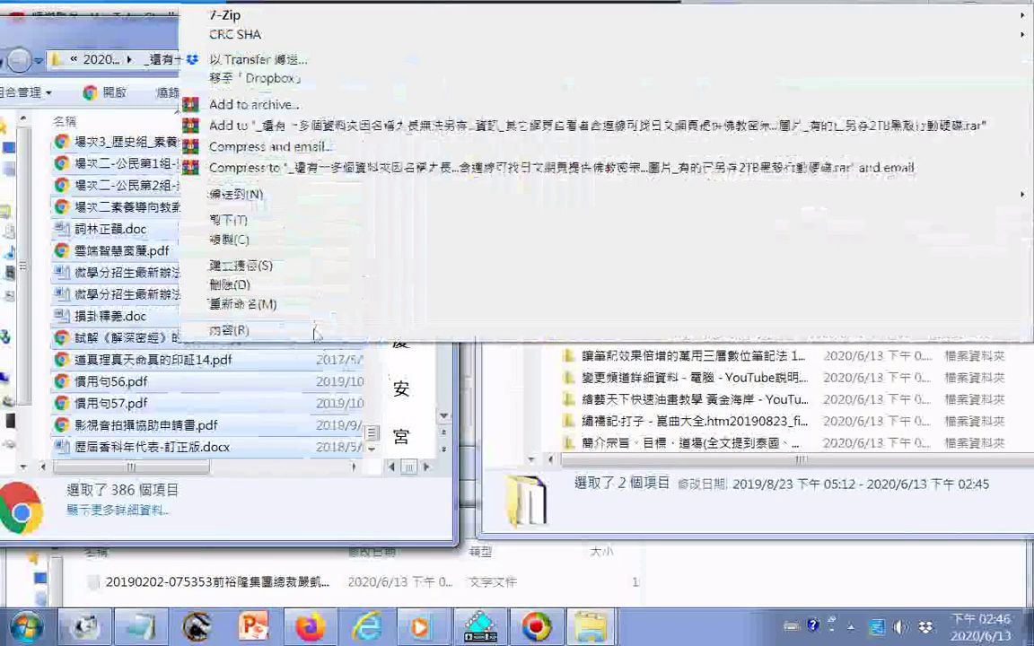
click(312, 330)
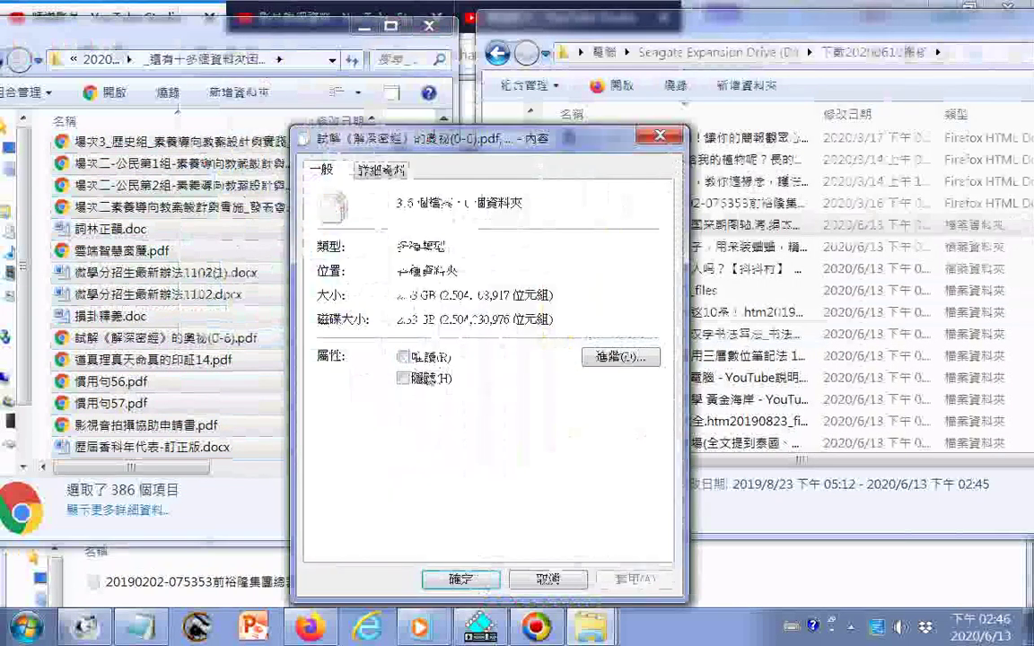
click(659, 136)
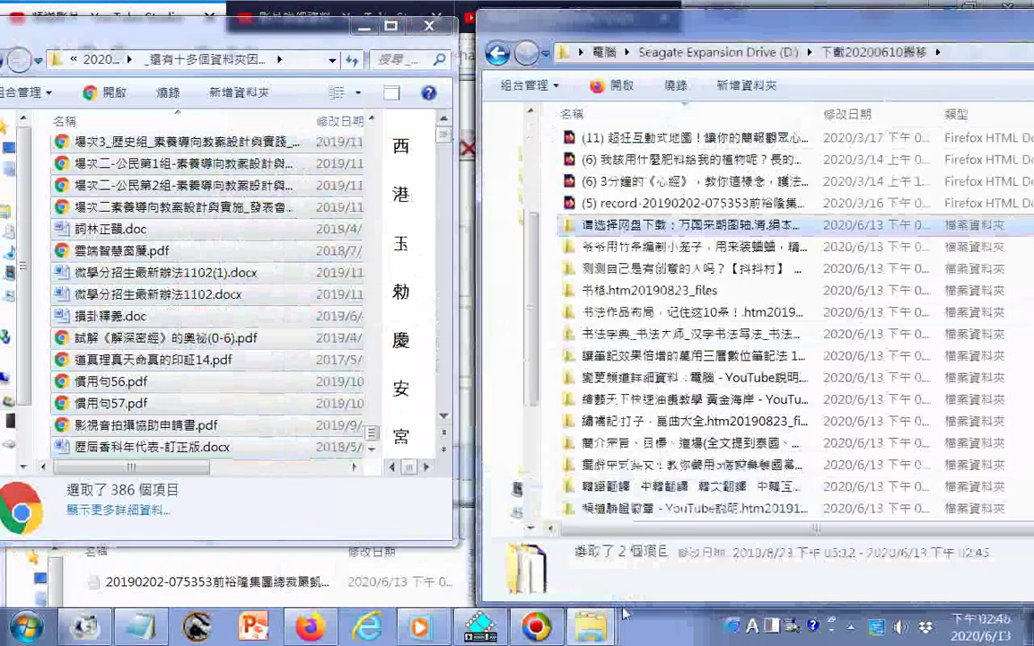
Step: Reopen 下載20200610搬移 from the root of drive D and place its window beside the source window
drag(625, 615, 173, 431)
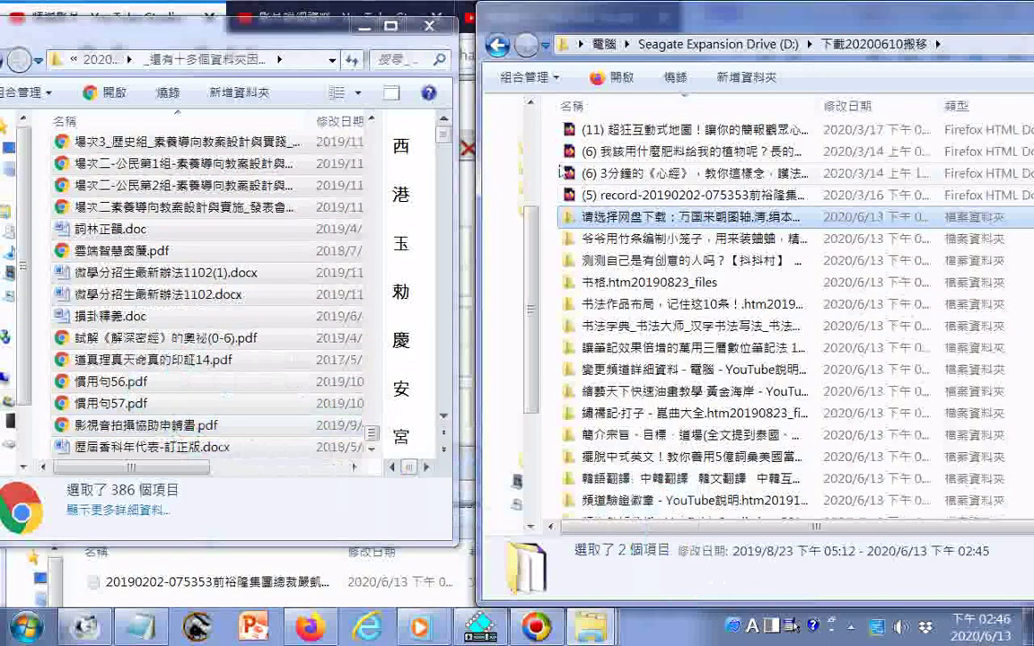
click(499, 47)
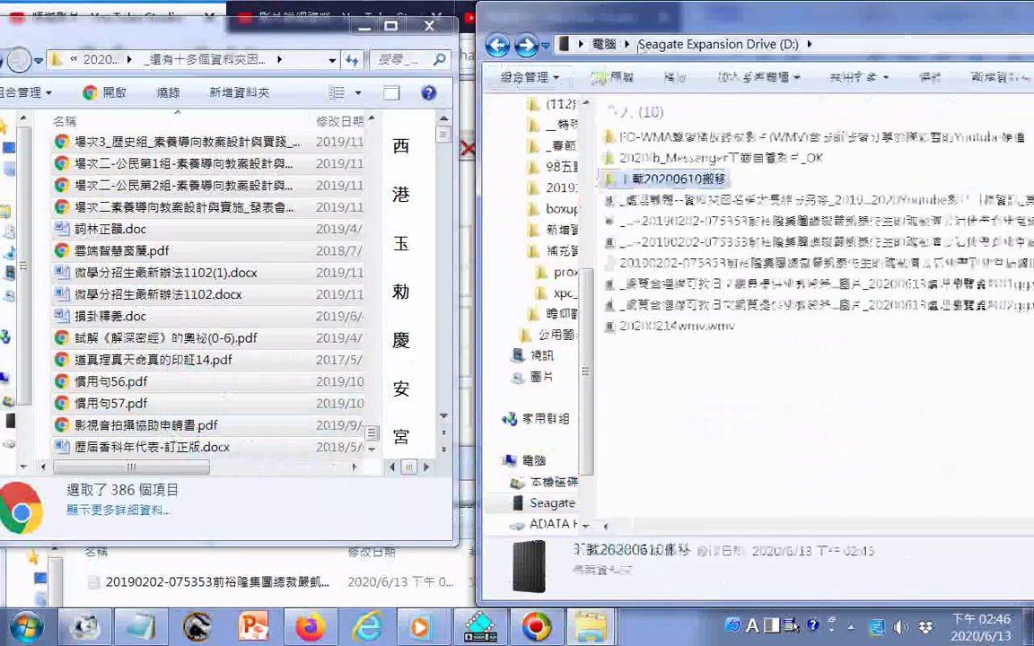
drag(672, 29, 648, 28)
drag(591, 110, 529, 210)
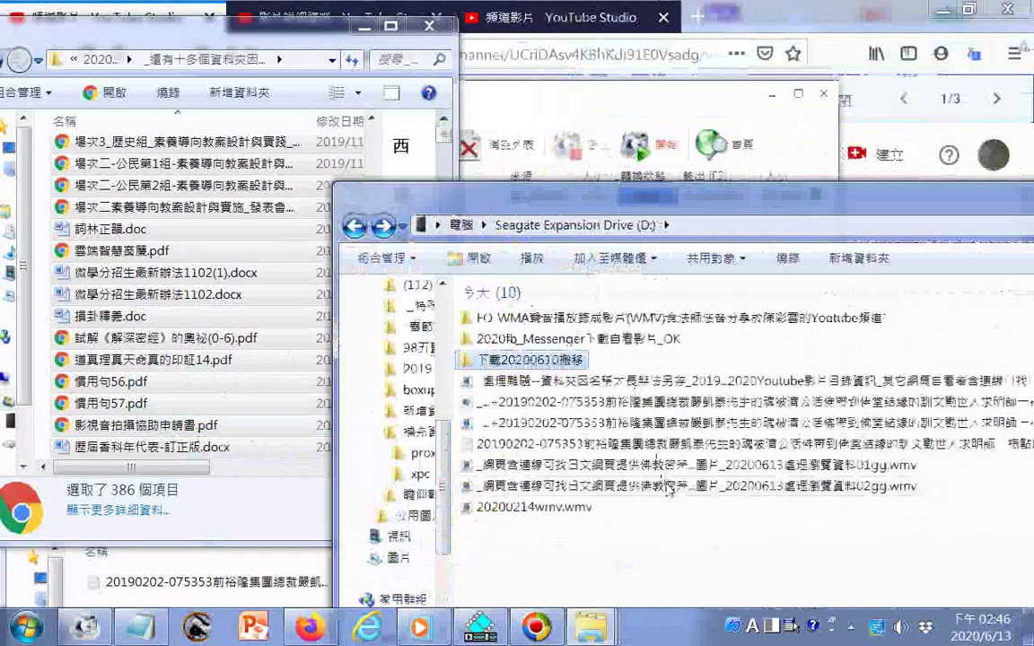
double_click(539, 361)
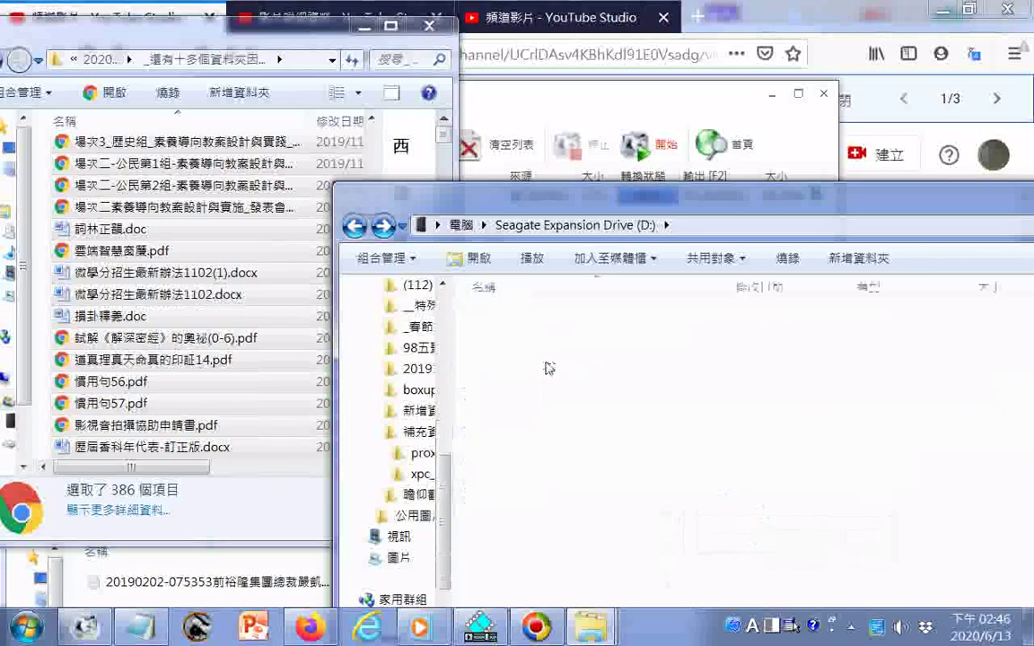
drag(559, 200, 510, 47)
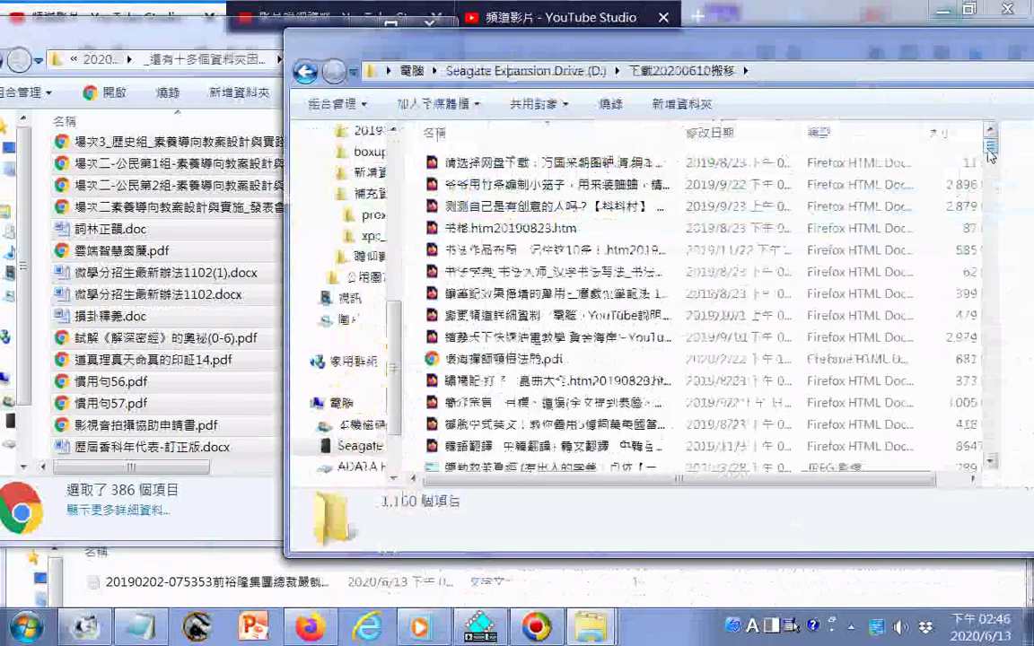
drag(990, 146, 994, 120)
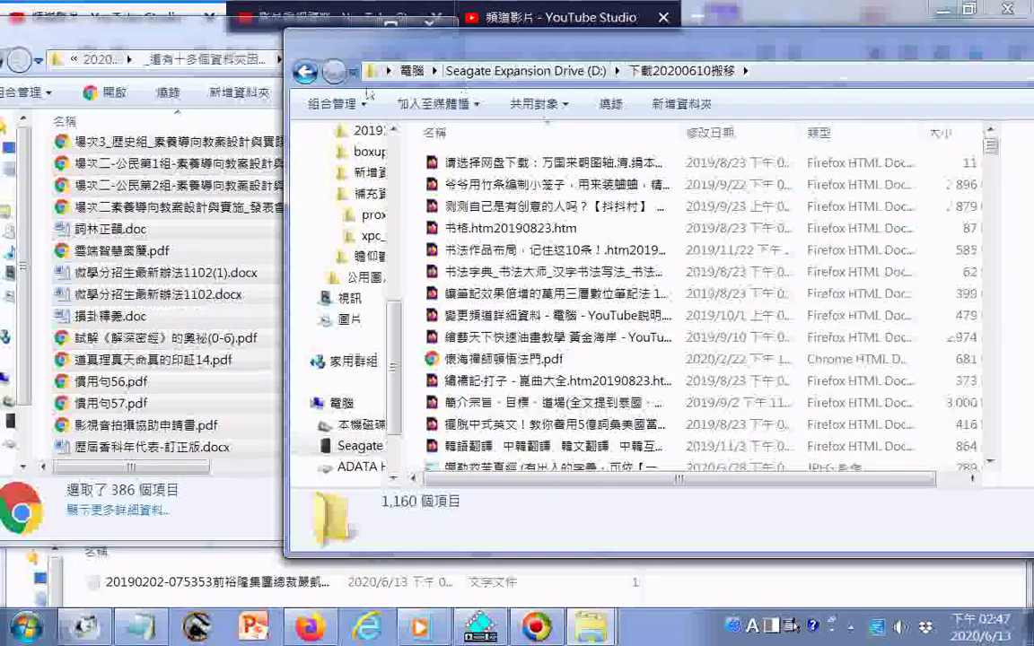
drag(344, 52, 512, 52)
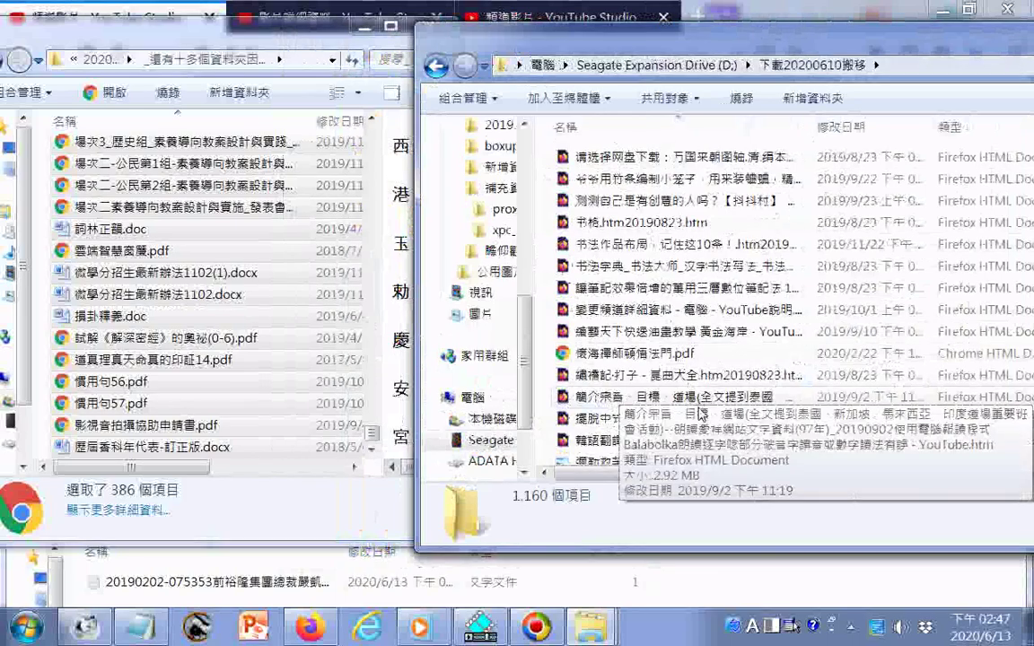
Step: Create a new folder named __搬移資料夾之外的檔案 inside 下載20200610搬移 on drive D
right_click(545, 235)
mouse_move(628, 523)
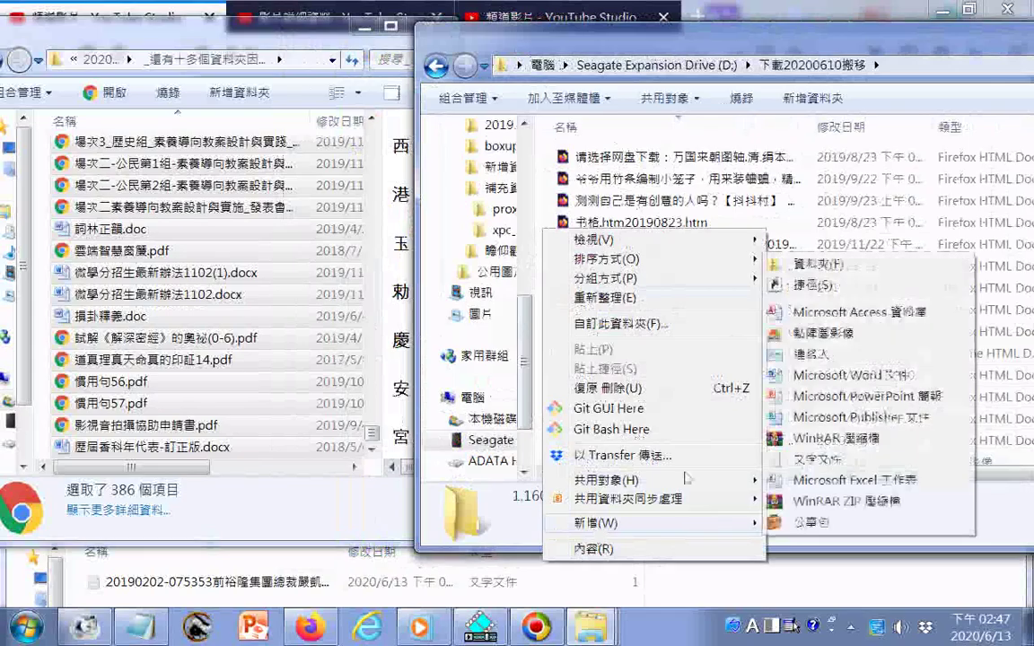
click(812, 264)
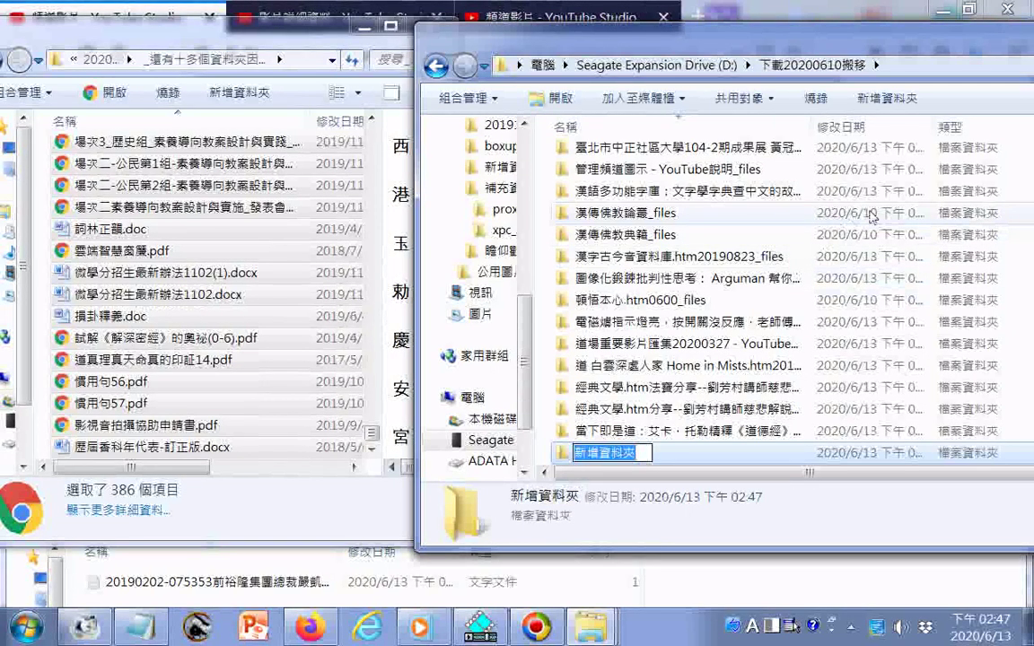
key(shift+Left)
key(shift+Left)
key(shift+Left)
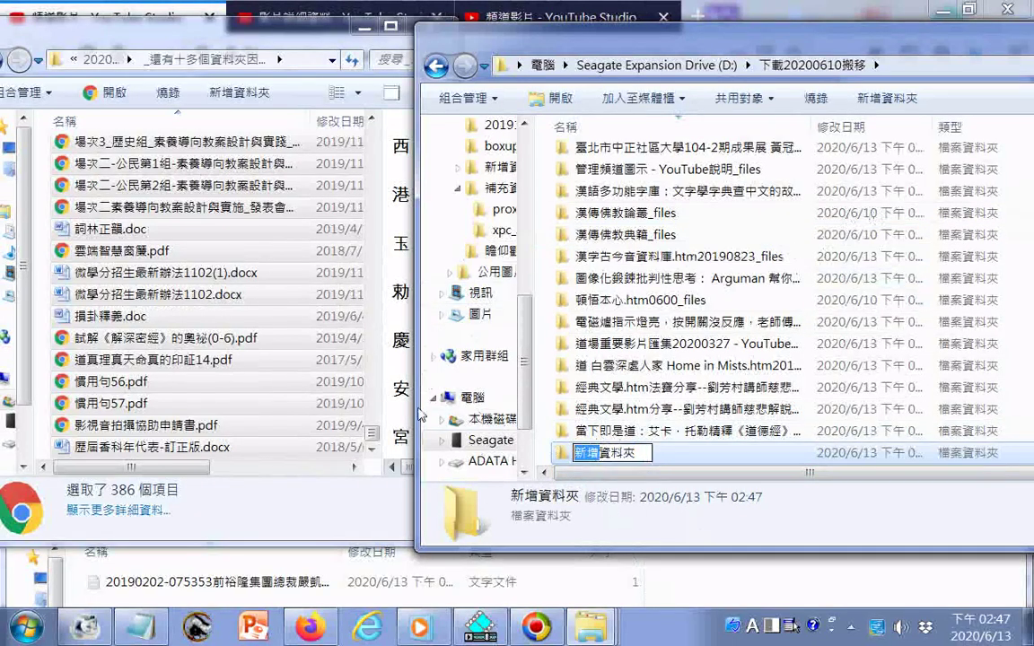
key(Delete)
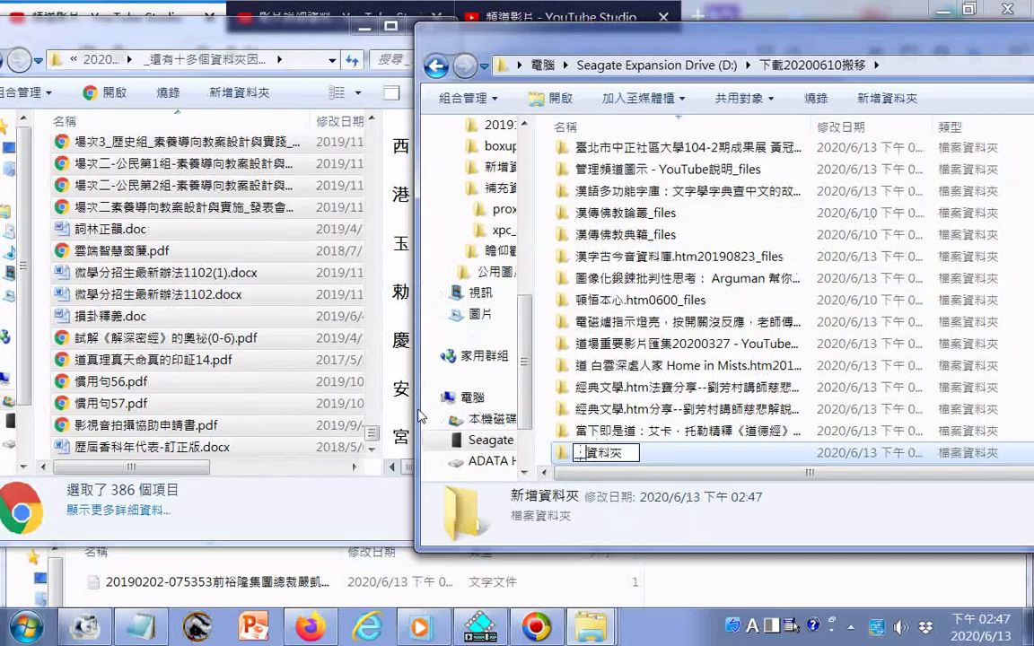
key(Right)
key(Right)
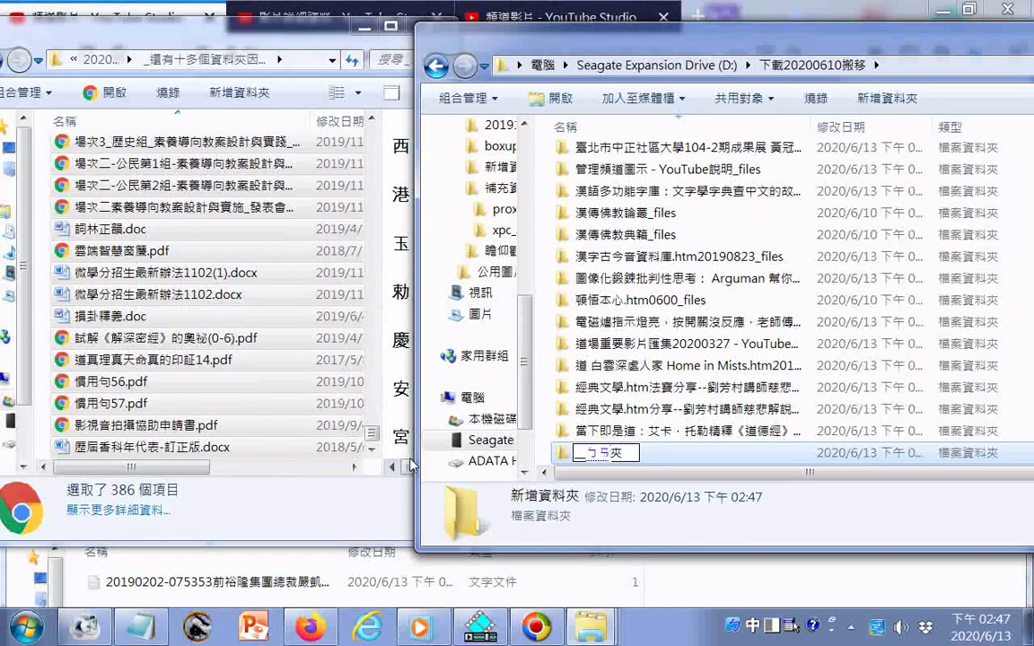
key(Return)
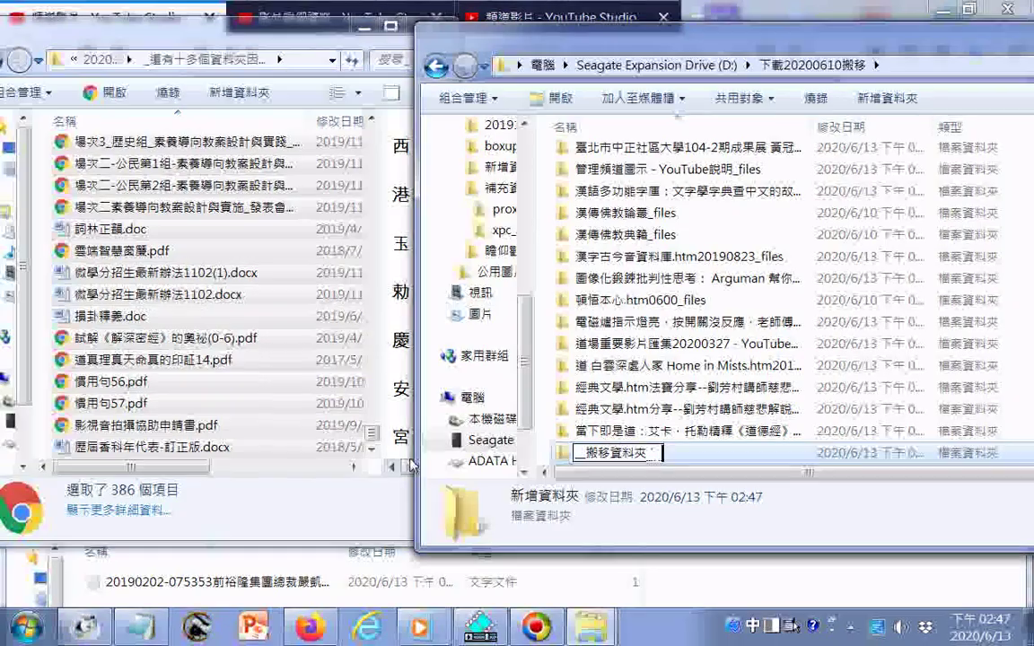
text(`)
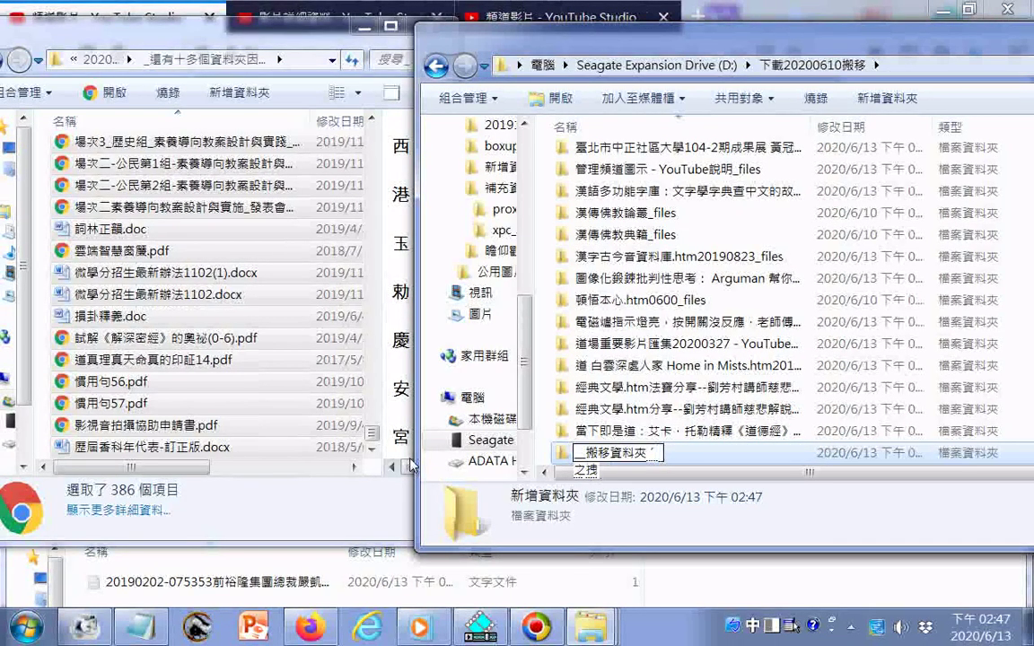
key(Return)
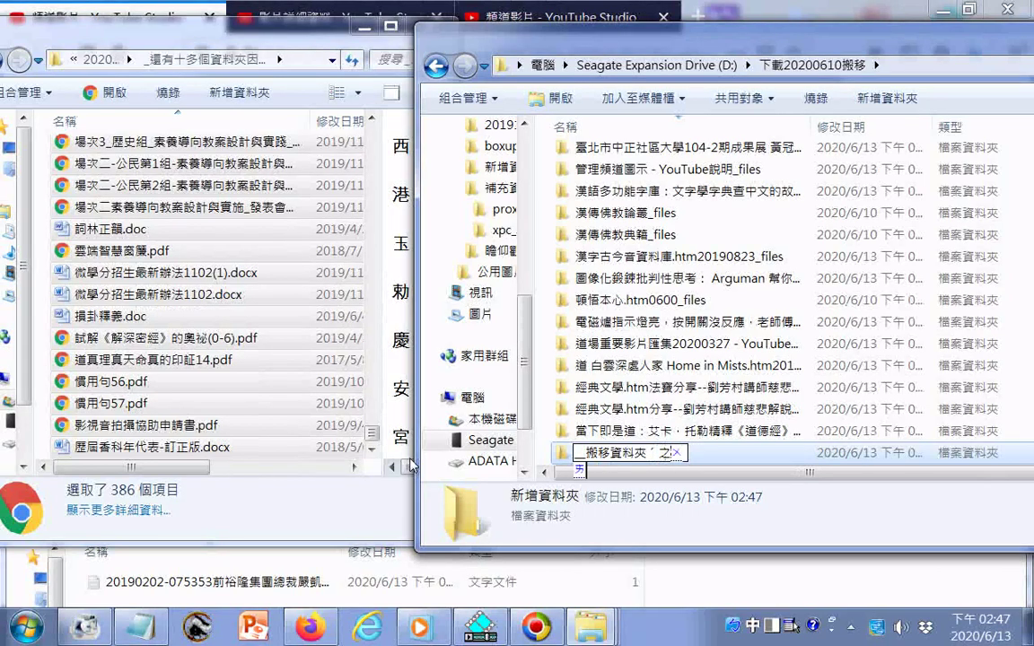
text(外)
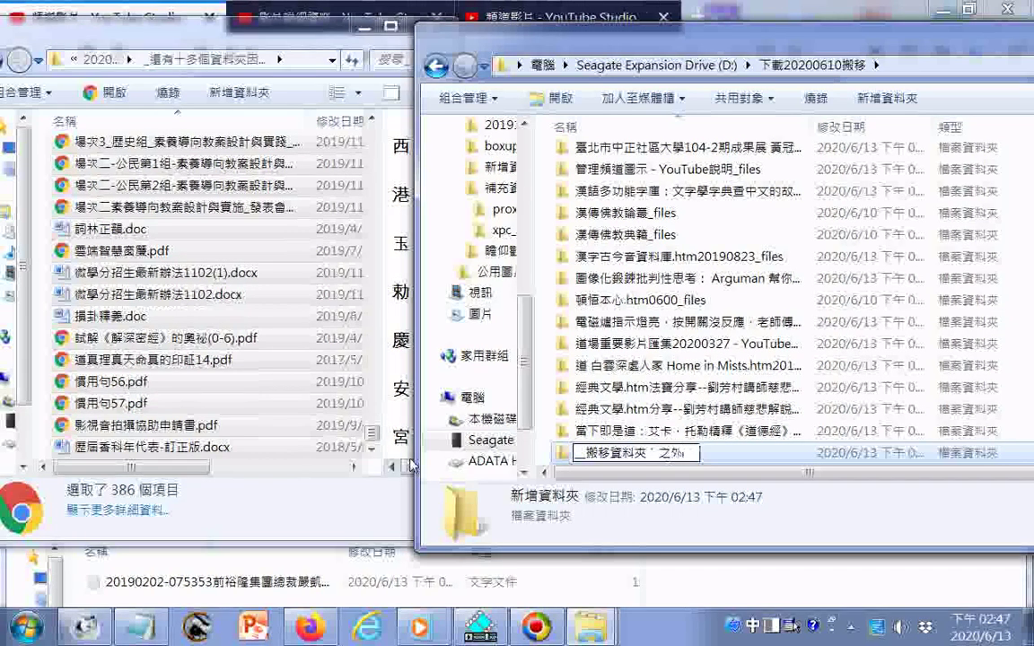
text(ㄉ)
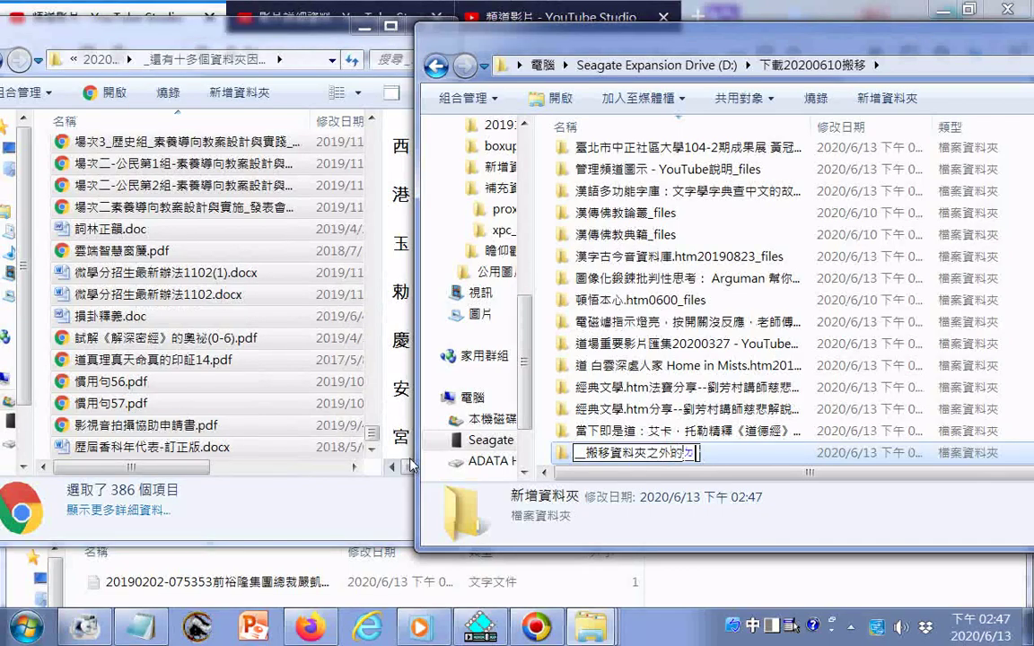
key(BackSpace)
text(檔案)
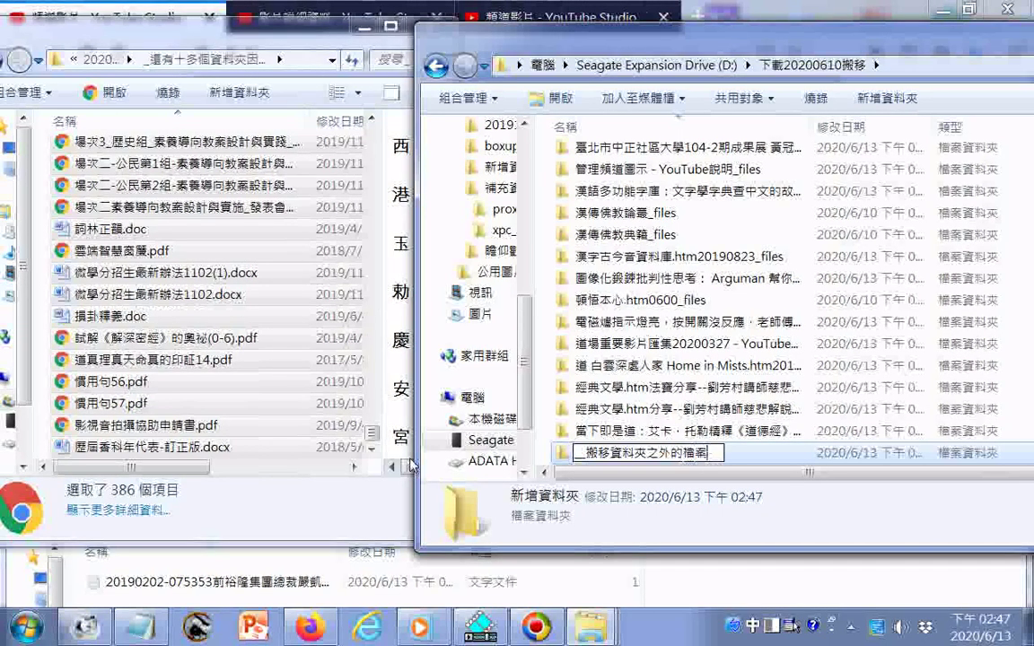
key(Return)
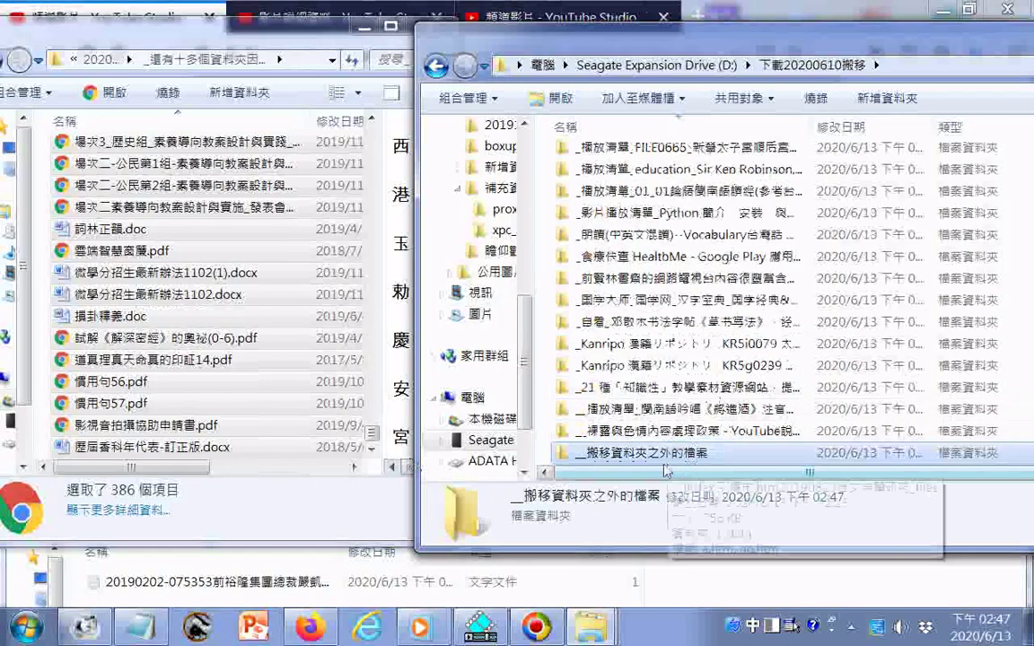
Step: Rename the new __搬移資料夾之外的檔案 folder, appending 20200316 to its name and adding seven more underscores in front
click(639, 464)
click(639, 464)
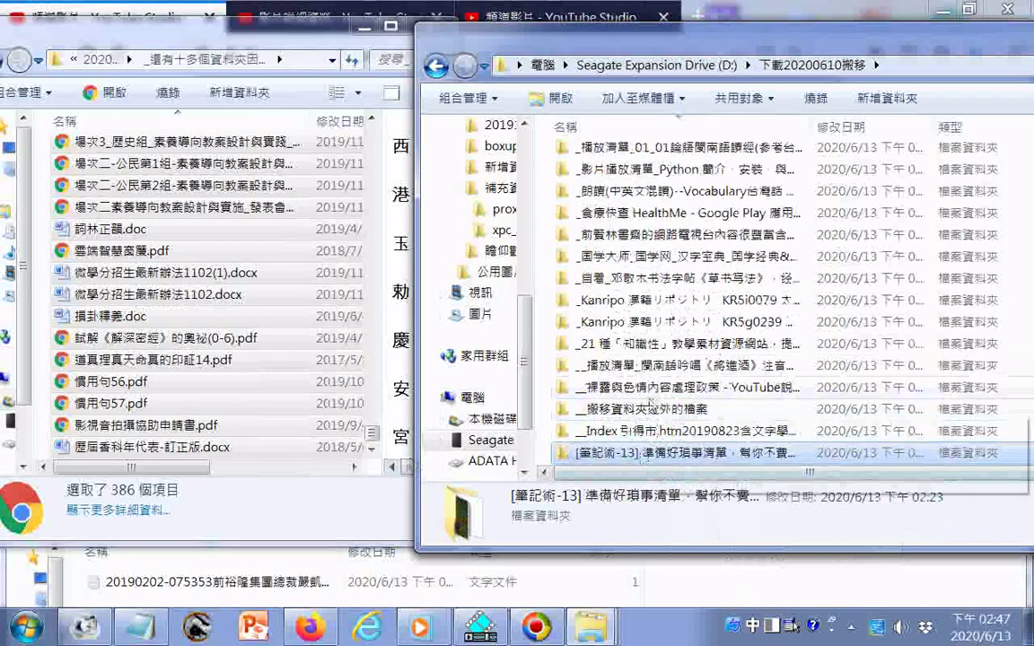
click(616, 412)
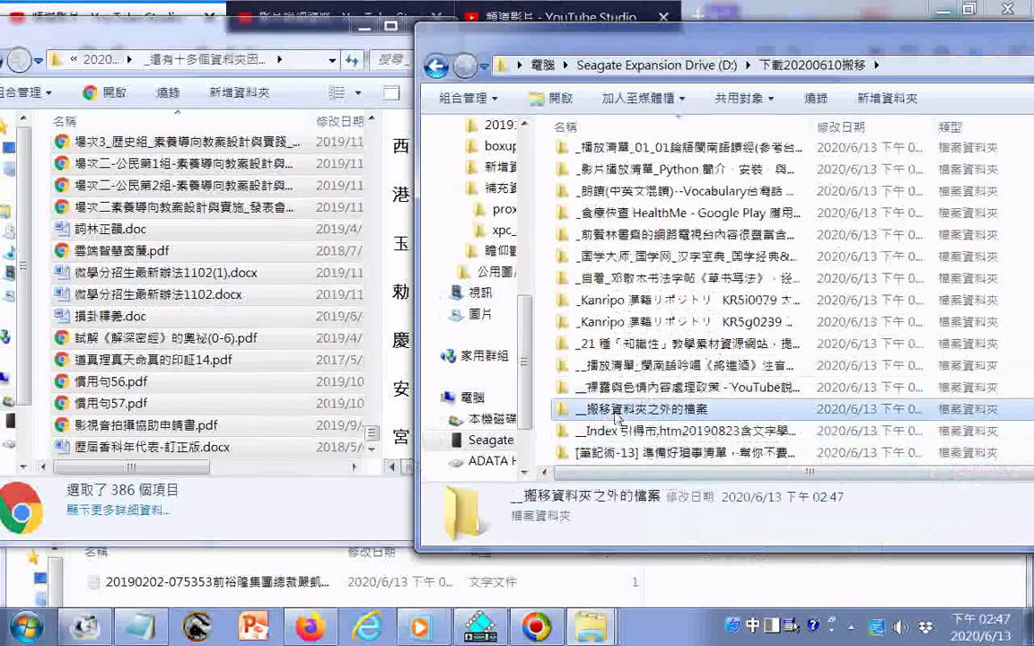
click(707, 412)
key(End)
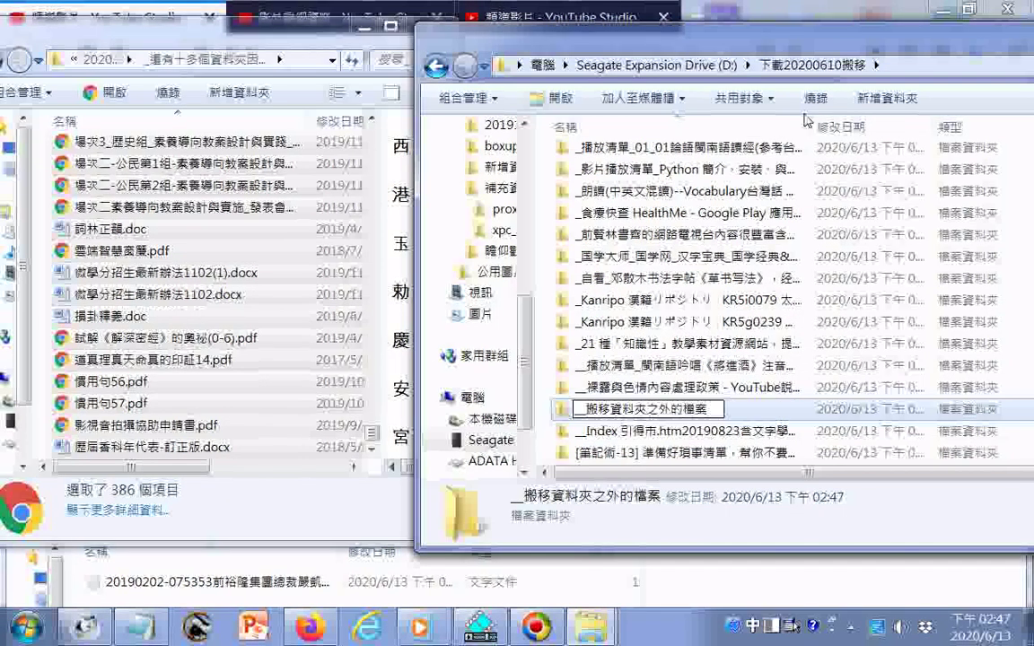
text(20200316)
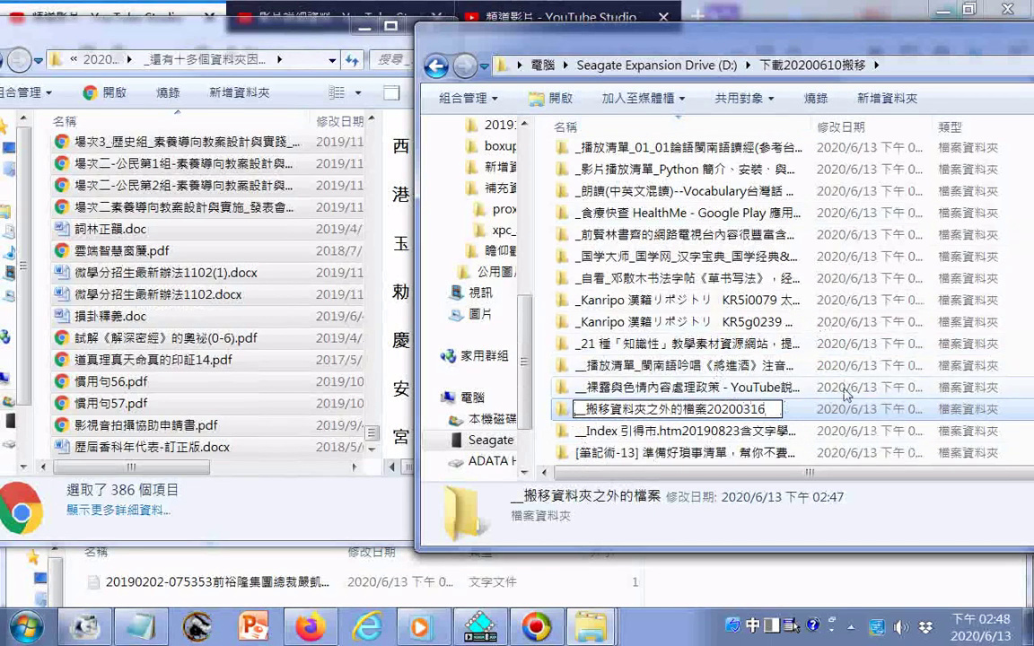
key(Home)
text(_______)
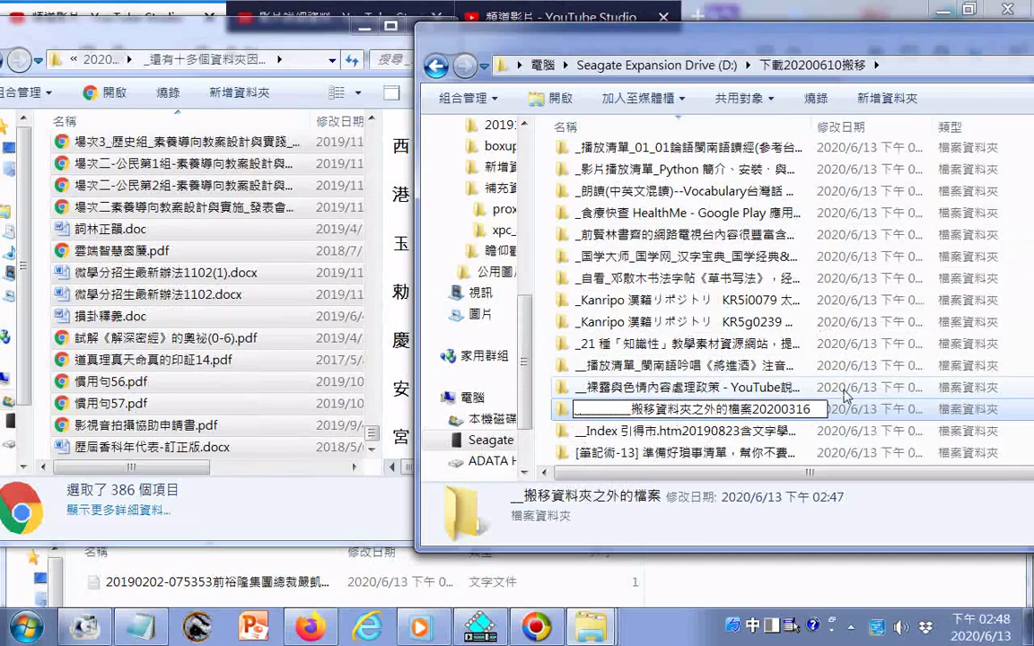
key(Return)
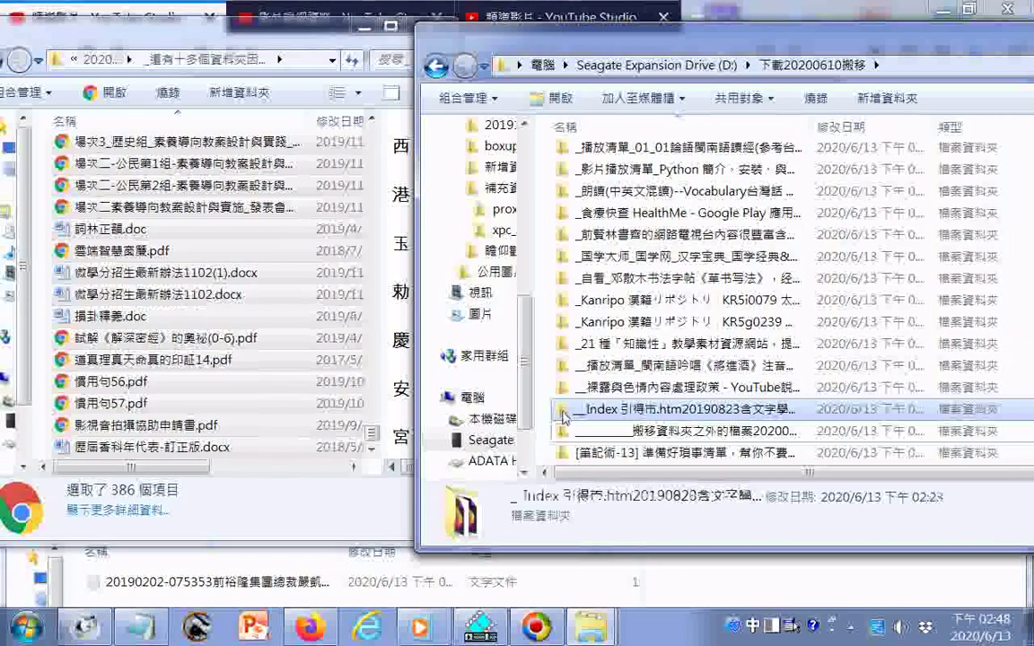
Step: Open the renamed folder on drive D and copy all selected source files into it
double_click(574, 437)
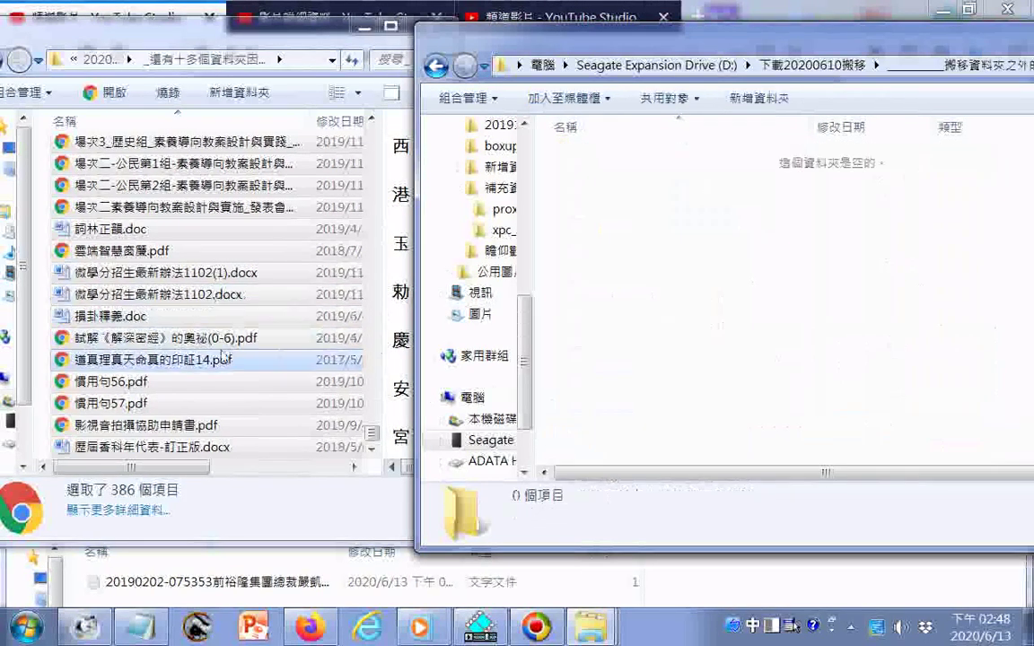
drag(202, 337, 627, 388)
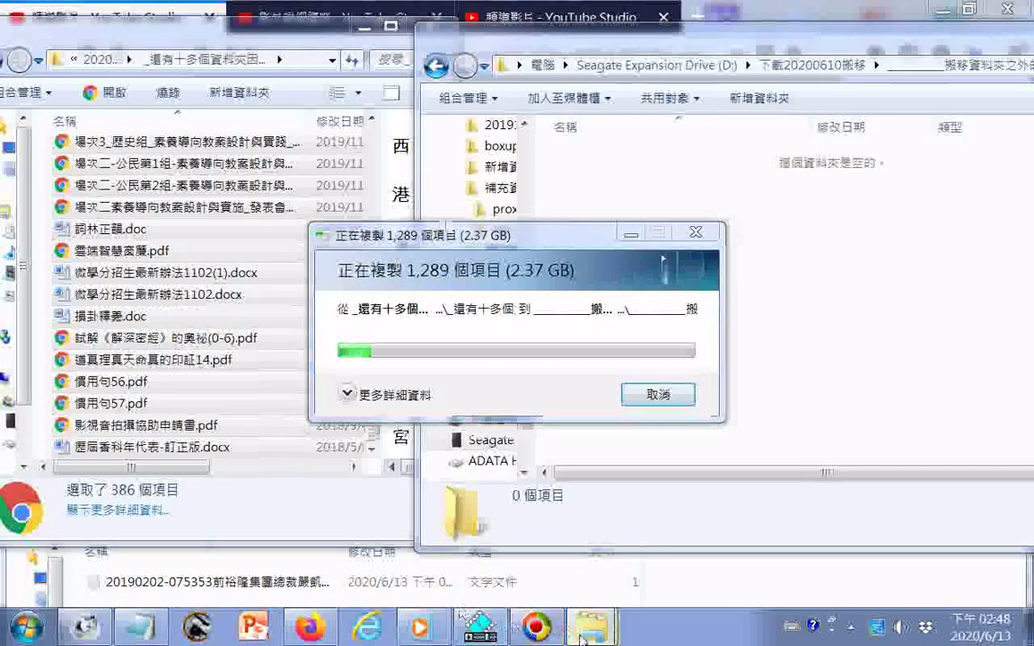
Step: Play 師尊師母真傳妙道歌.mid from 我的音樂 and move the copy progress dialog clear of the file lists
mouse_move(581, 639)
click(603, 575)
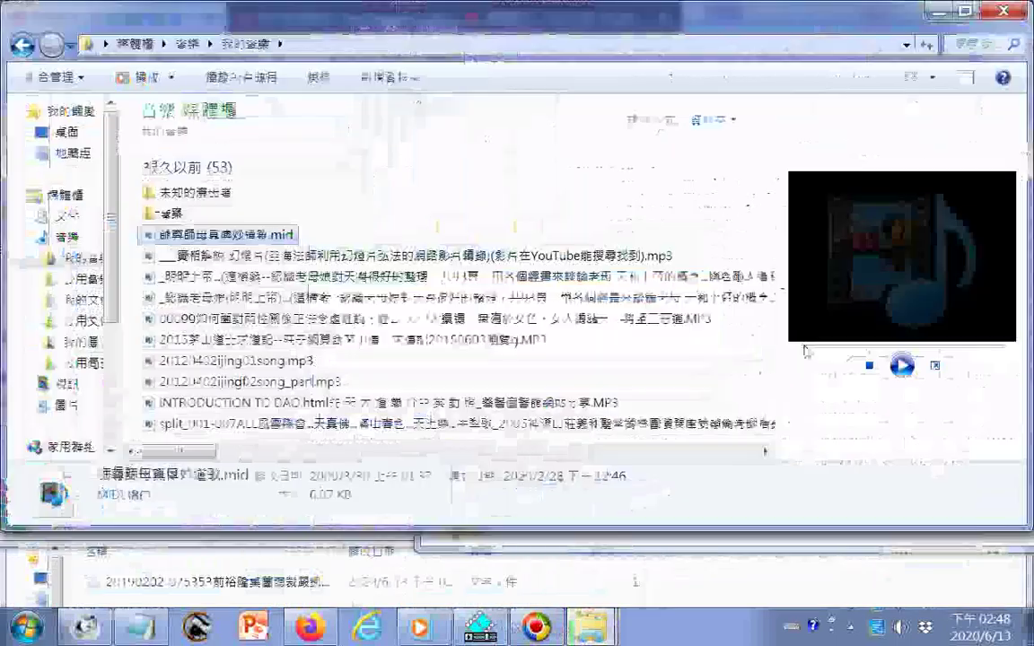
click(902, 368)
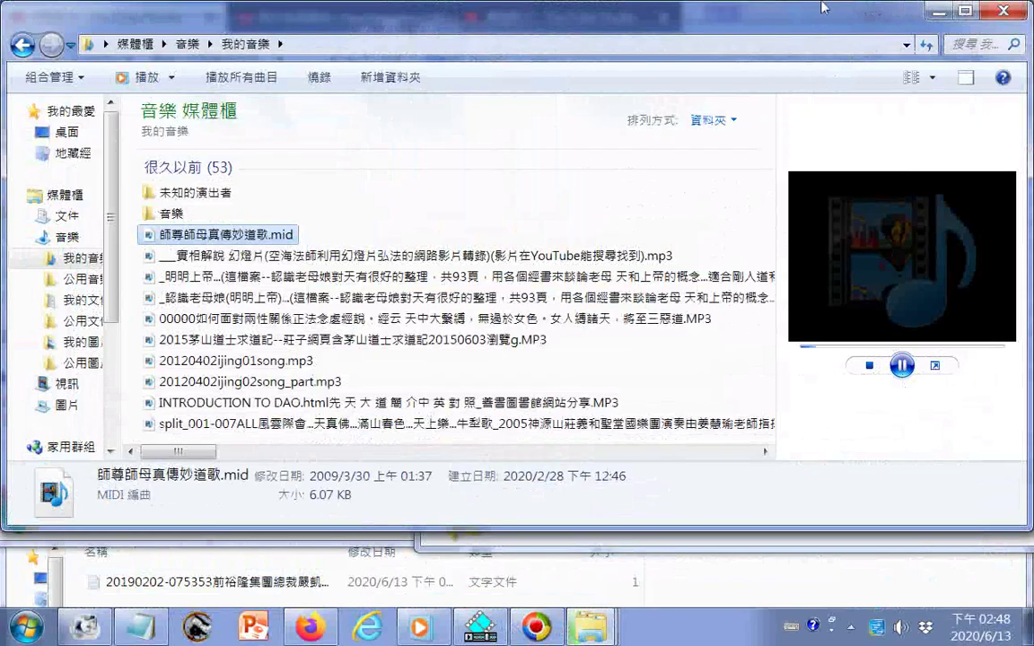
click(939, 12)
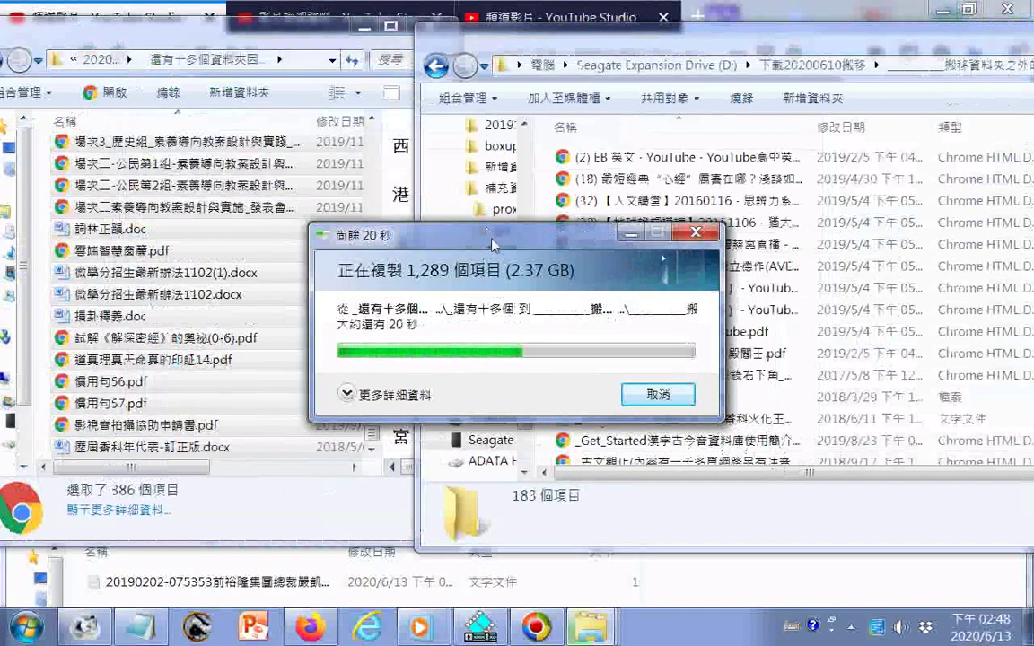
drag(493, 245, 763, 500)
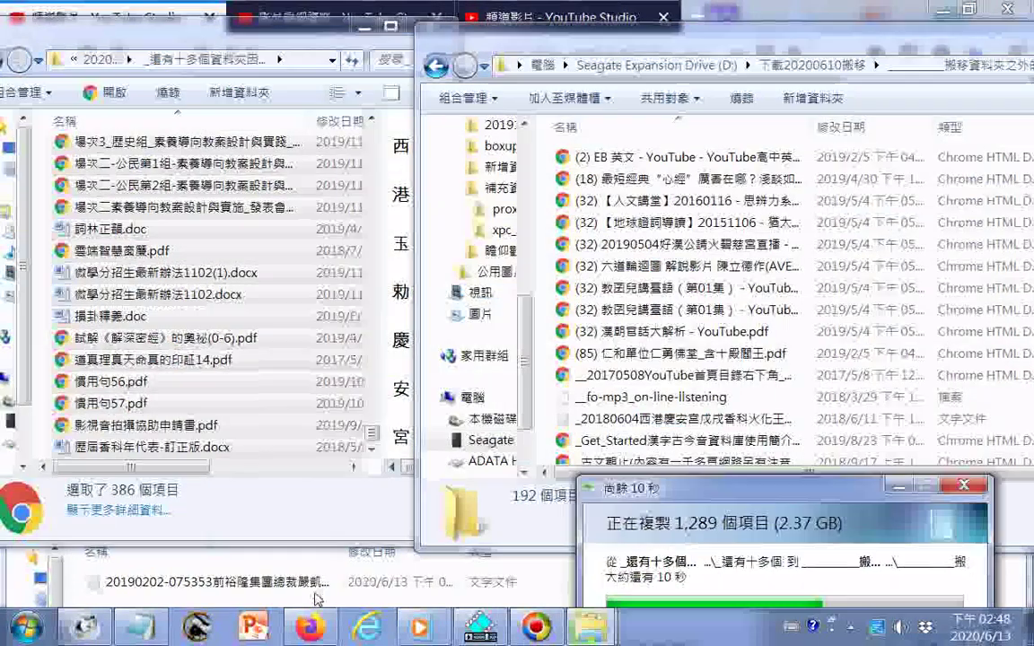
Step: Bring up the open Notepad text file and highlight the phrase 勸世人求明師一指點以超脫生死輪迴之苦
click(140, 631)
click(141, 631)
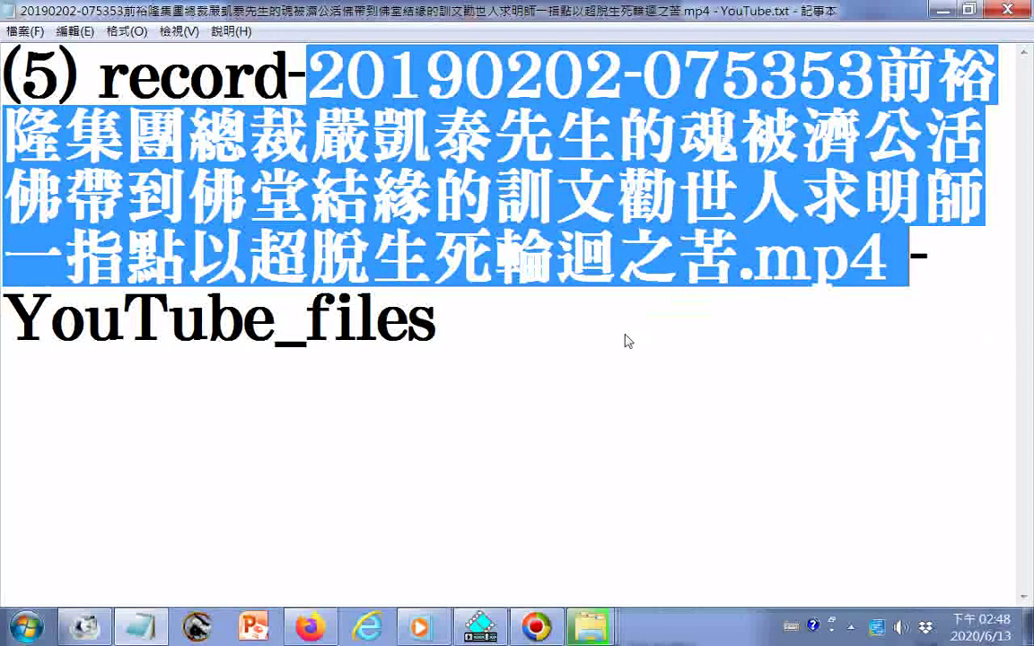
key(Delete)
drag(619, 198, 729, 241)
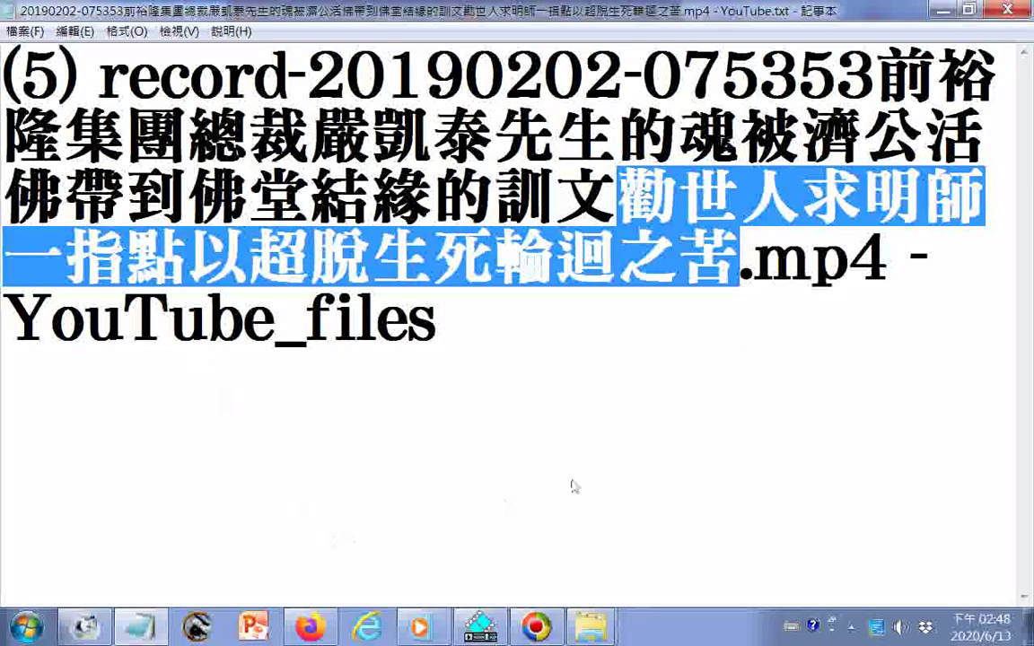
Step: Switch back to the source folder beginning _還有十多個資料夾 and delete all of its selected, already copied files
mouse_move(575, 635)
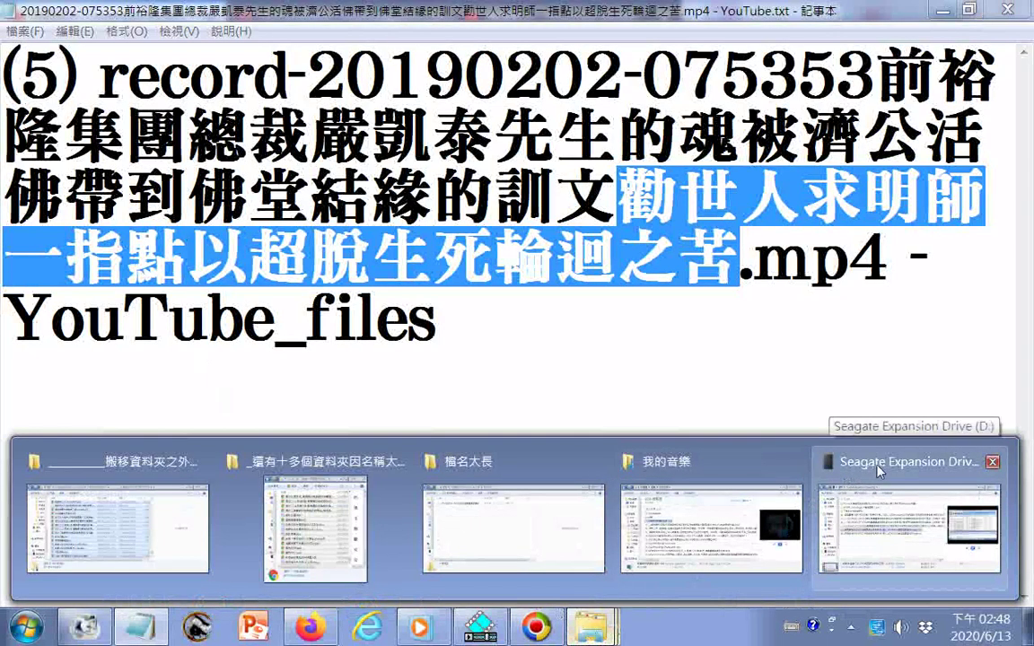
mouse_move(832, 475)
mouse_move(617, 510)
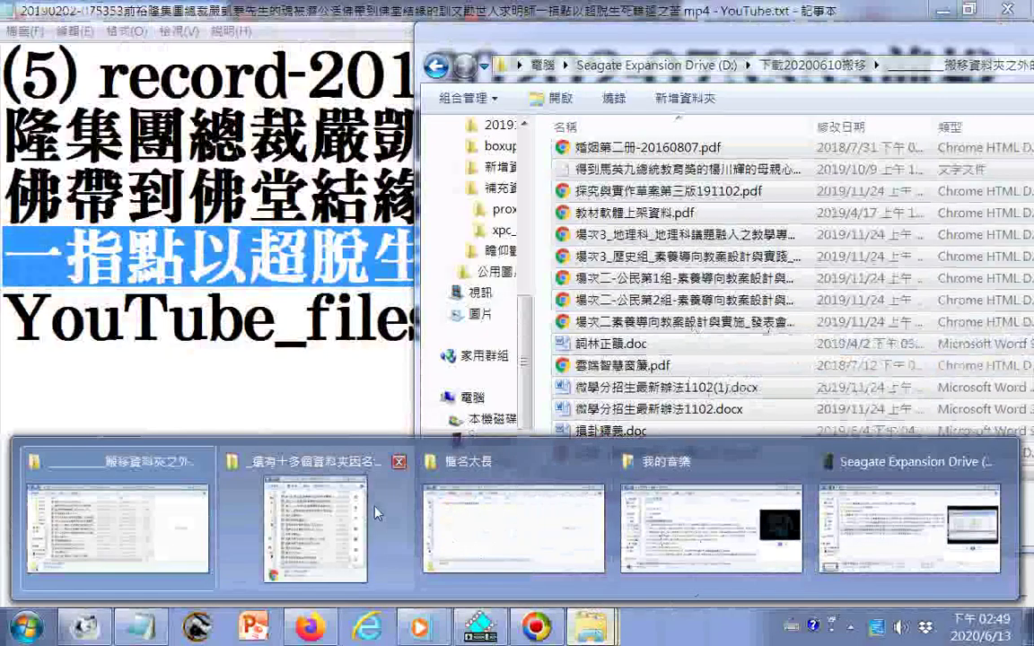
click(285, 483)
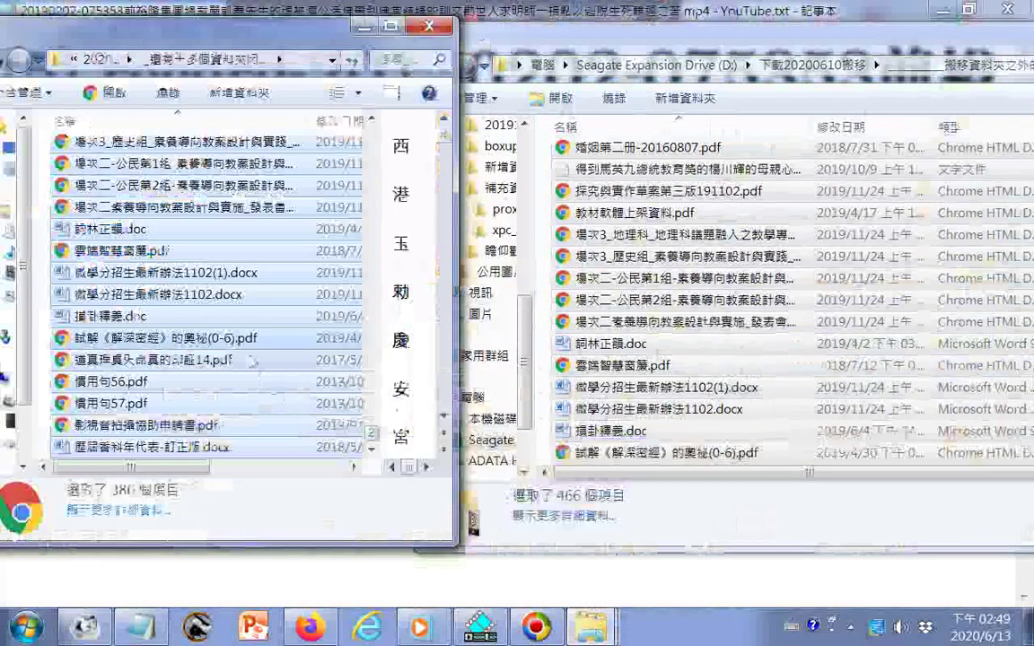
right_click(181, 269)
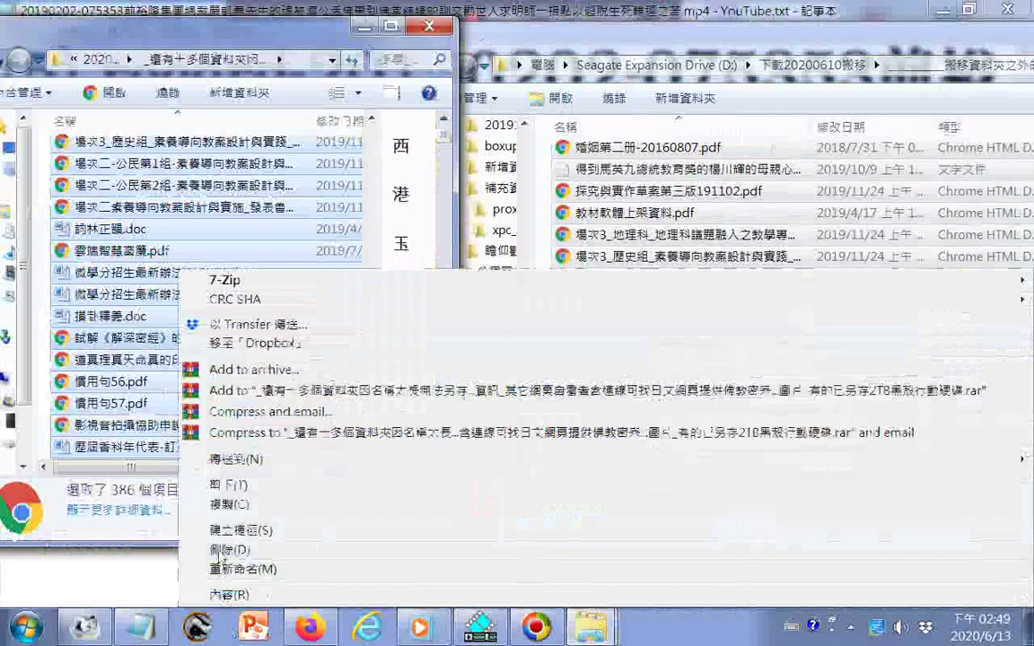
click(218, 552)
click(590, 333)
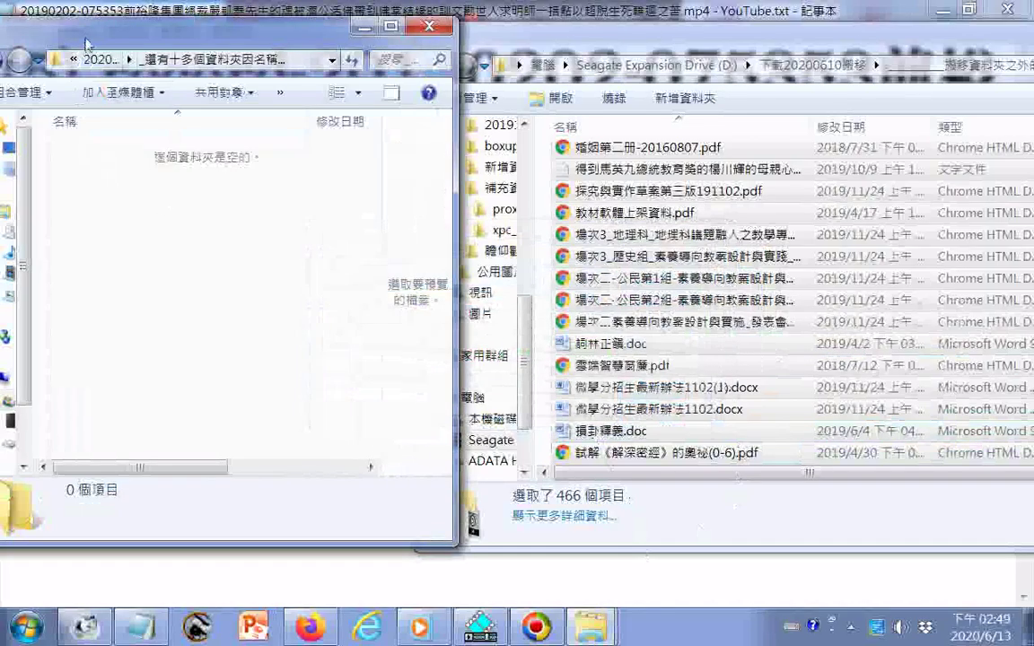
Step: Check the size of the source folder beginning _還有十多個資料夾 in its properties and reopen it to inspect its contents
drag(58, 34, 213, 82)
click(145, 107)
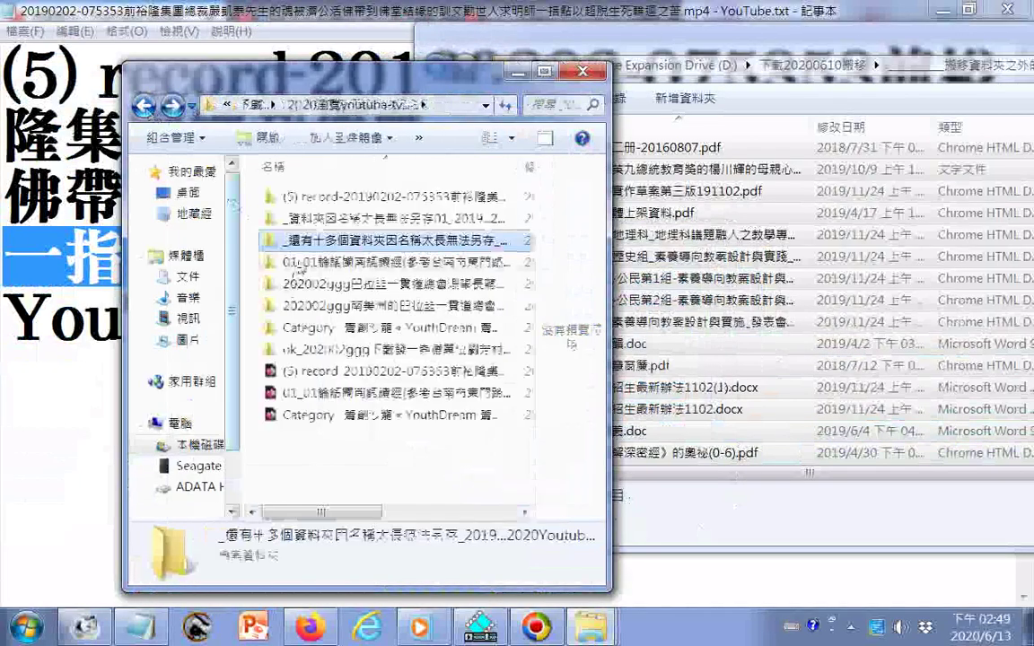
right_click(348, 242)
click(289, 593)
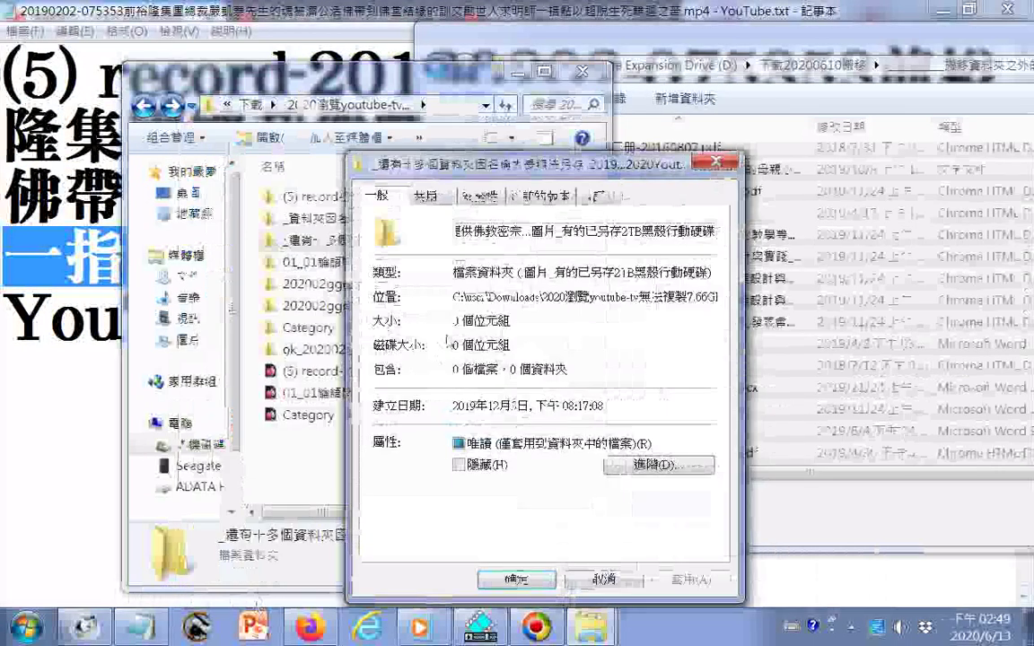
click(718, 163)
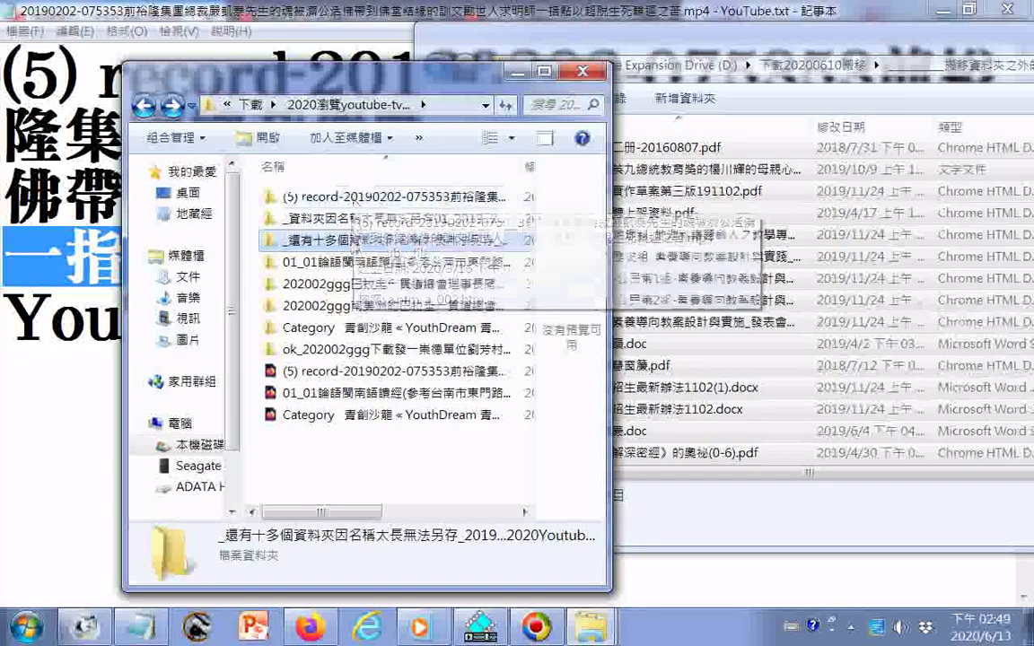
double_click(353, 235)
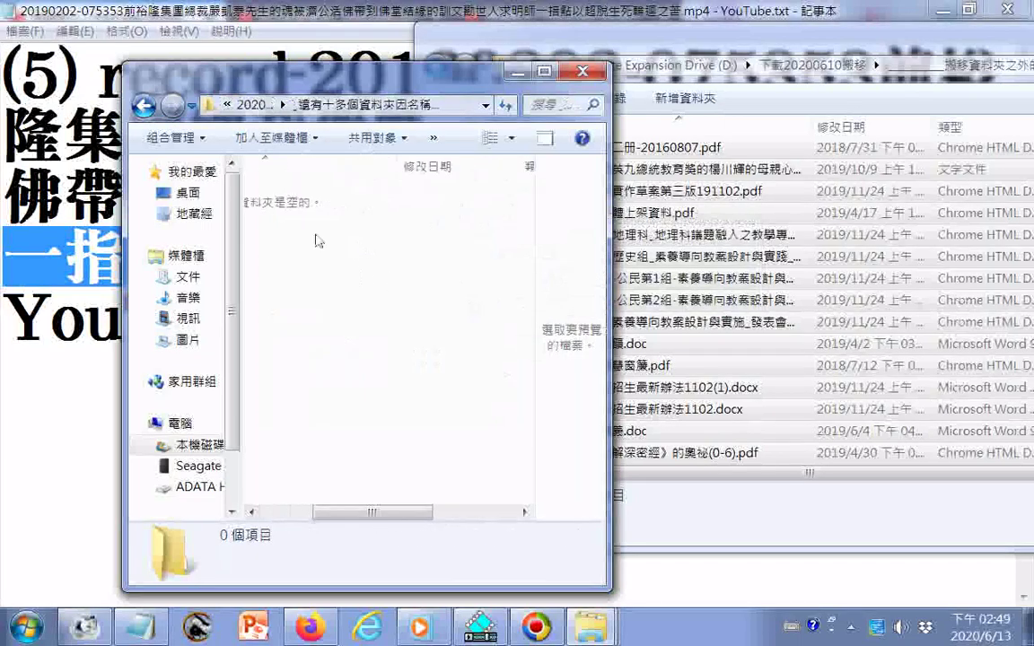
Step: Return to the parent 2020瀏覽youtube-tv folder and select everything except the folders beginning _資料夾因名稱太長無法另存01 and _還有十多個資料夾
click(143, 105)
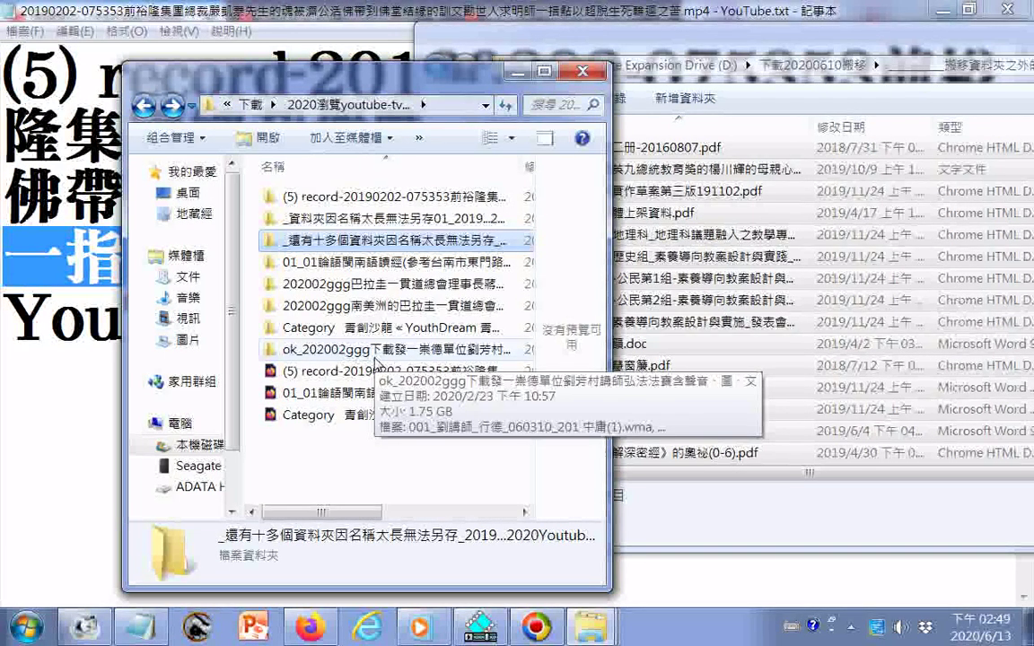
click(375, 357)
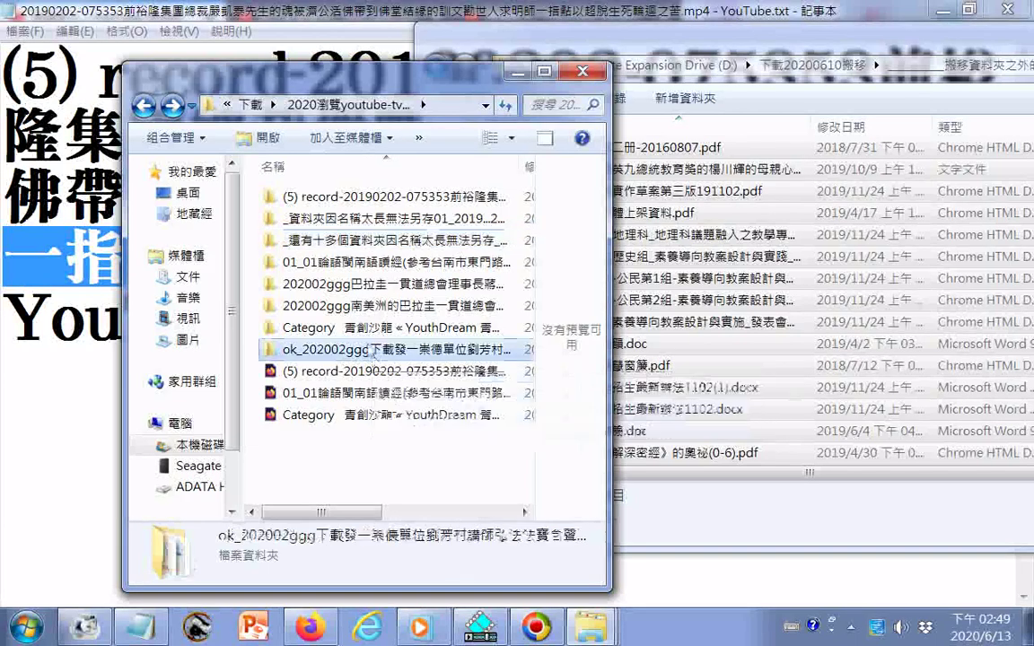
shift+click(352, 289)
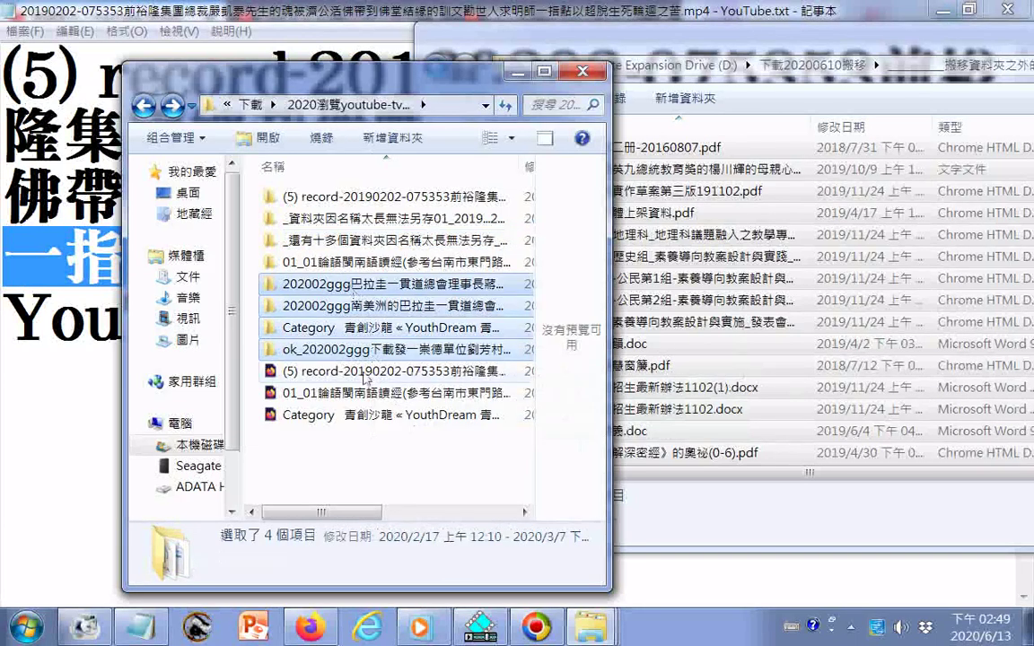
shift+click(336, 266)
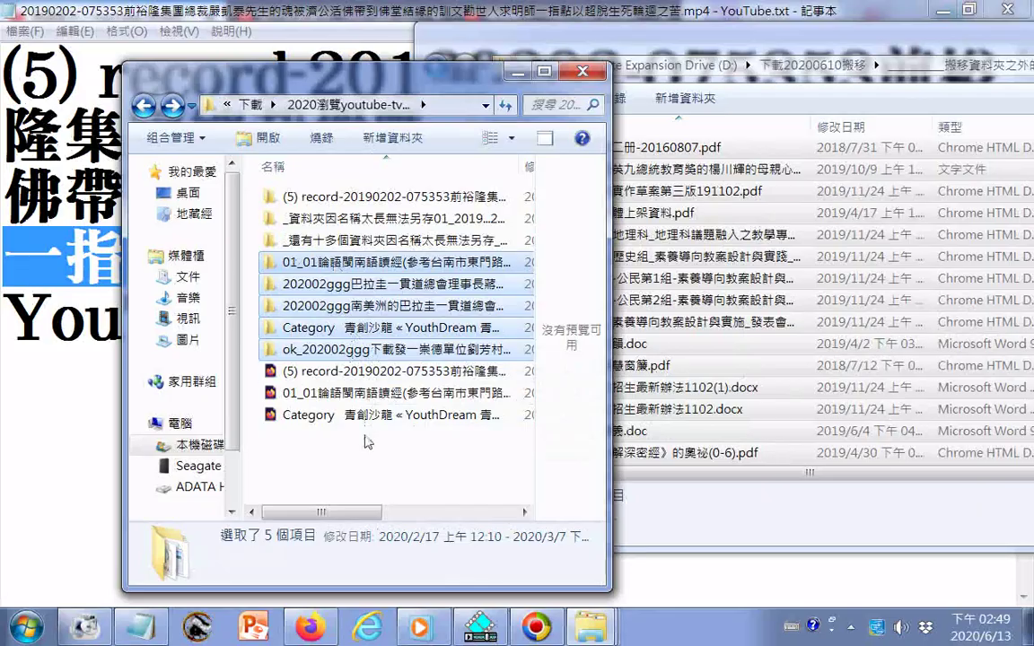
ctrl+click(323, 196)
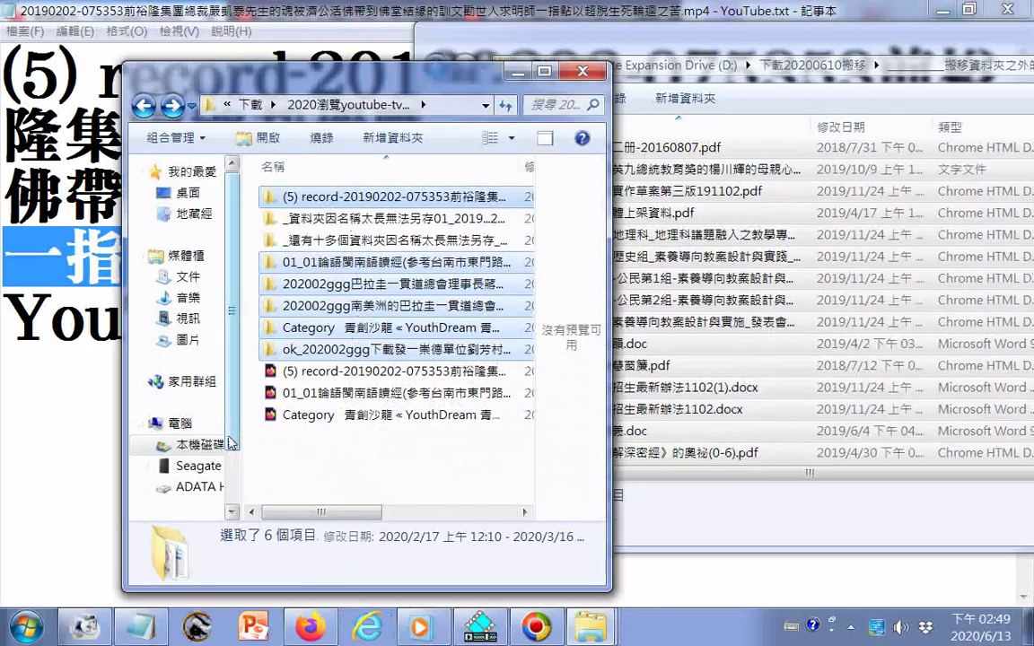
scroll(231, 442, down, 1)
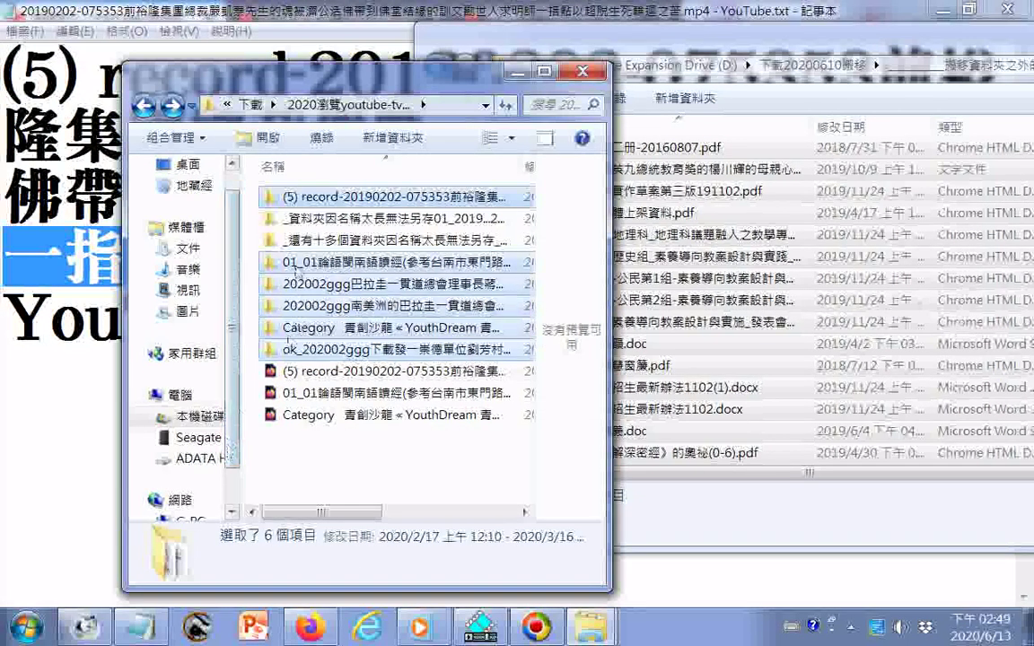
ctrl+click(273, 241)
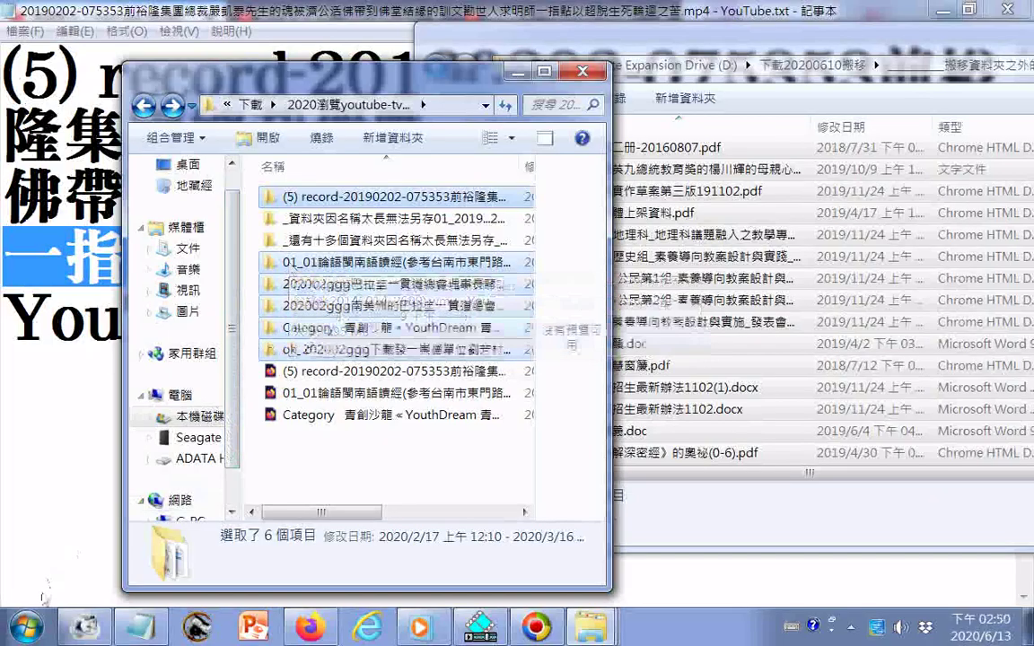
Step: Open C:\user\下載 in a second window beside the source window and move the selected folders and files into it
key(super)
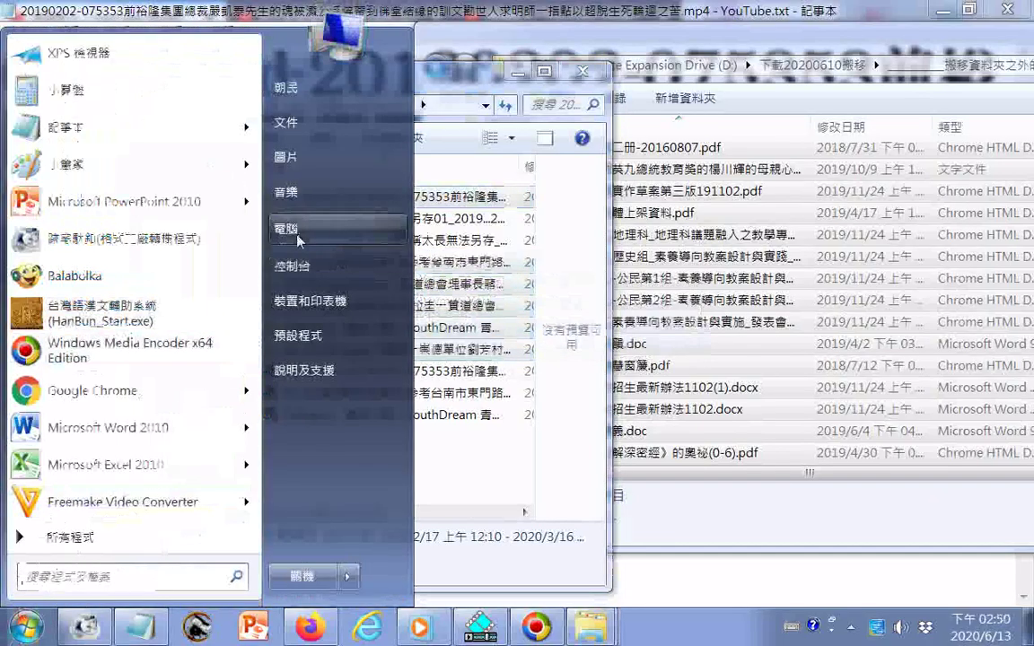
key(super)
double_click(439, 146)
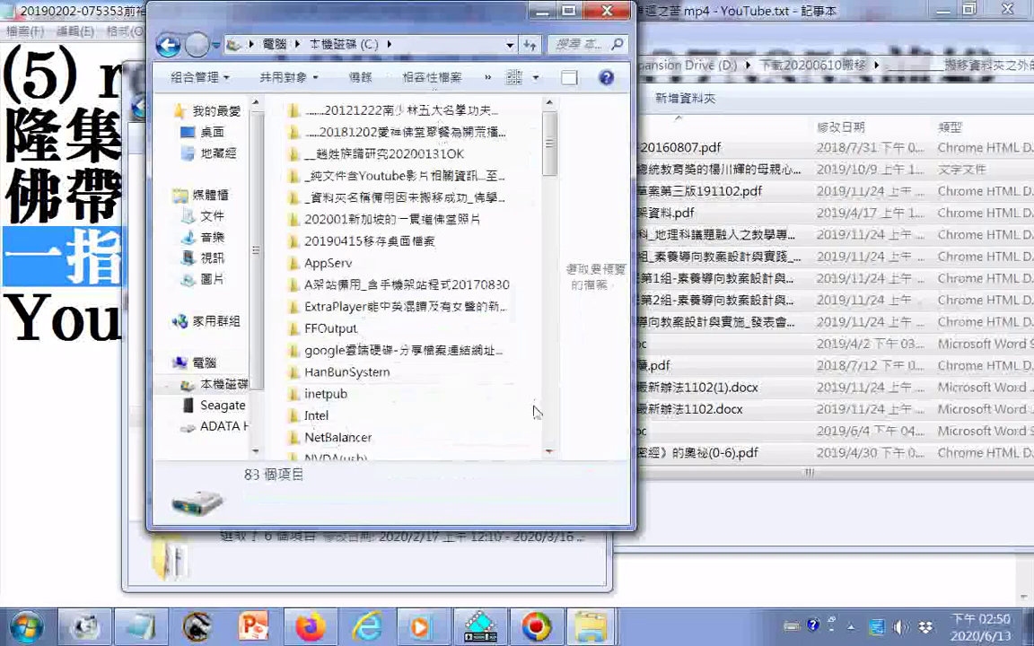
scroll(492, 385, down, 5)
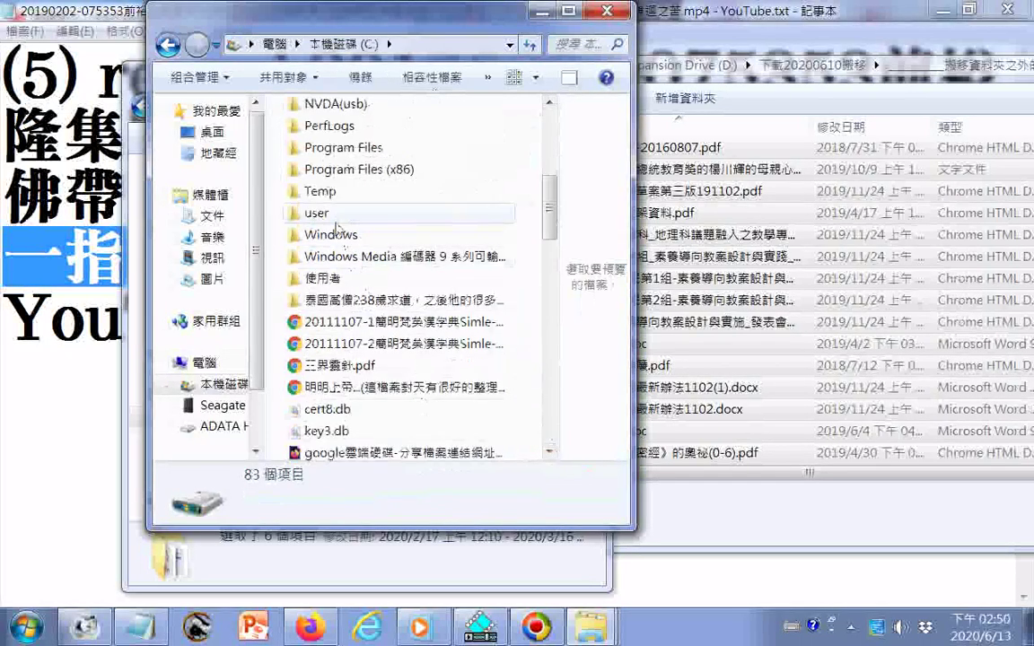
double_click(316, 214)
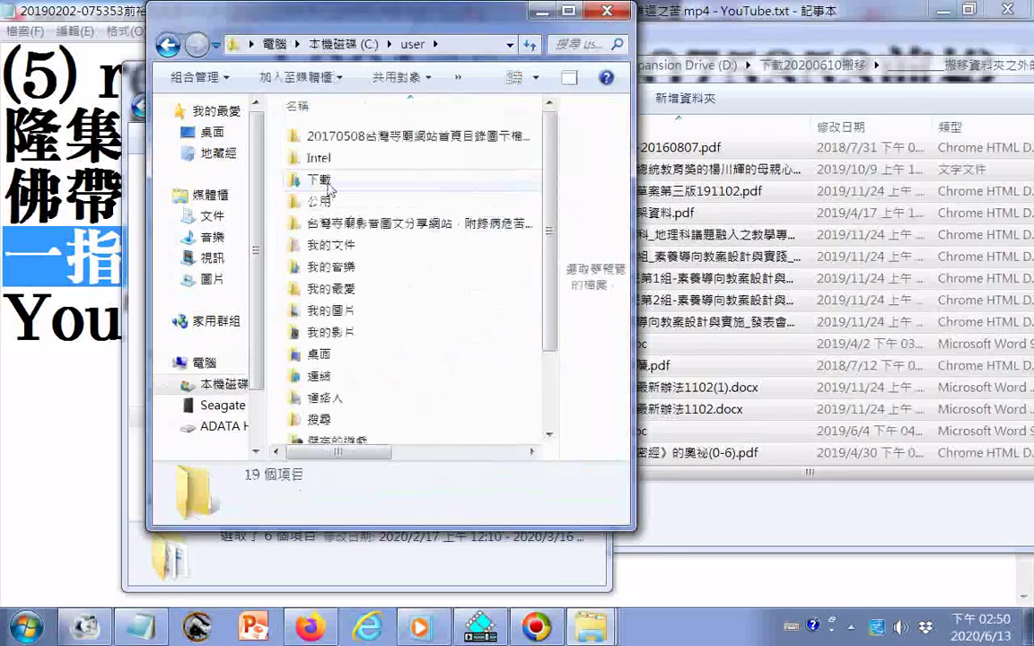
double_click(328, 182)
drag(440, 31, 669, 35)
drag(334, 286, 641, 339)
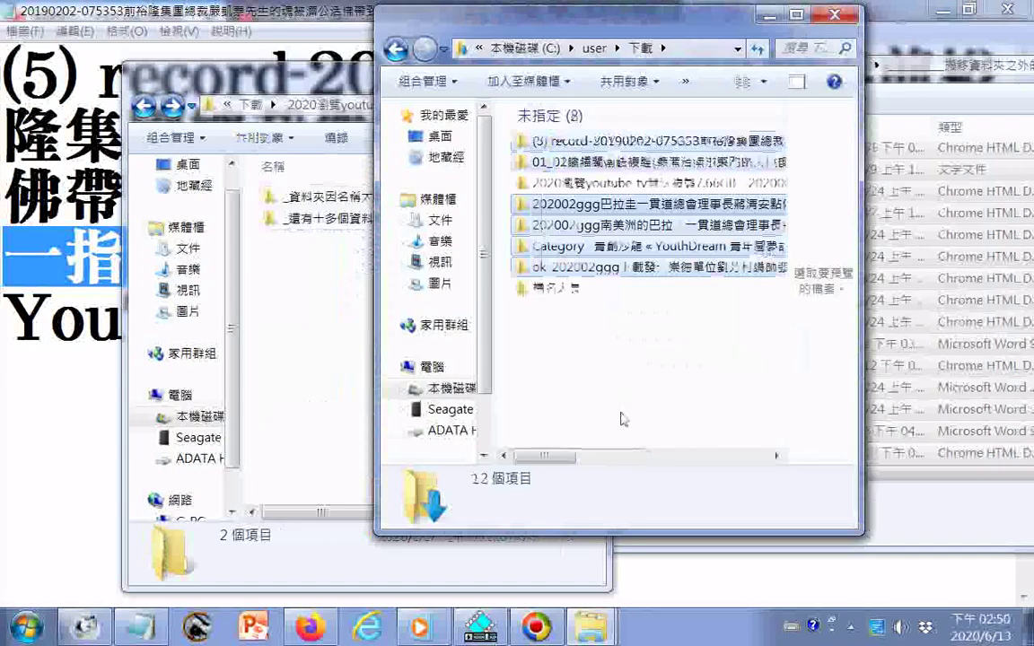
Step: Move the folder beginning _資料夾因名稱太長無法另存01 into 下載, leaving only the emptied _還有十多個資料夾 folder selected in the source
click(323, 205)
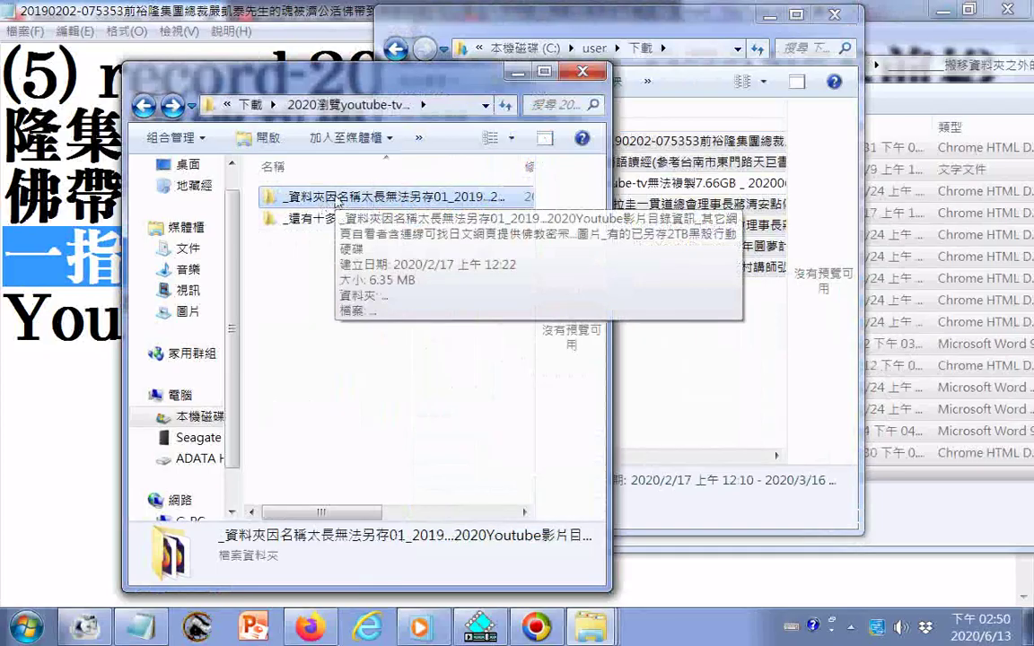
drag(337, 202, 554, 358)
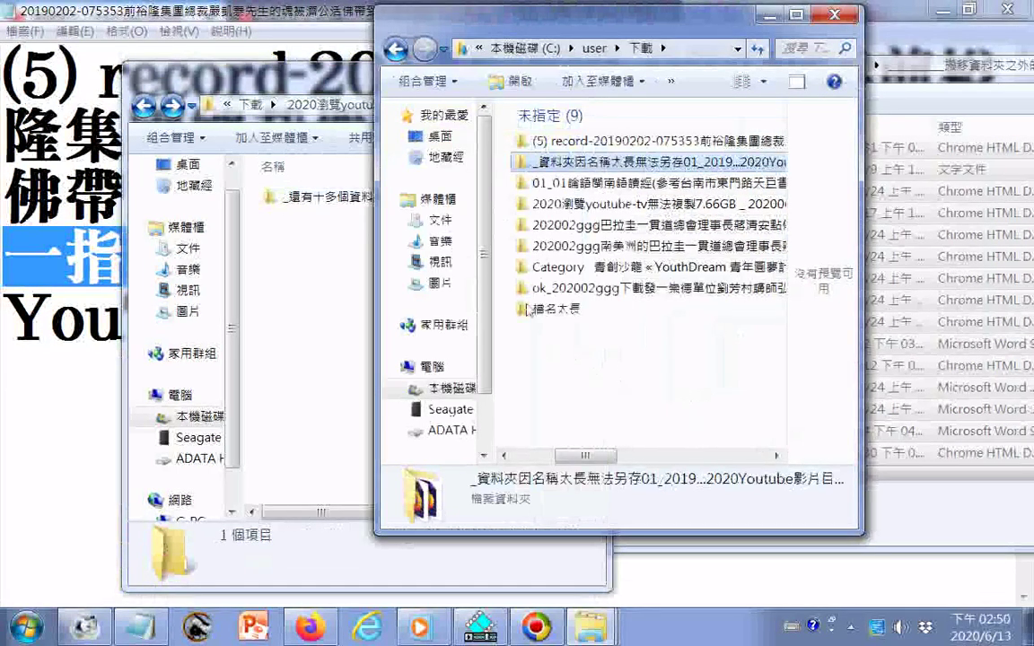
click(328, 197)
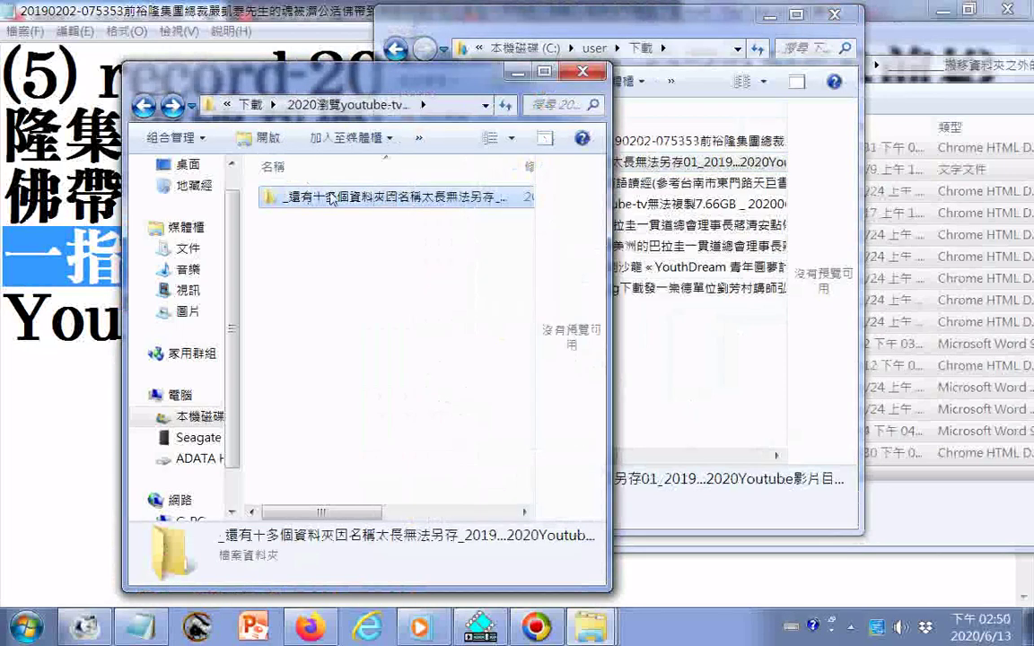
Step: Go back up to 下載 and delete the folder beginning 2020瀏覽youtube-tv無法複製7.66GB
click(143, 106)
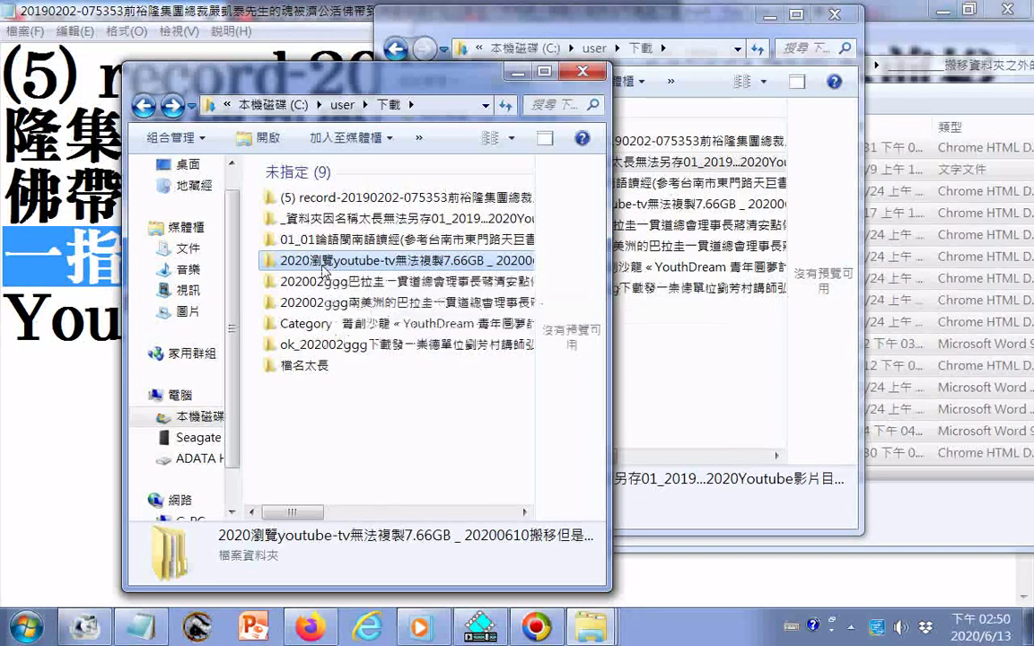
right_click(325, 269)
click(375, 549)
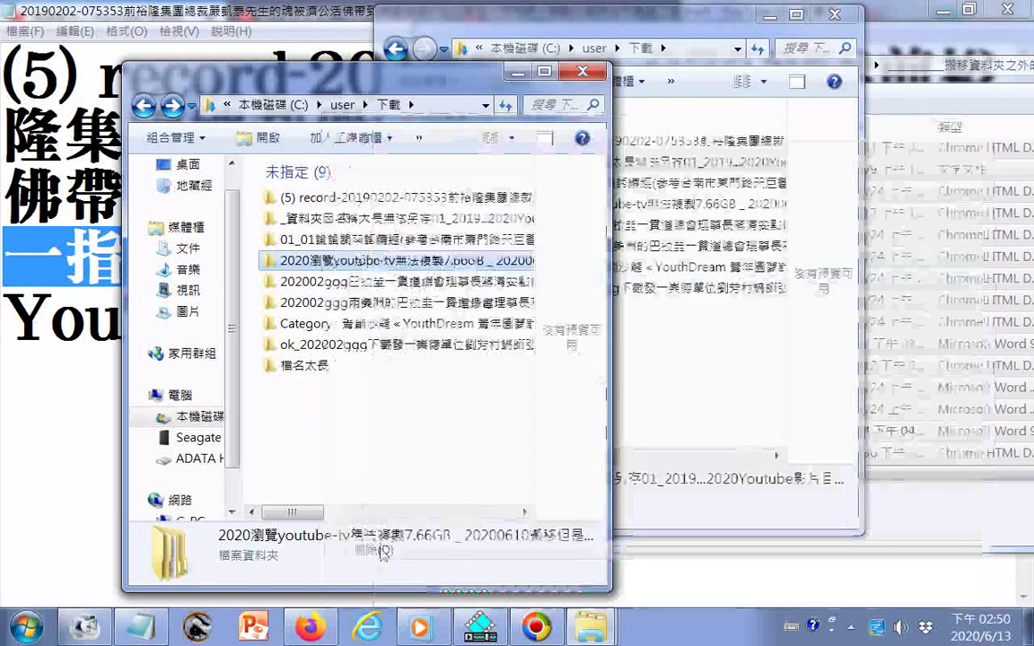
click(599, 382)
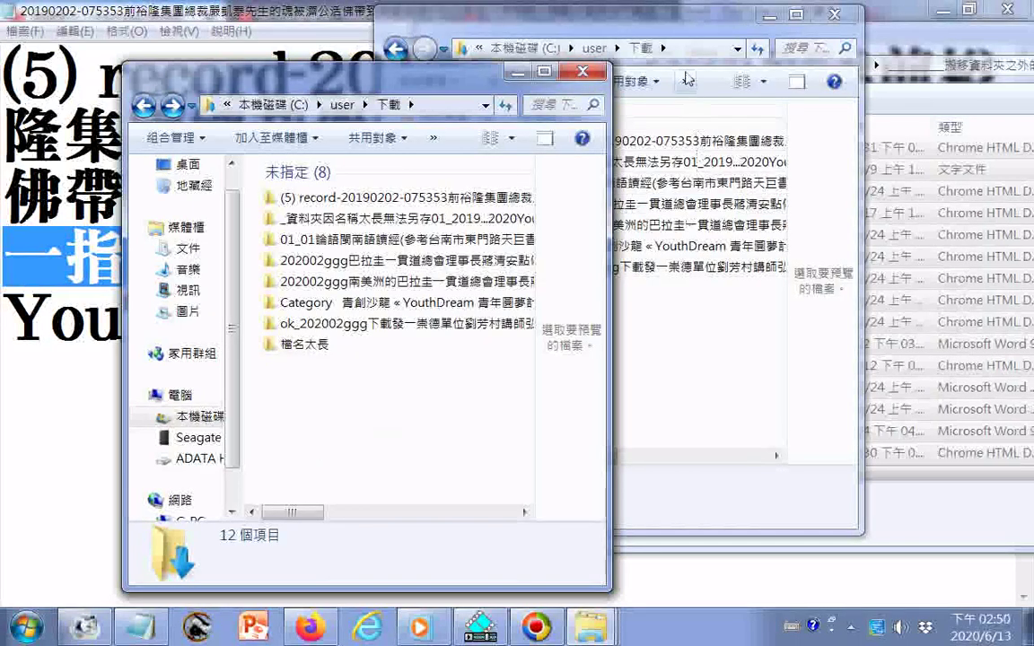
Step: Inspect the contents of the 檔名太長 folder and return to 下載
click(669, 323)
double_click(558, 288)
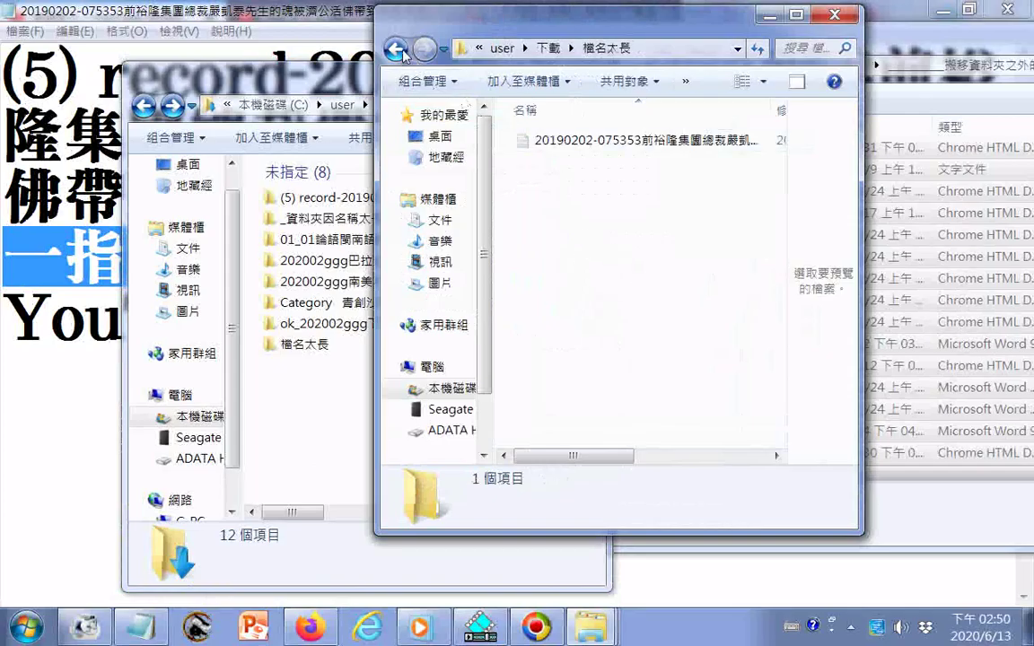
click(399, 50)
Step: Select everything in the first 下載 window and check the combined size and file count in its properties
click(309, 465)
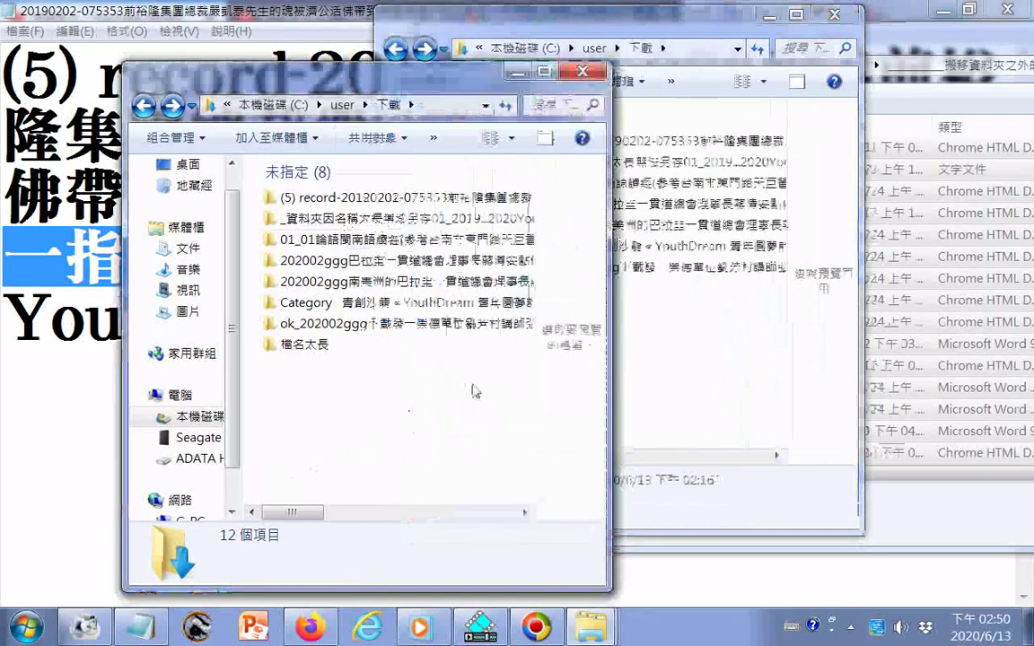
key(ctrl+a)
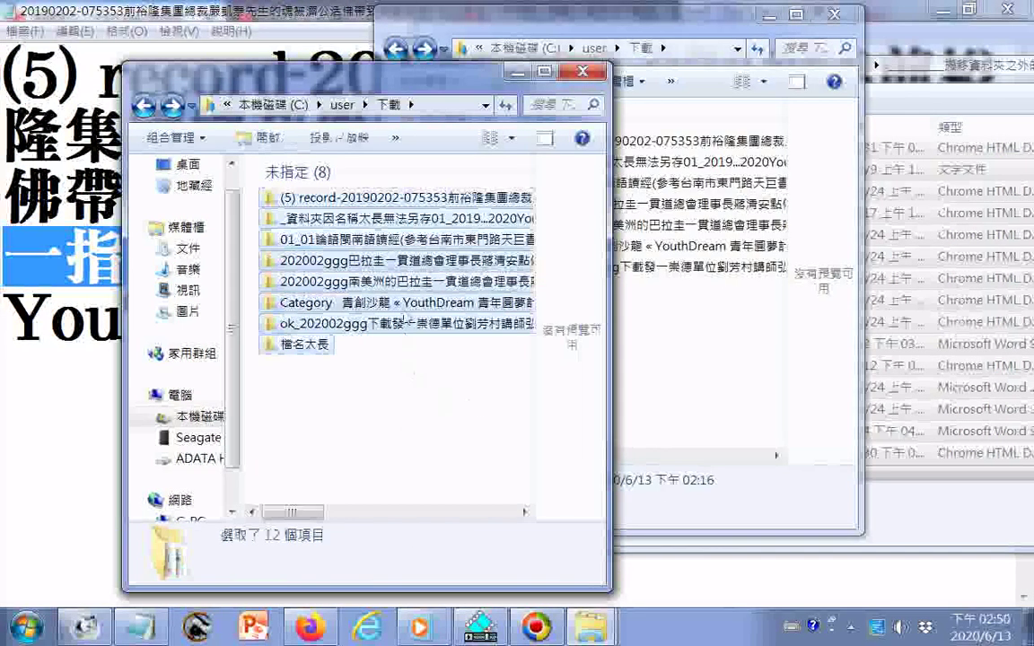
right_click(404, 271)
click(474, 595)
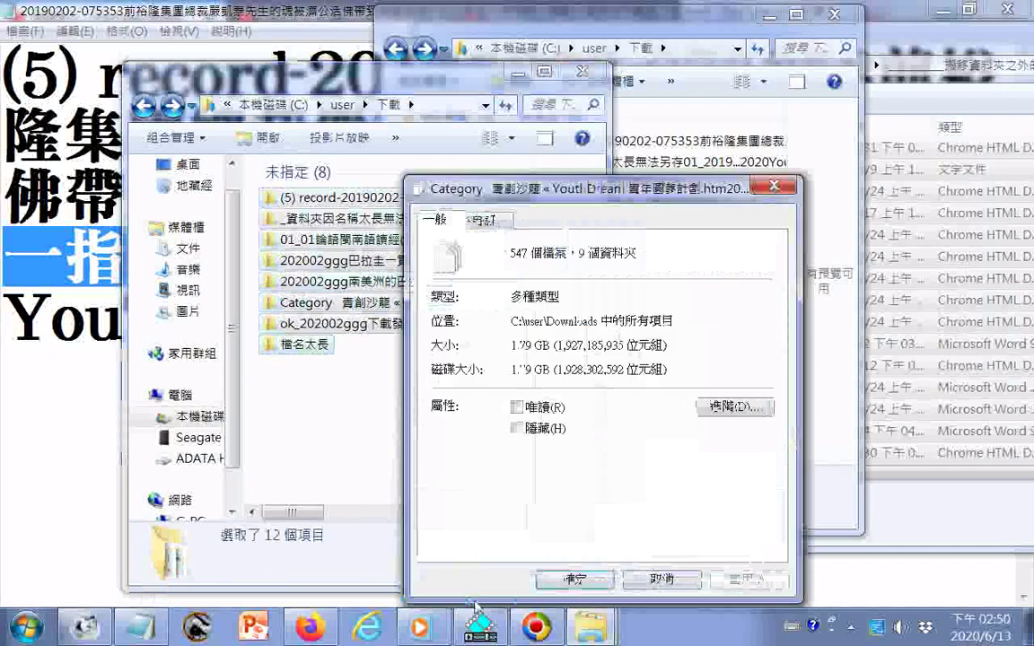
click(775, 187)
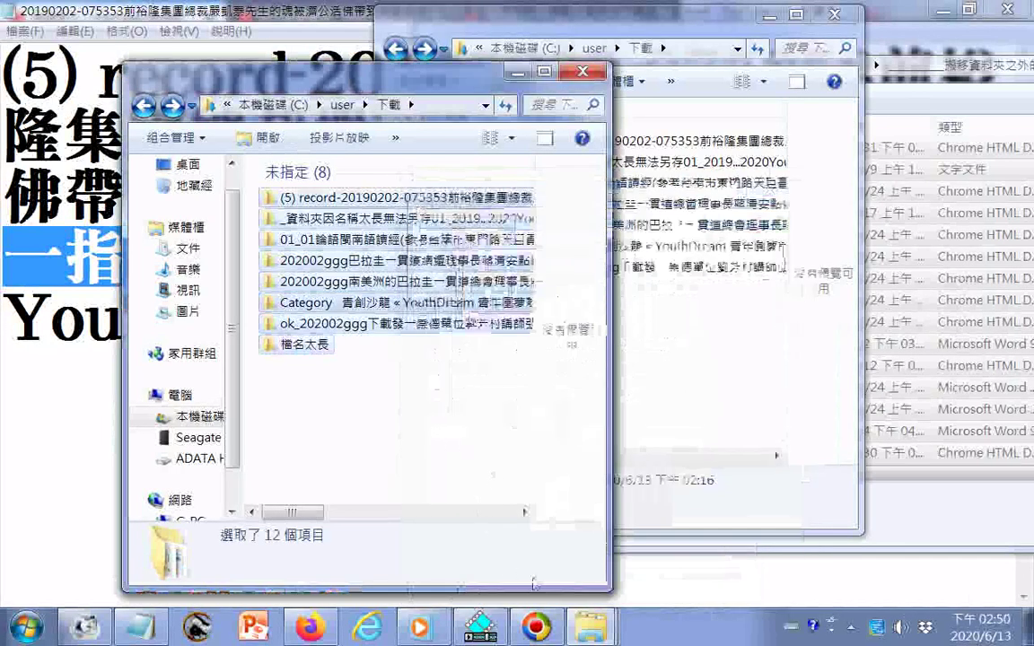
Step: Bring up the 下載 window, open 資源回收筒 from the desktop location and maximize the window
mouse_move(590, 634)
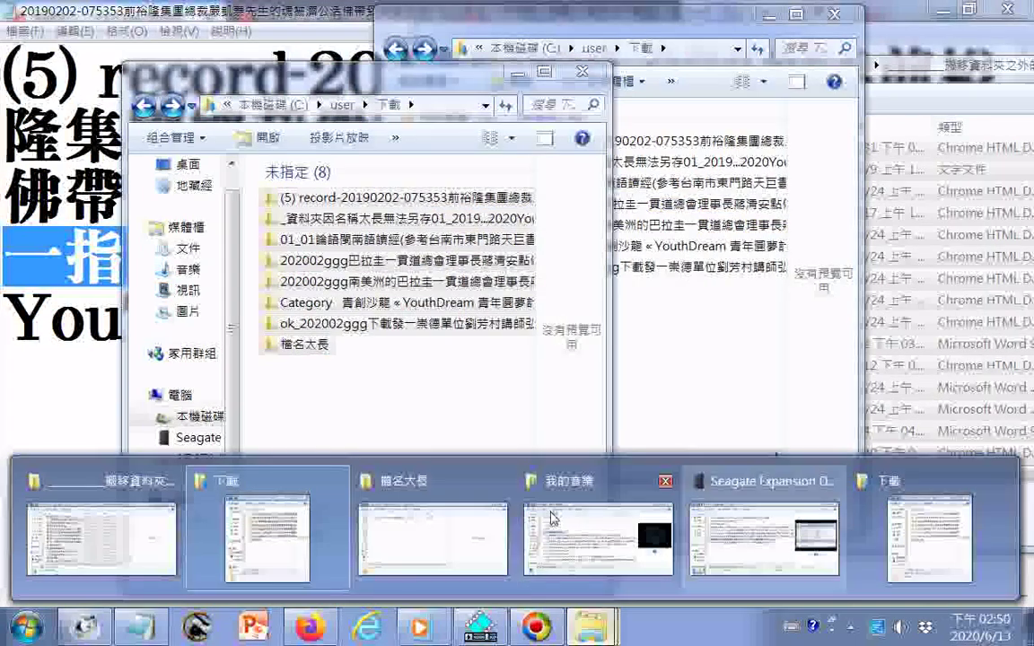
click(258, 543)
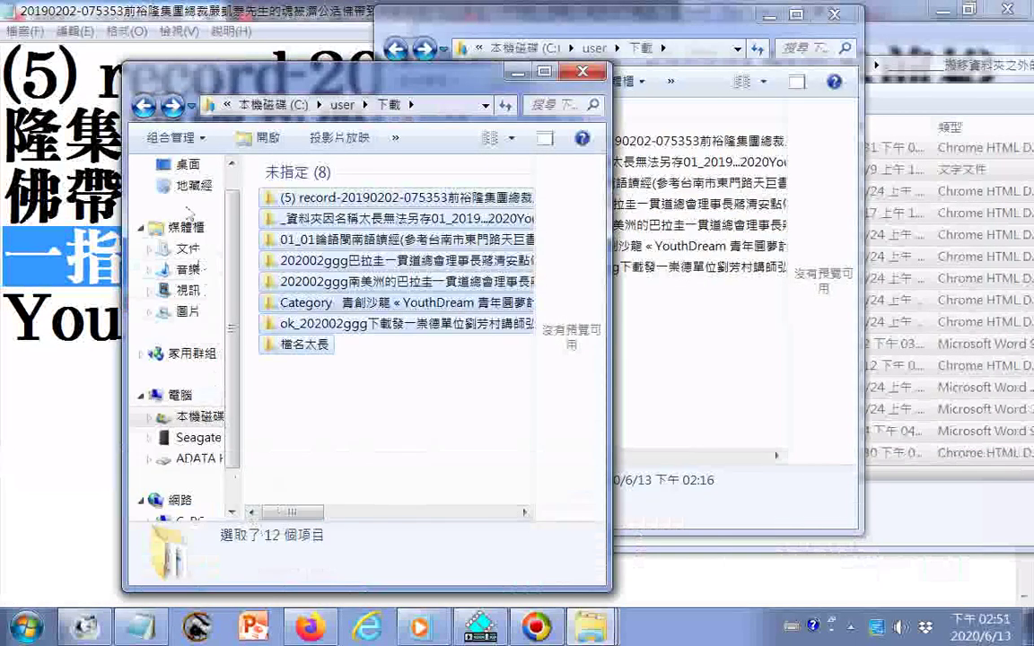
click(186, 164)
double_click(319, 386)
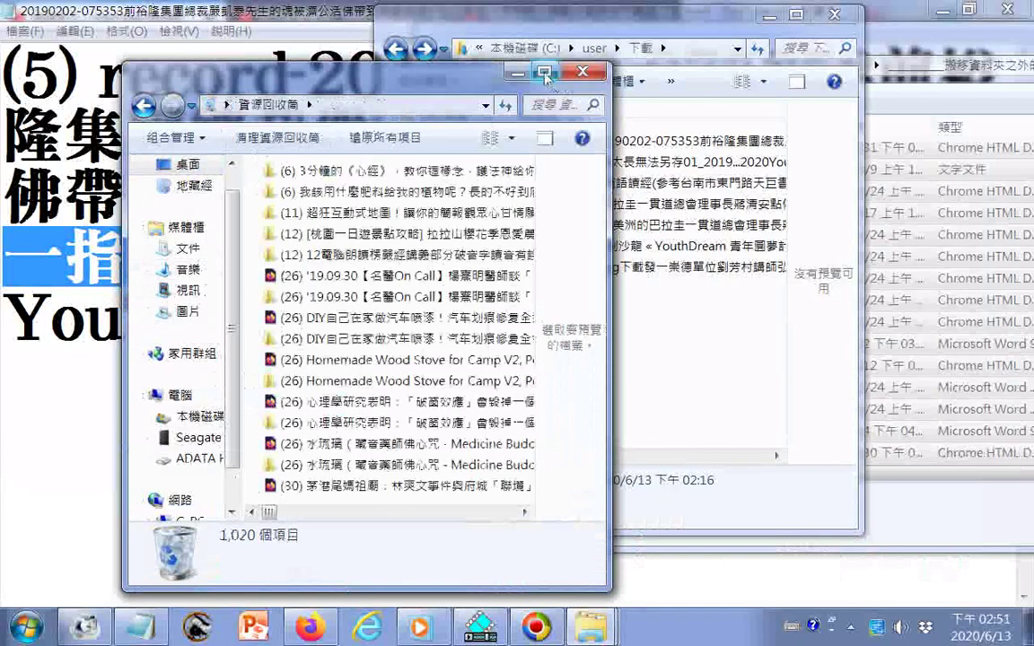
double_click(491, 68)
Step: Look through all the deleted files and folders in 資源回收筒 from the beginning of the list to its end
scroll(453, 284, down, 3)
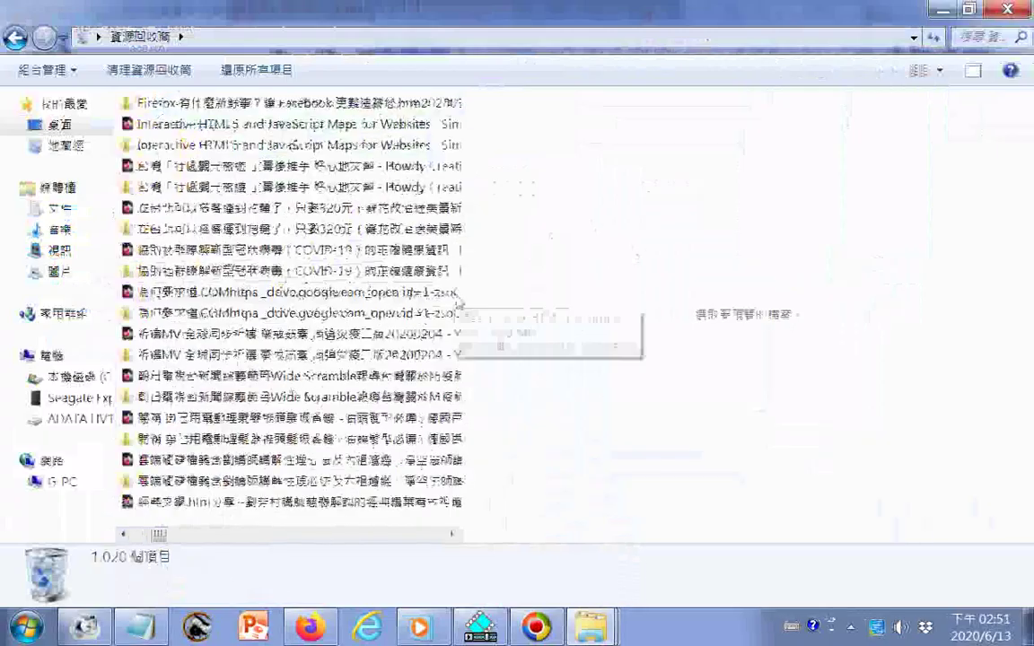
scroll(581, 295, down, 3)
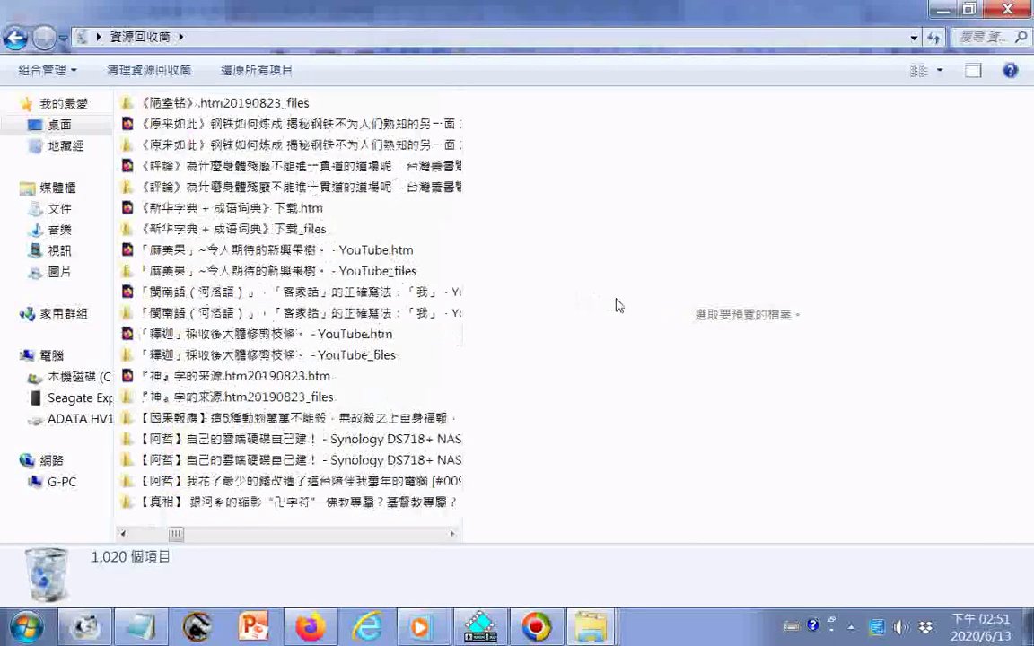
scroll(618, 302, down, 3)
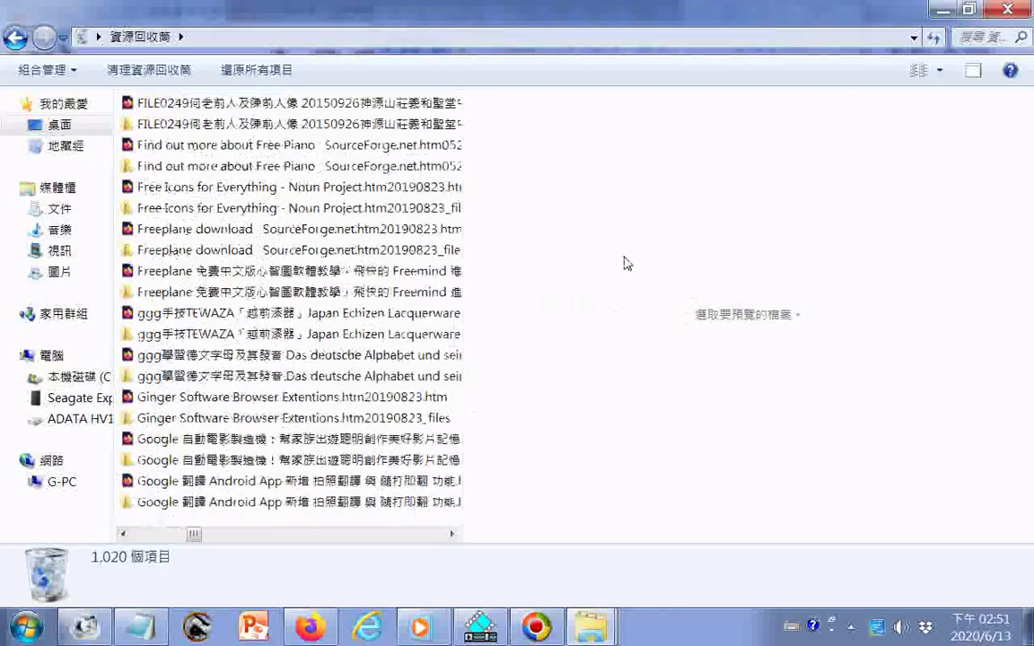
scroll(623, 260, down, 3)
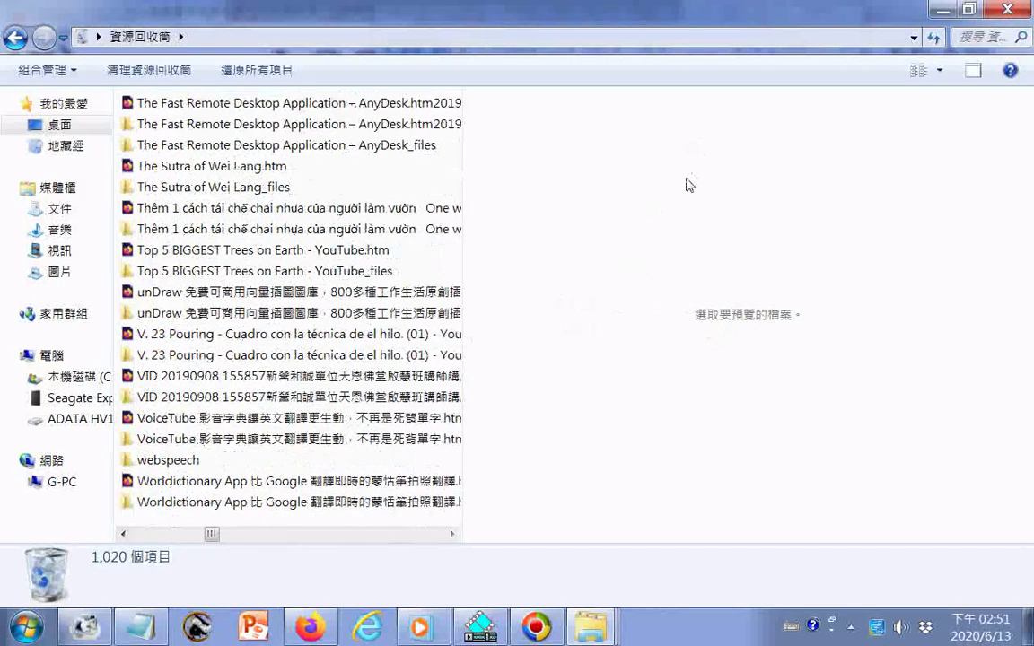
scroll(673, 191, down, 3)
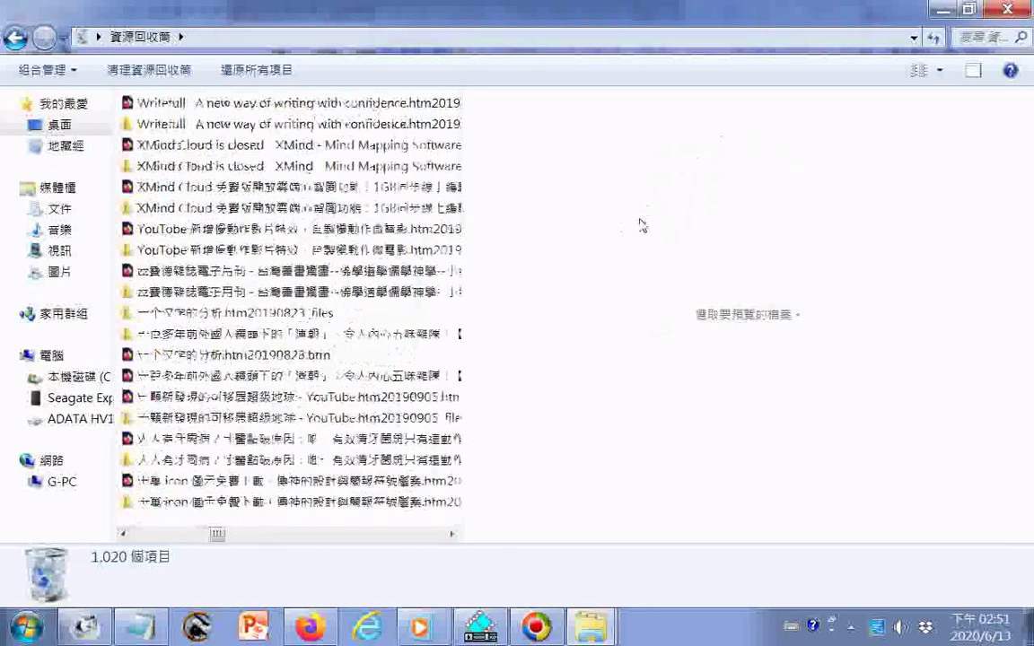
scroll(643, 242, down, 3)
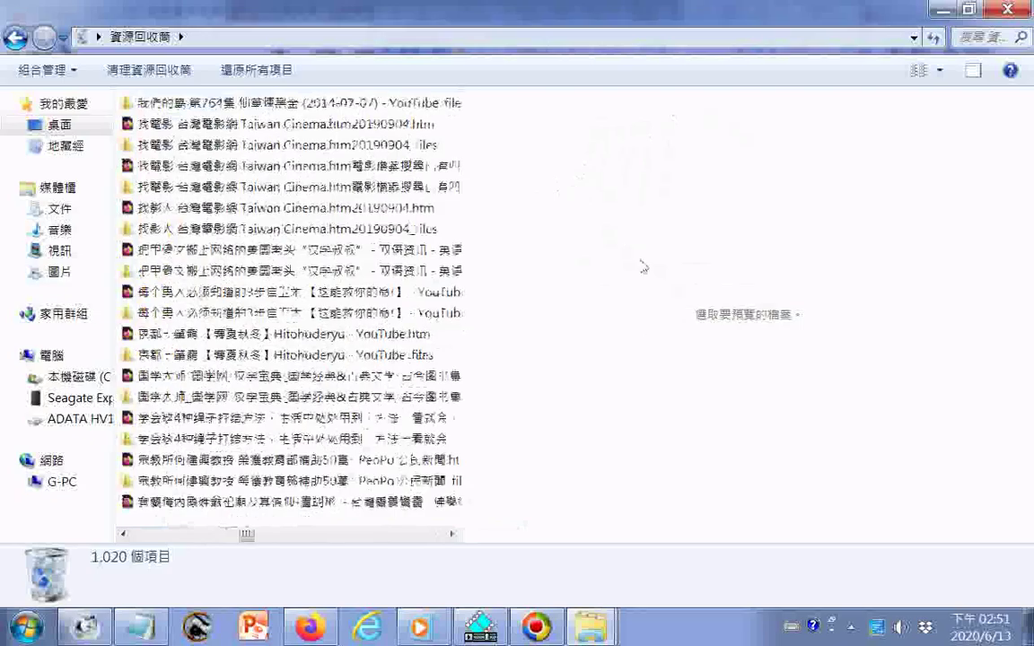
scroll(643, 274, down, 3)
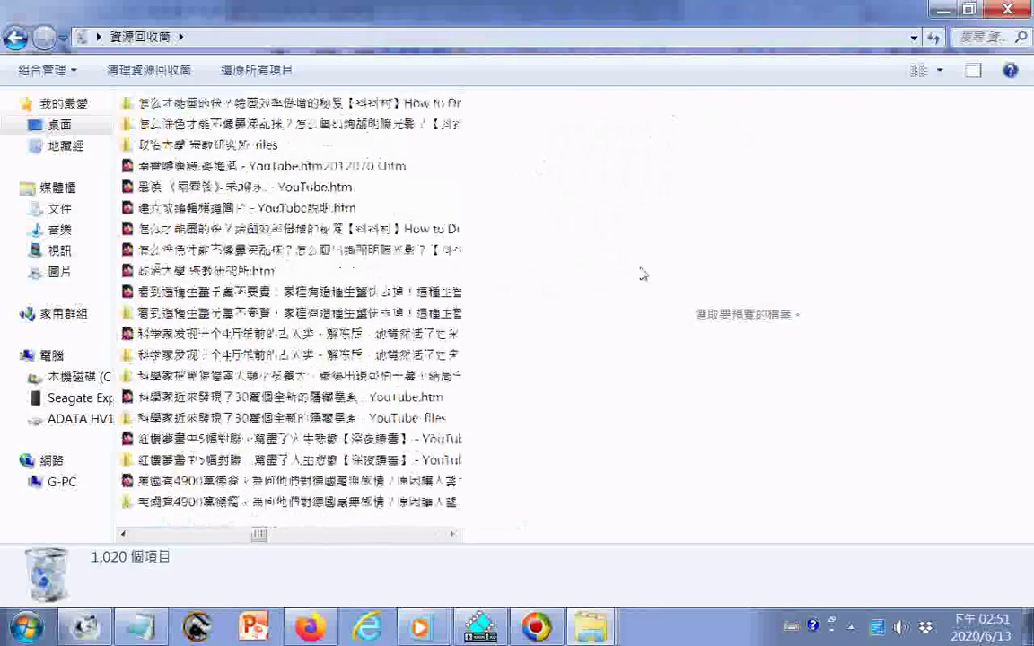
scroll(642, 275, down, 3)
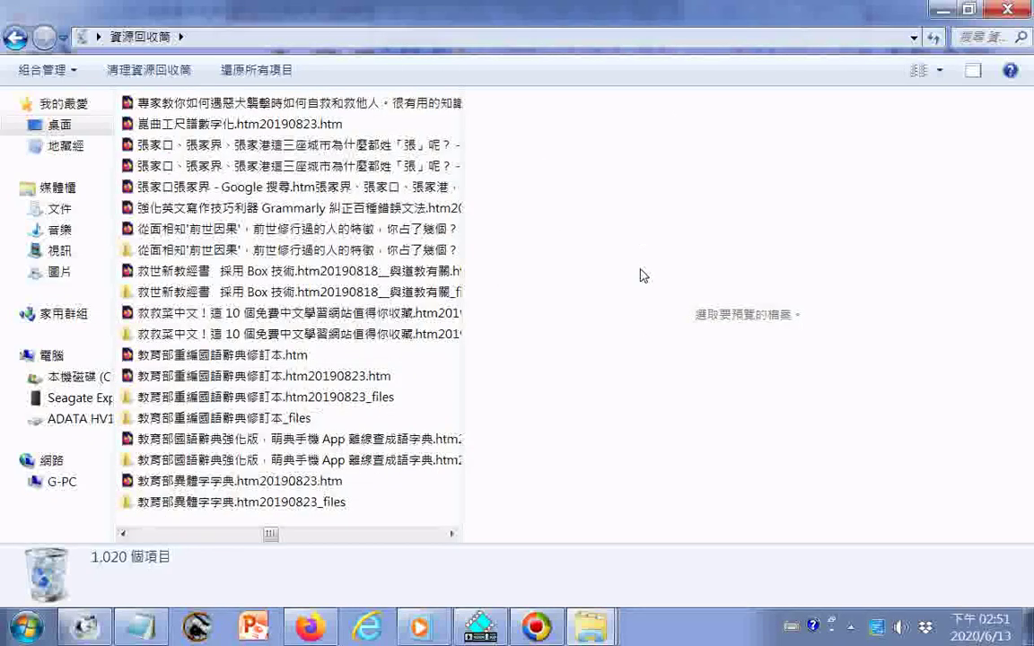
scroll(642, 275, down, 3)
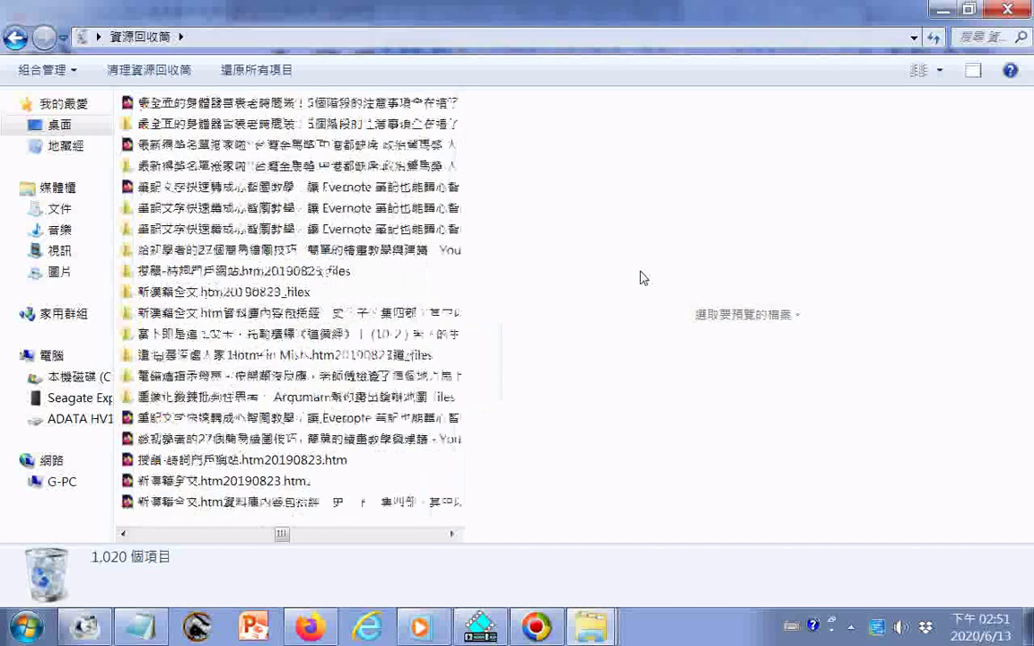
scroll(642, 278, down, 3)
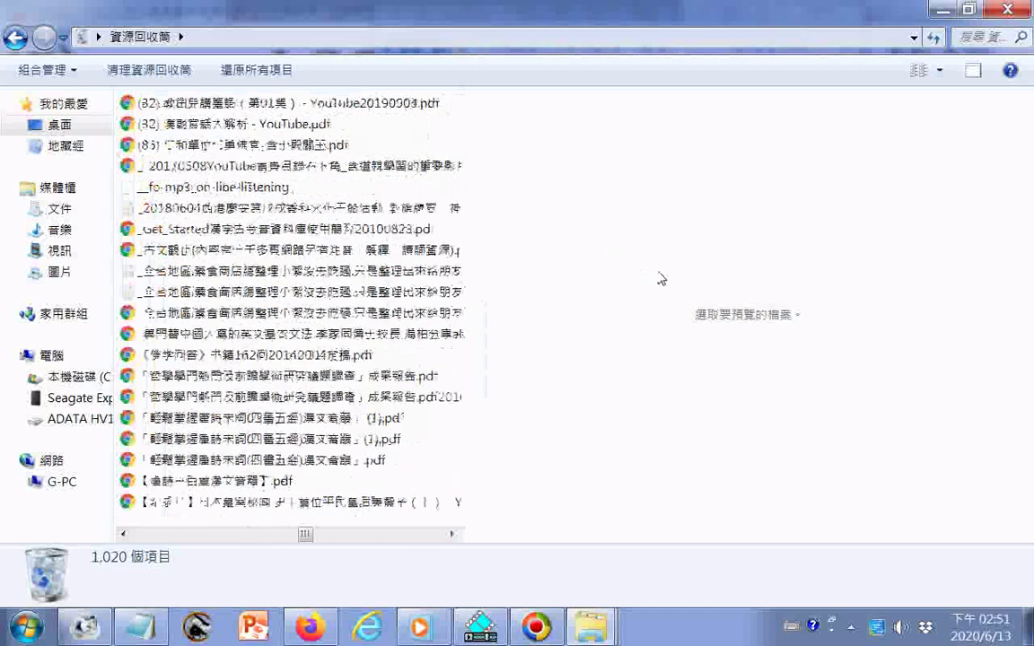
scroll(660, 281, down, 3)
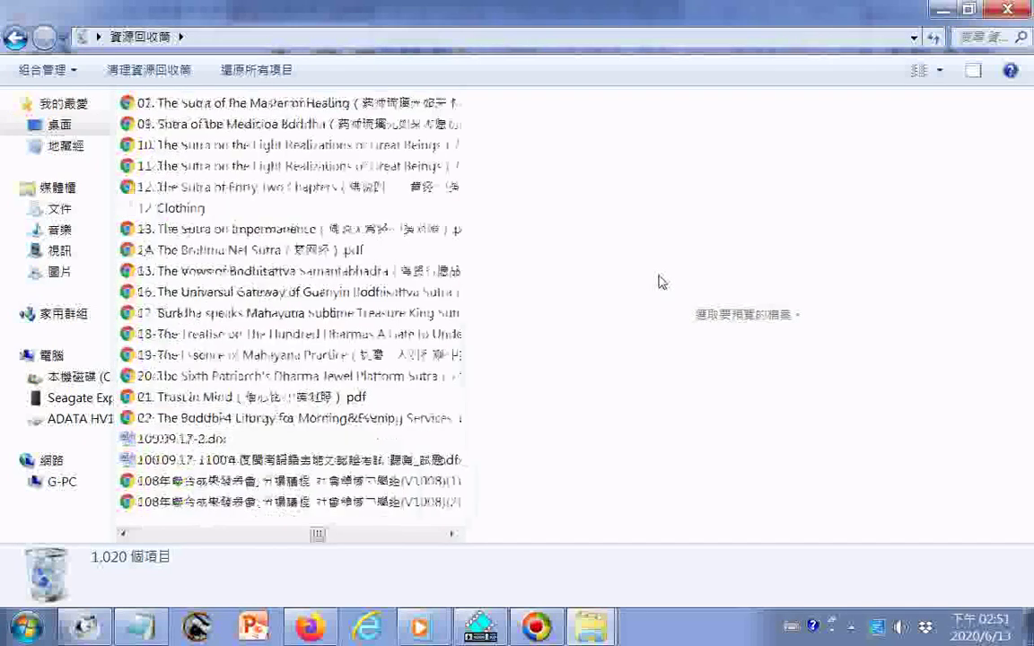
scroll(659, 282, down, 3)
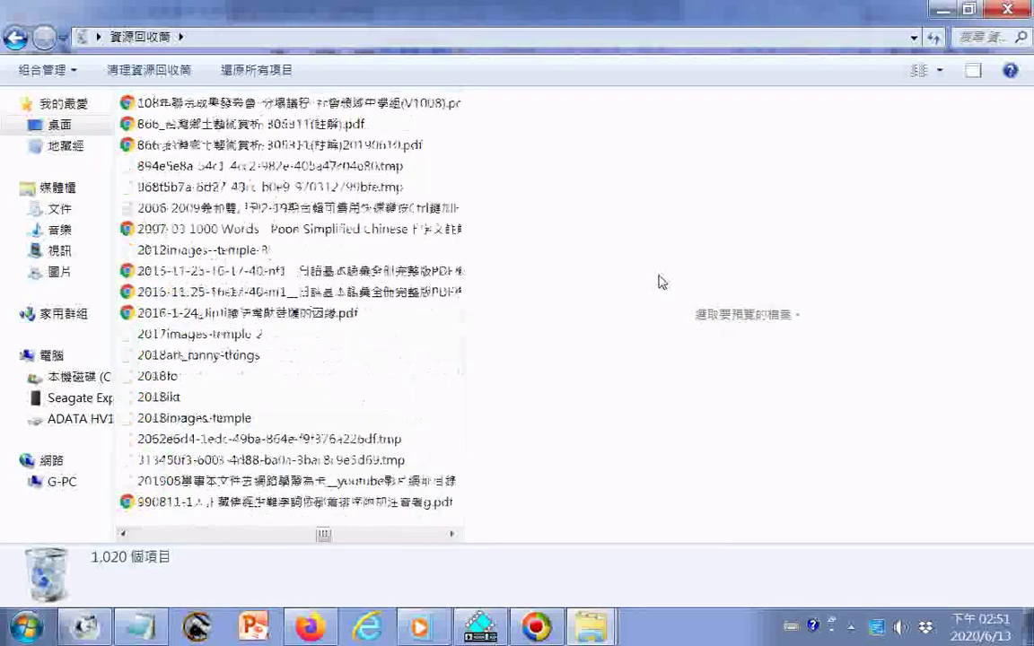
scroll(660, 282, down, 3)
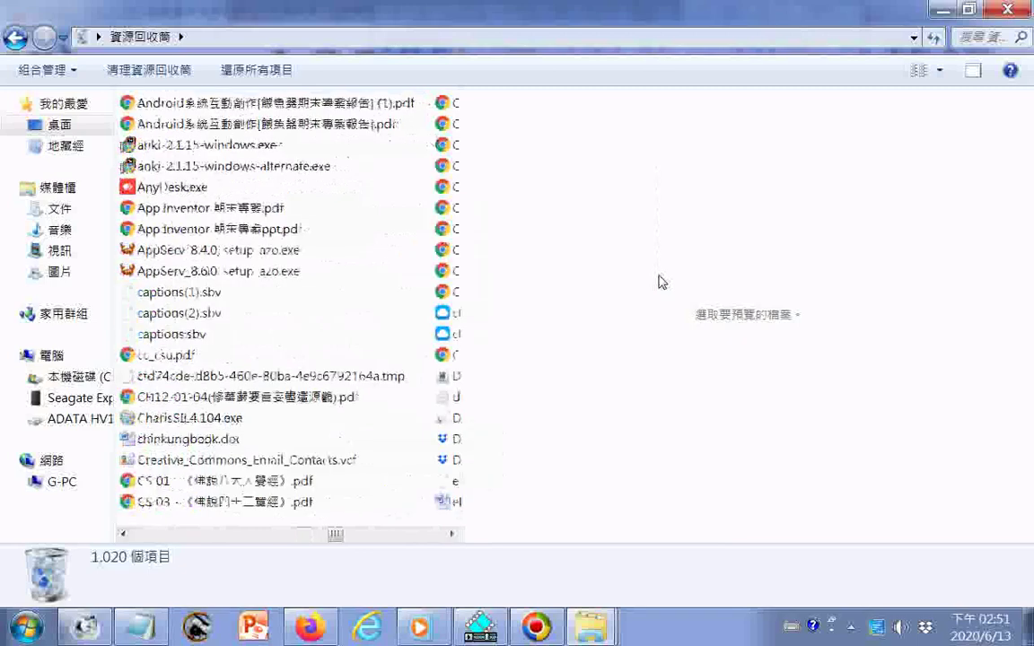
scroll(660, 282, down, 3)
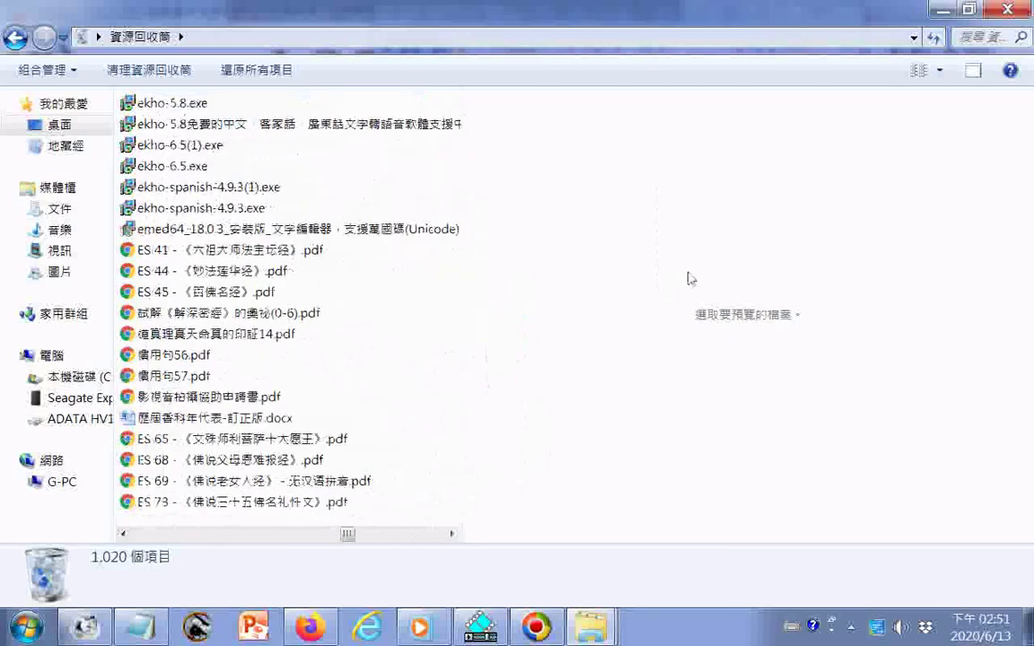
scroll(690, 279, down, 3)
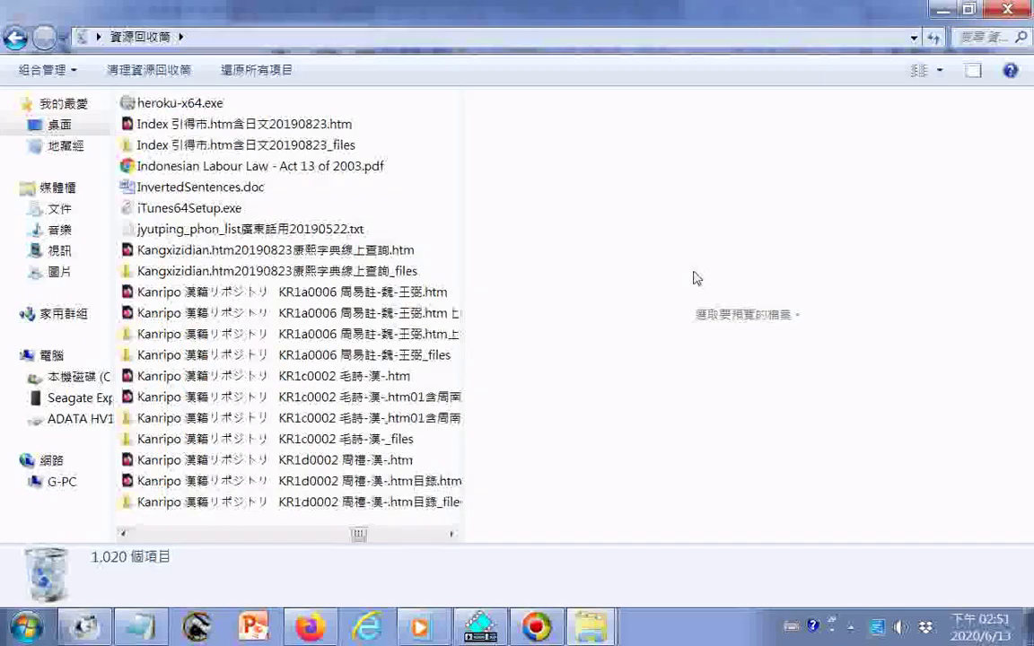
scroll(696, 278, down, 3)
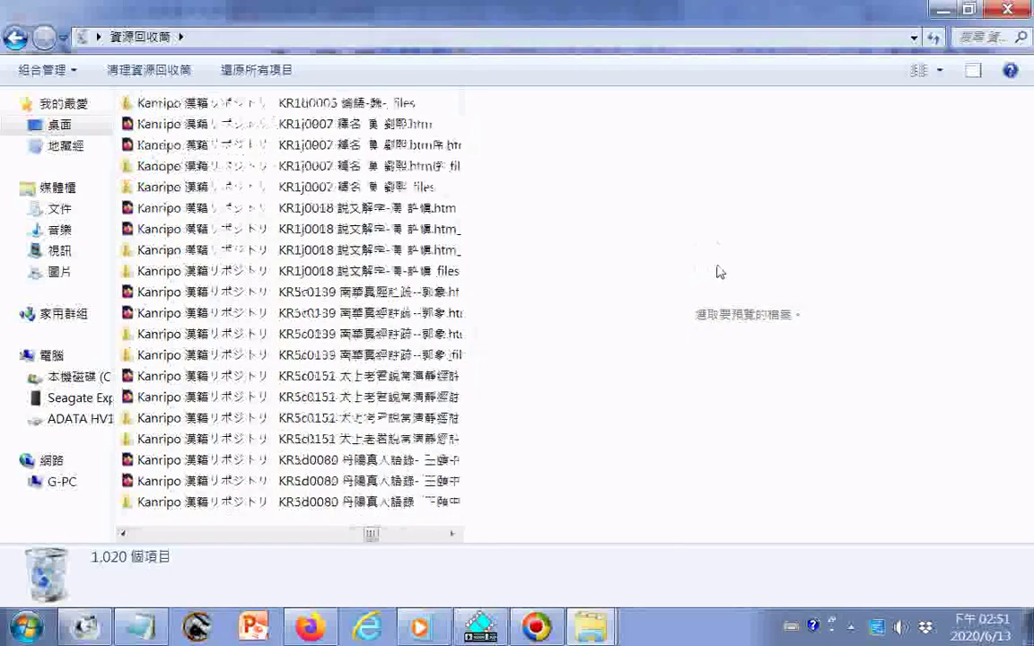
scroll(720, 272, down, 3)
scroll(720, 272, down, 3)
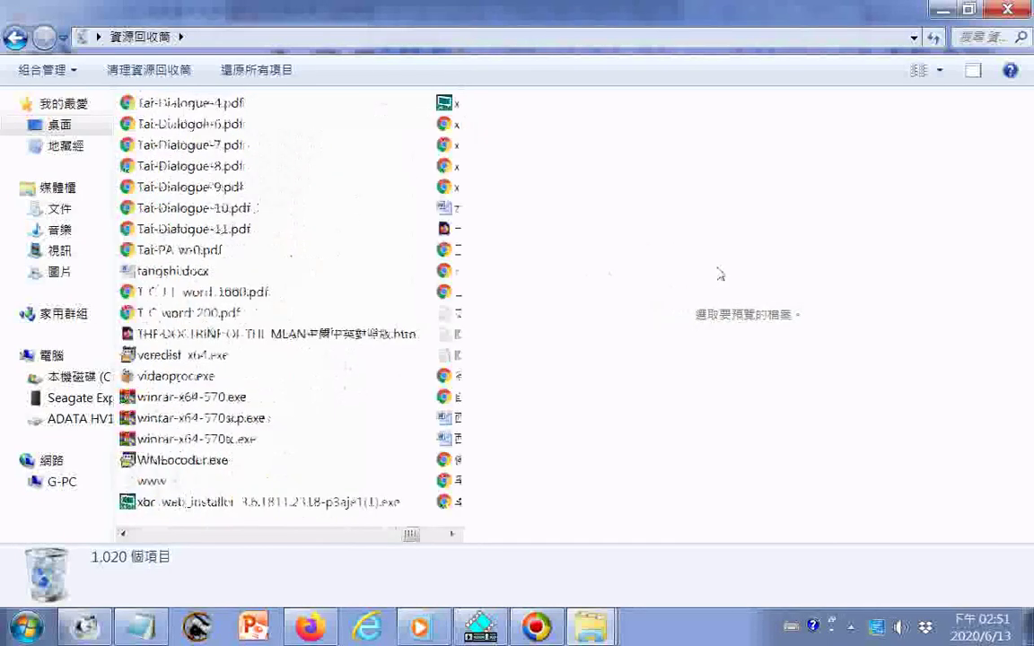
scroll(719, 274, down, 3)
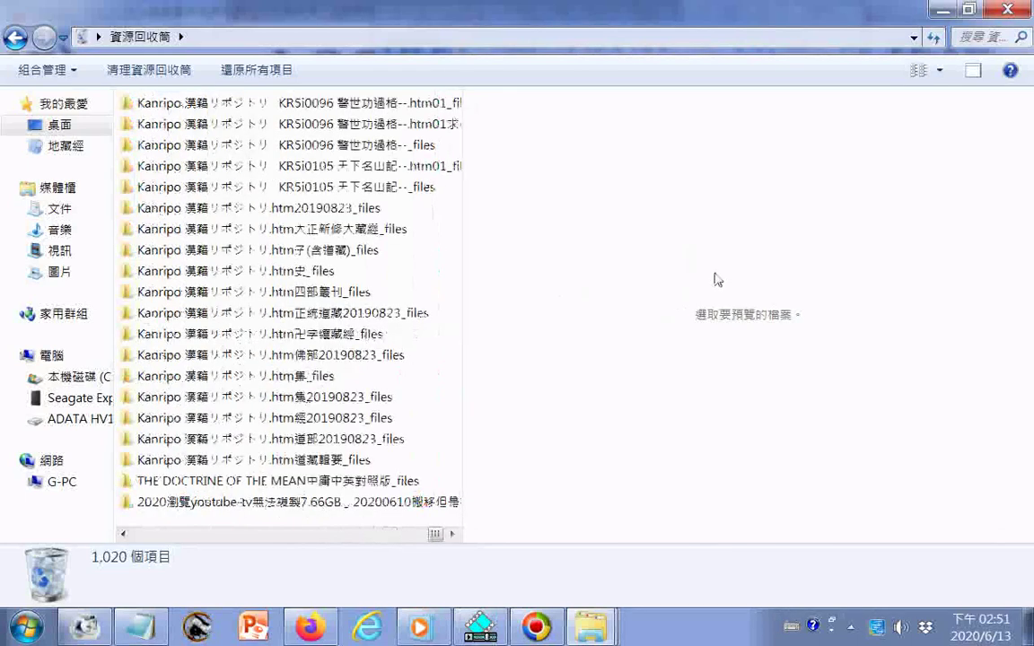
Step: Go back to the deleted items around heroku-x64.exe and check the details of jyutping_phon_list廣東話用20190522.txt
scroll(556, 314, up, 6)
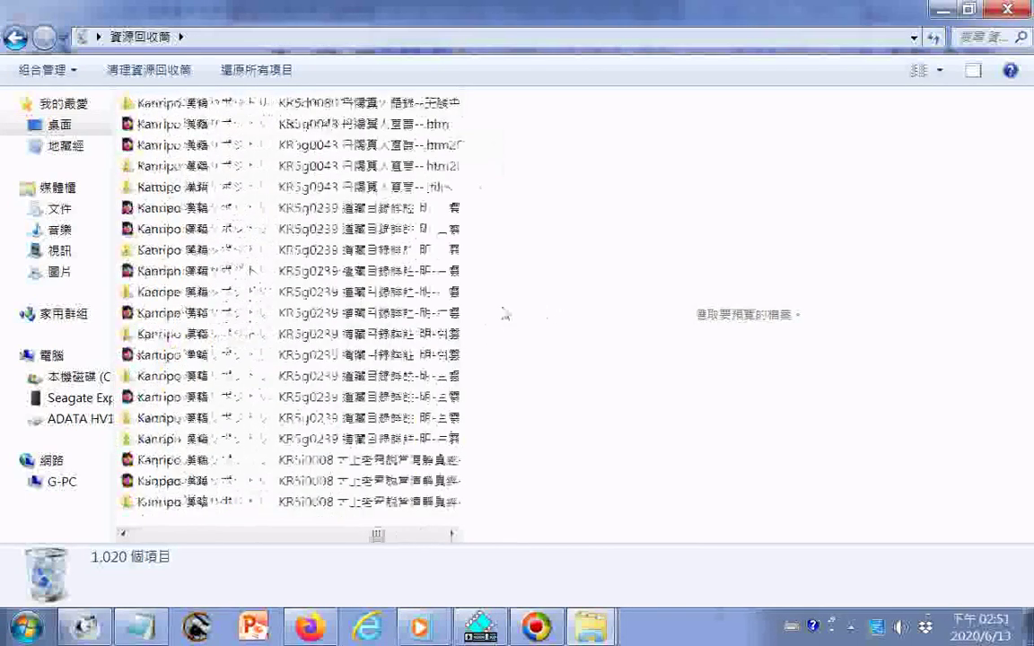
scroll(505, 313, up, 4)
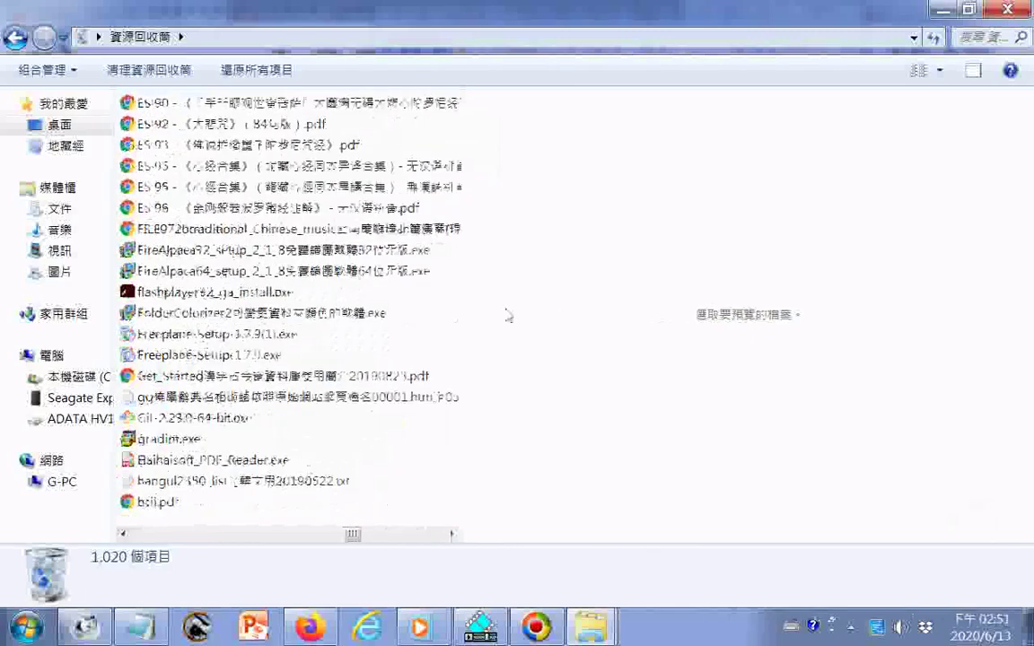
scroll(678, 270, down, 1)
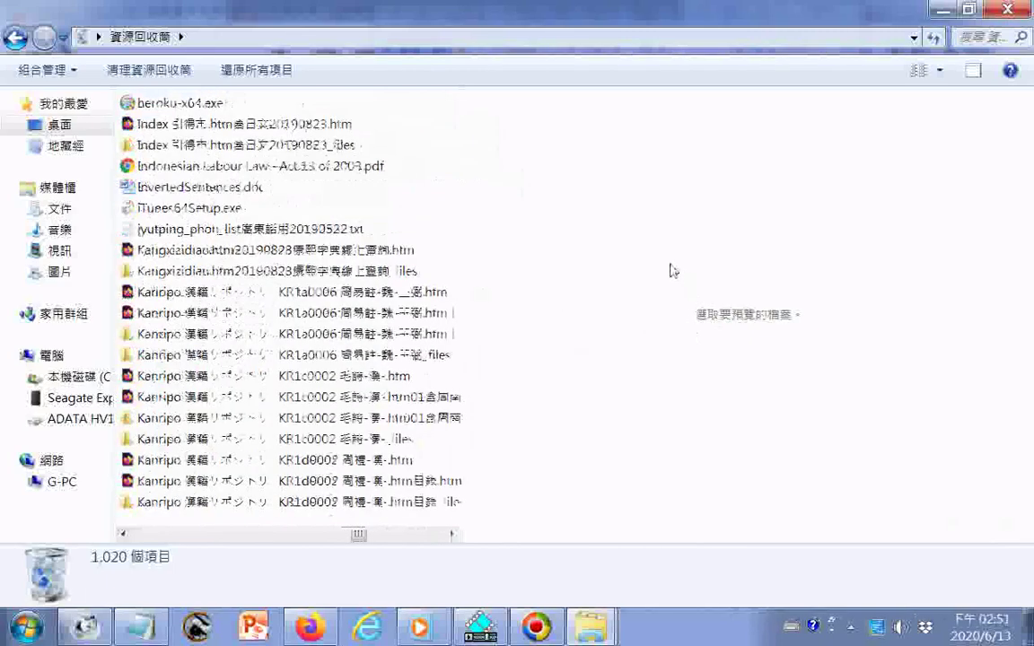
scroll(673, 270, up, 1)
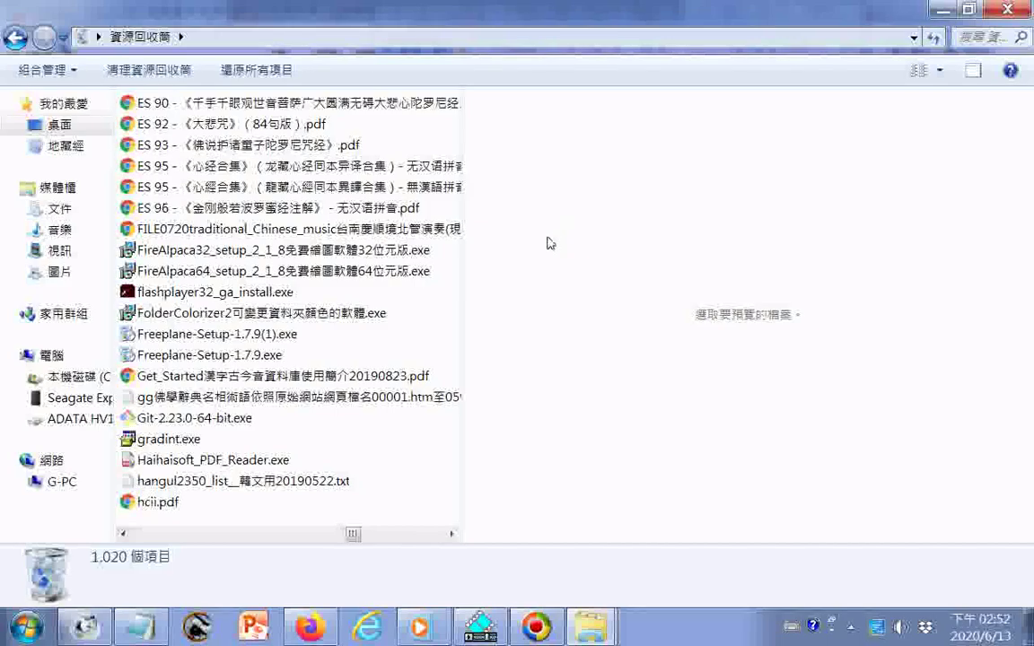
scroll(478, 238, down, 1)
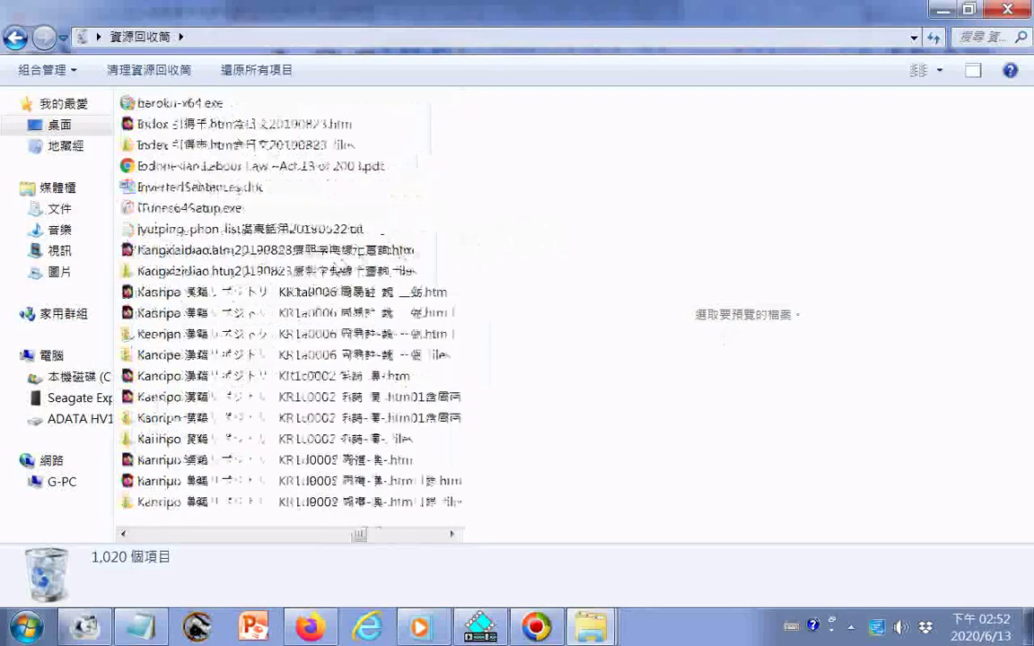
click(188, 232)
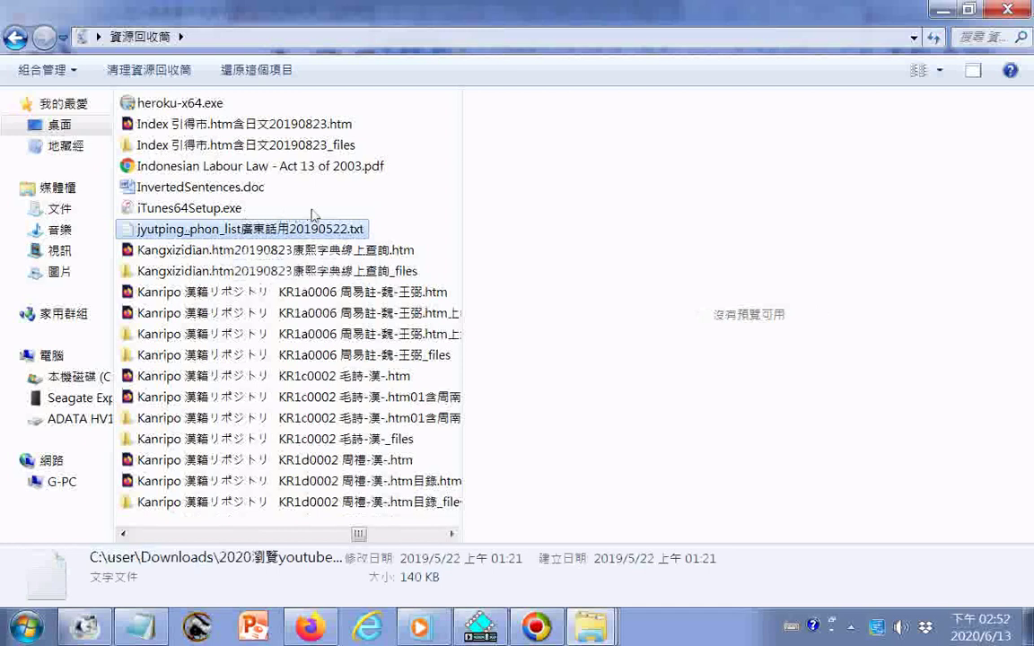
scroll(313, 216, down, 12)
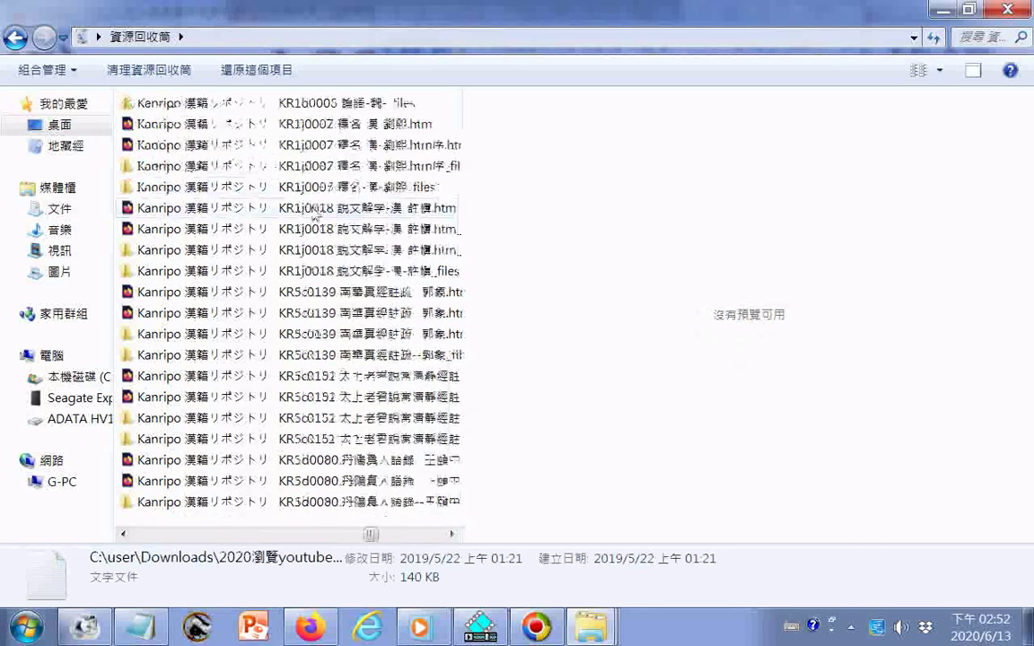
scroll(313, 215, up, 12)
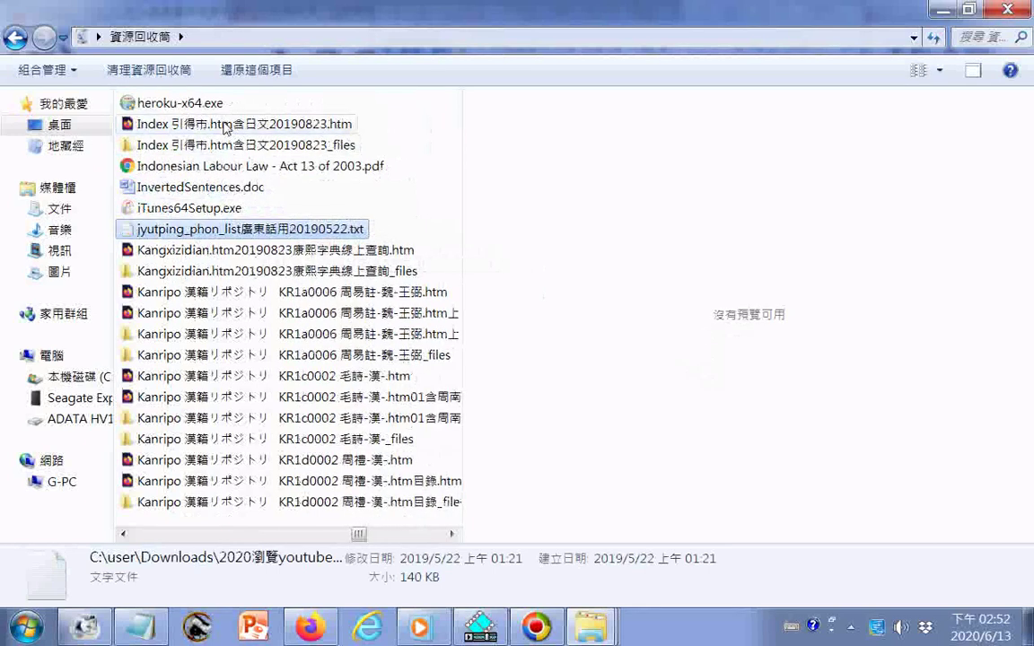
Step: Launch Balabolka and restore the deleted items from Index 引得市.htm含日文20190823.htm through Kanripo 漢籍リポジトリ.htm道藏輯要.htm
click(224, 128)
scroll(301, 208, down, 3)
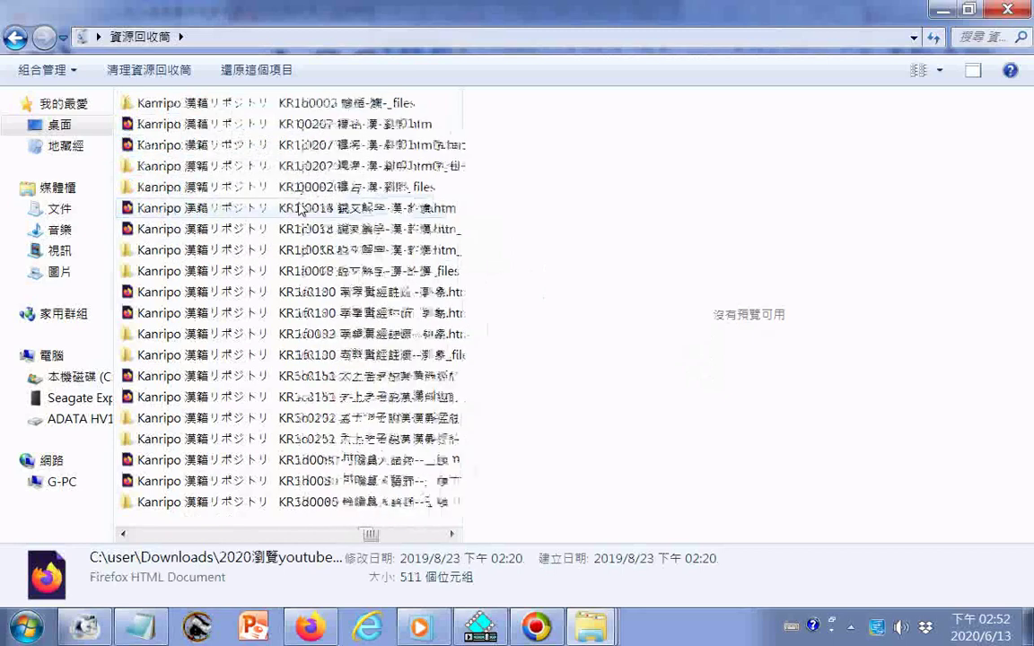
scroll(300, 209, down, 3)
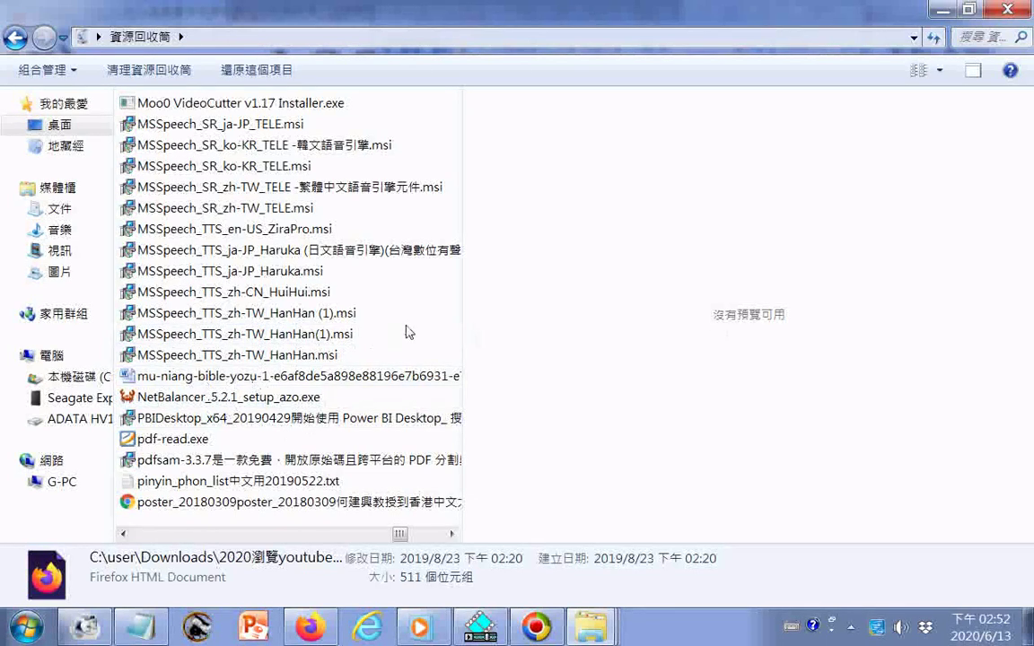
scroll(406, 330, up, 7)
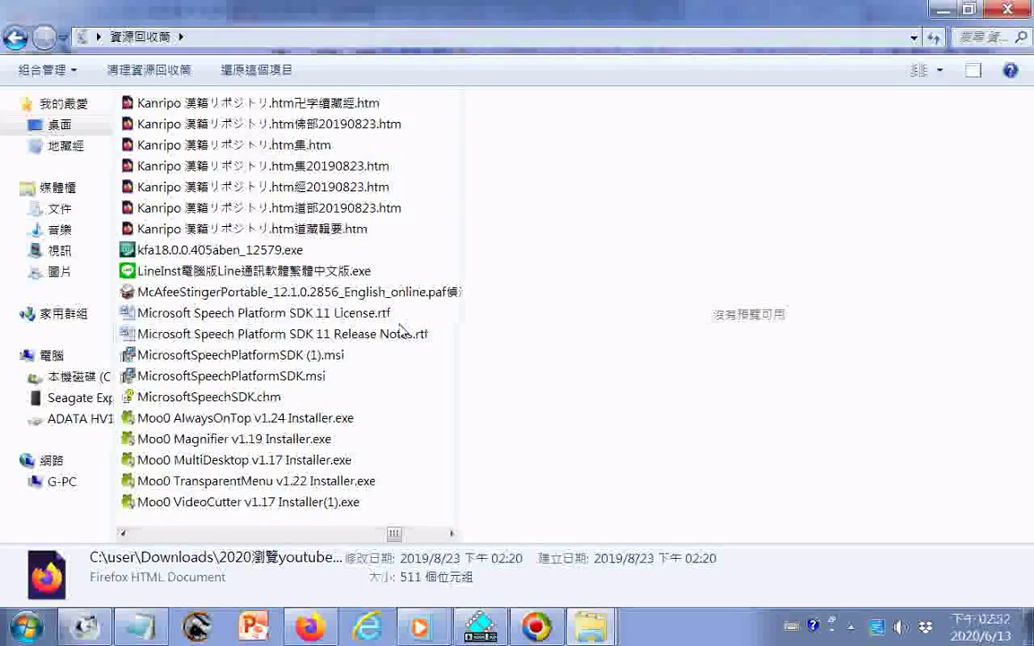
click(27, 627)
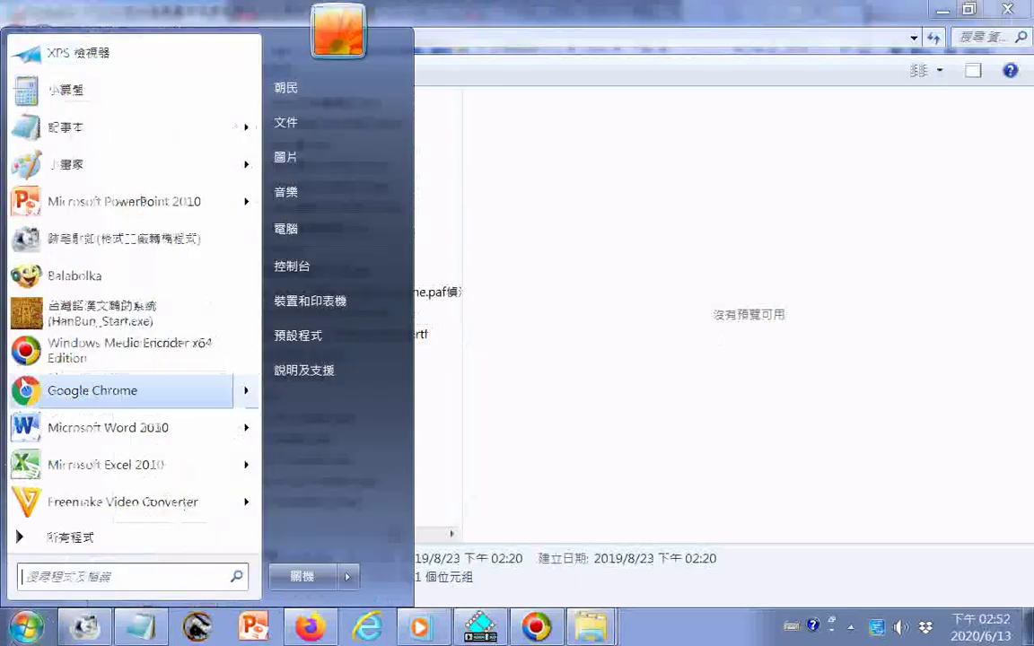
click(50, 281)
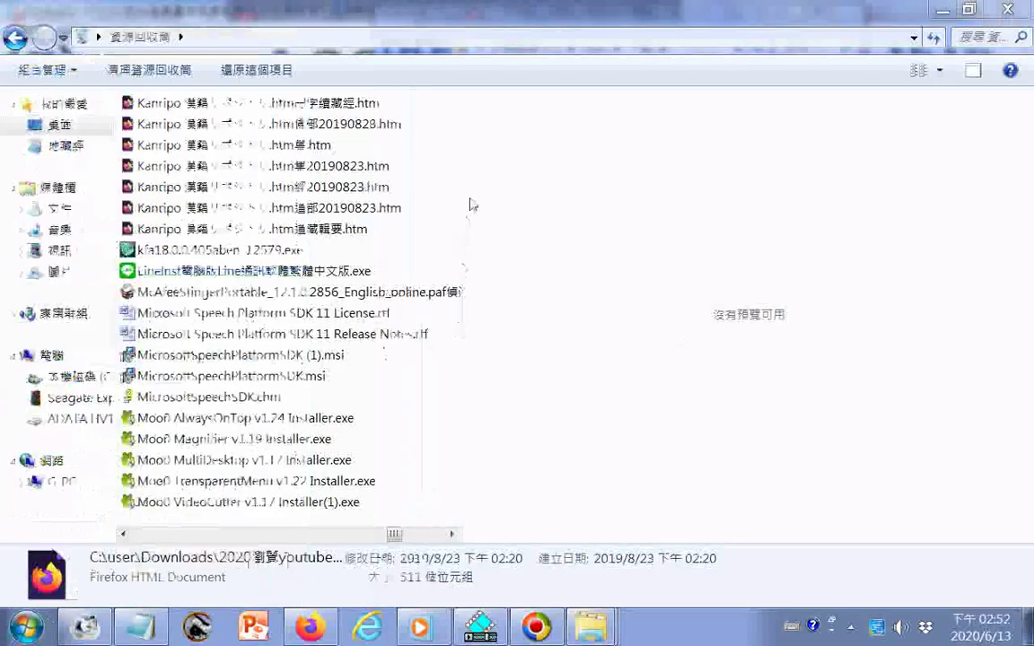
shift+click(242, 229)
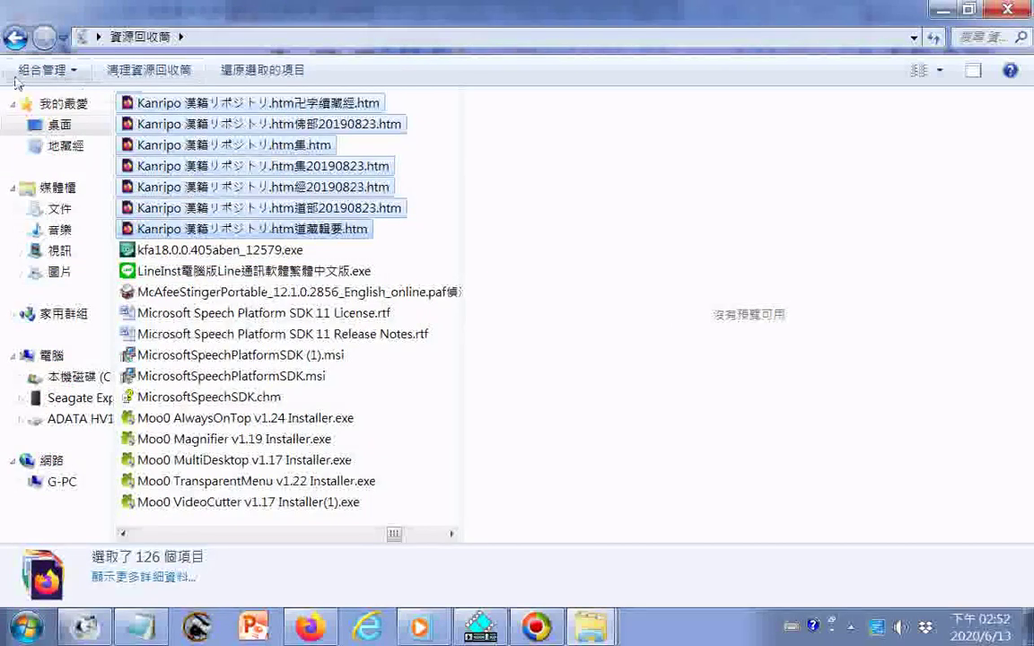
right_click(195, 144)
right_click(190, 147)
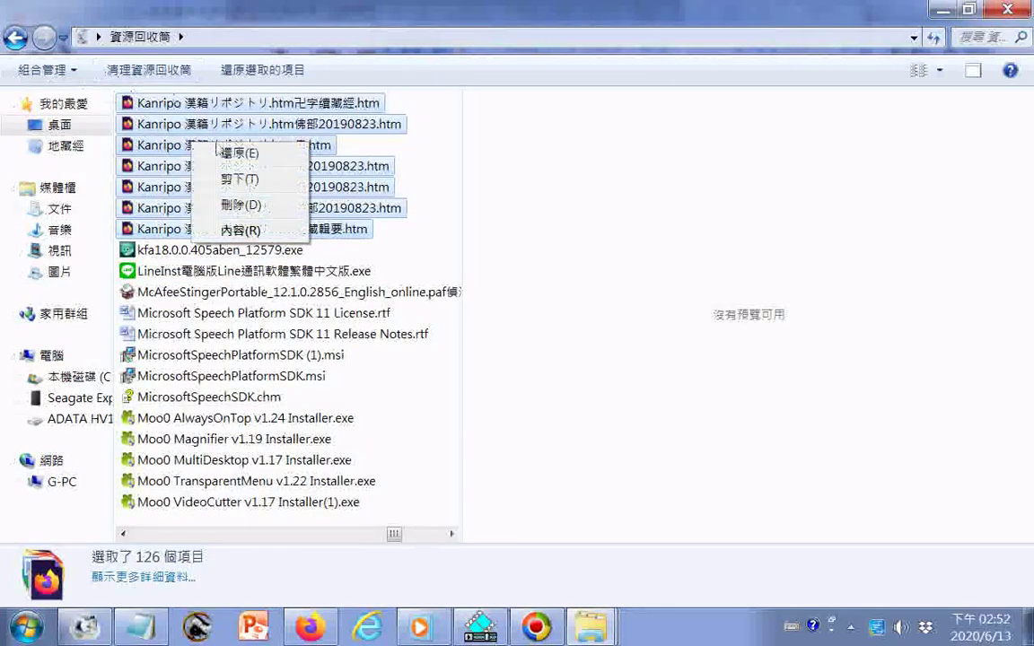
click(239, 152)
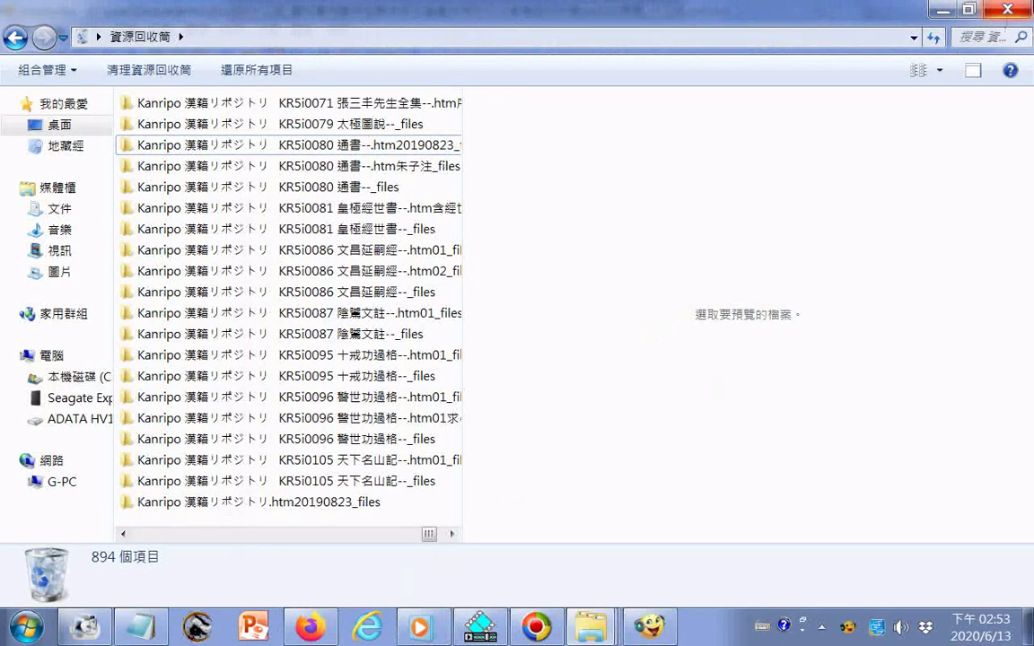
Step: Bring up the 下載 window and check the contents of the folders 檔名太長 and _資料夾因名稱太長無法另存01
mouse_move(590, 639)
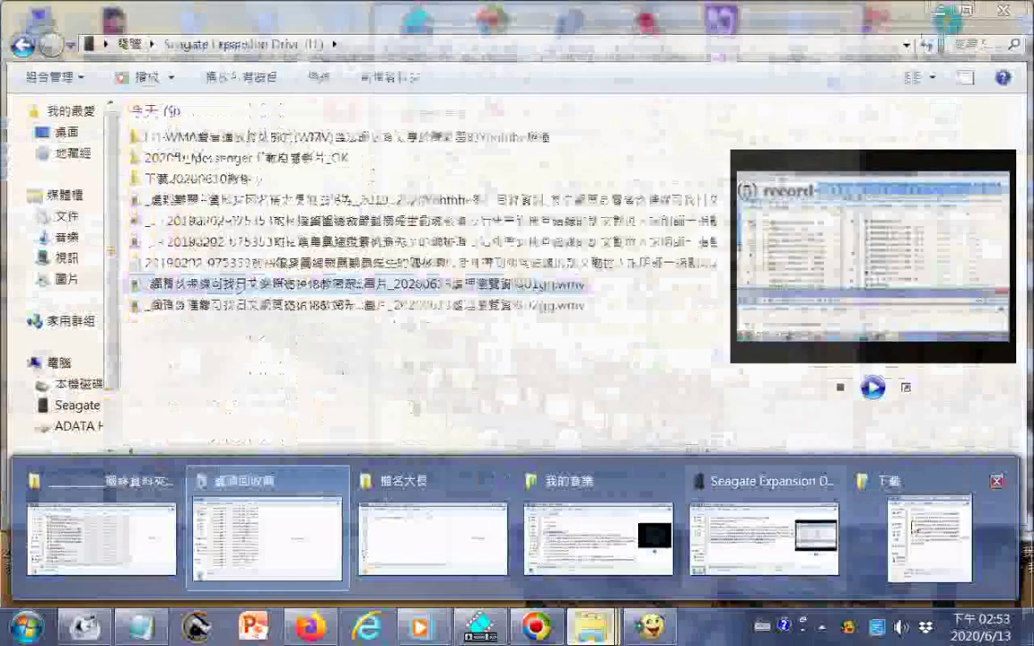
click(929, 536)
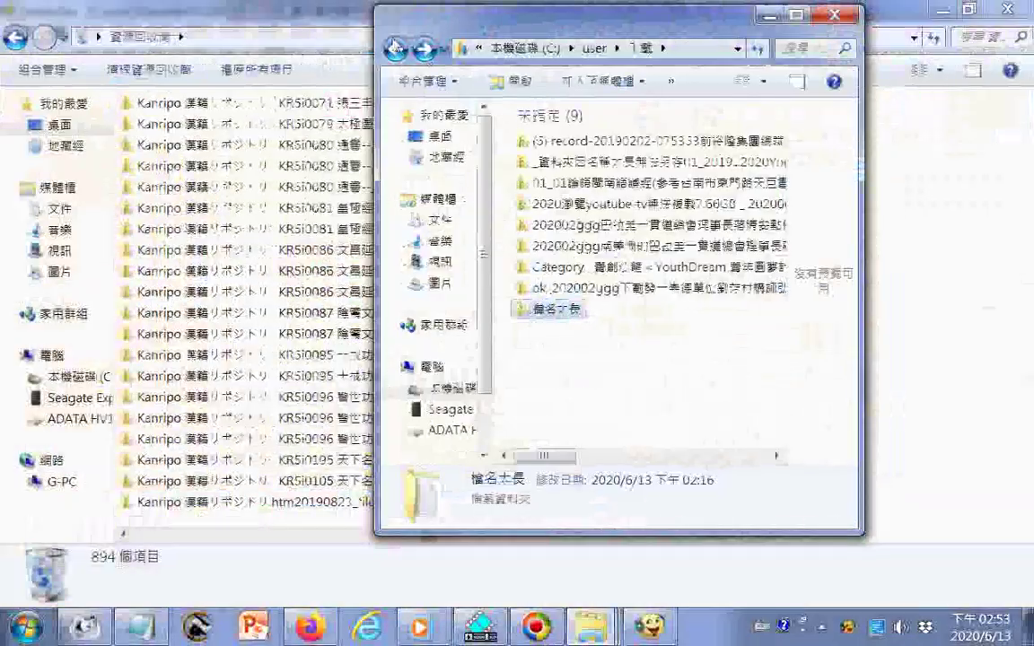
scroll(681, 289, down, 3)
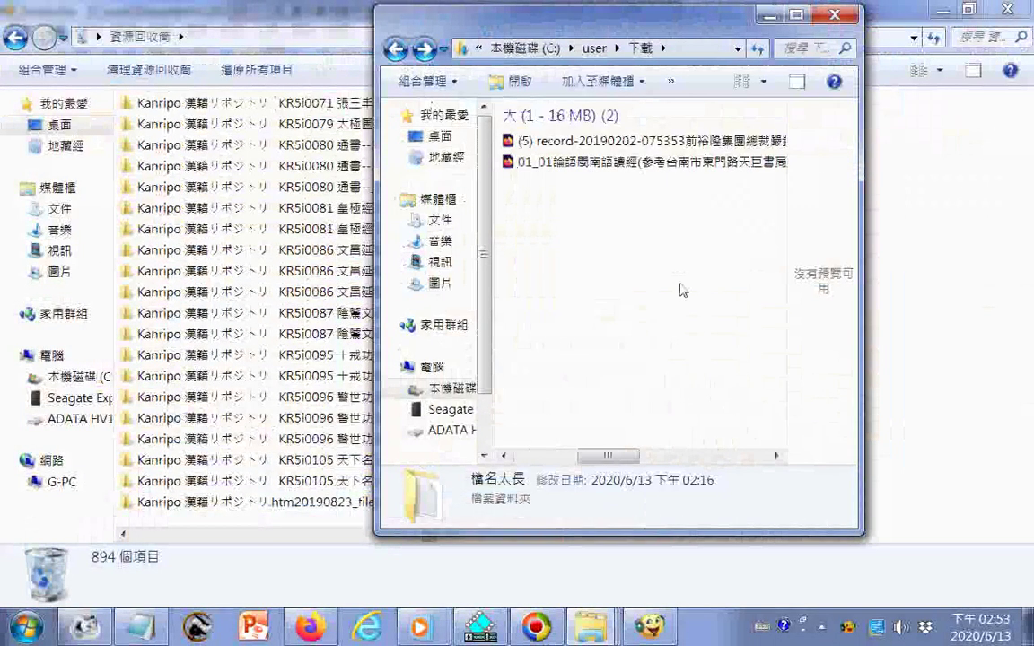
scroll(682, 296, down, 3)
scroll(681, 297, up, 6)
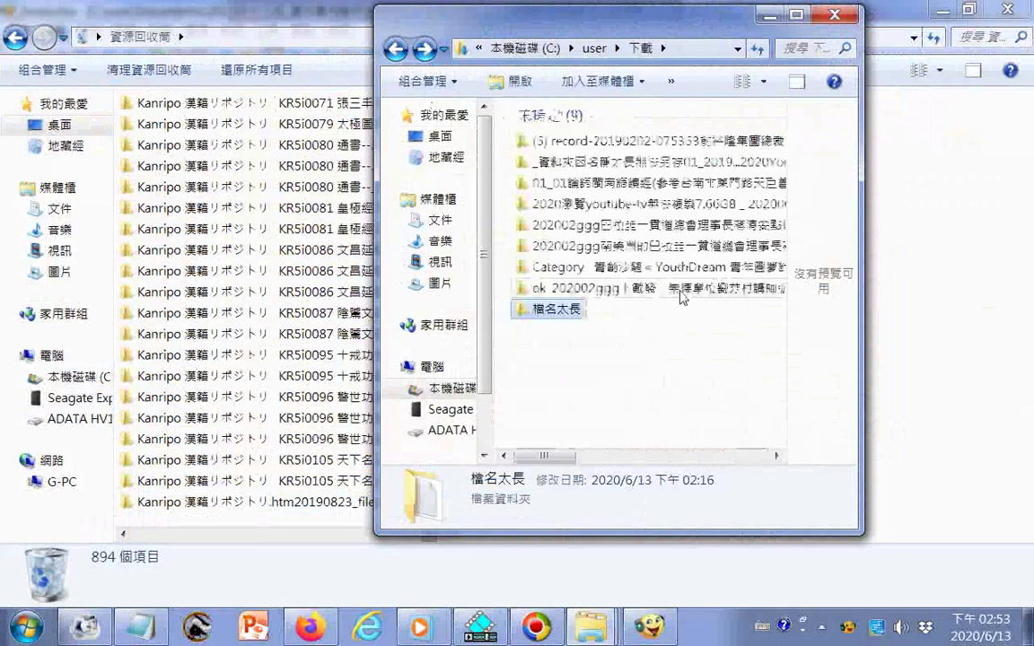
double_click(547, 309)
key(BackSpace)
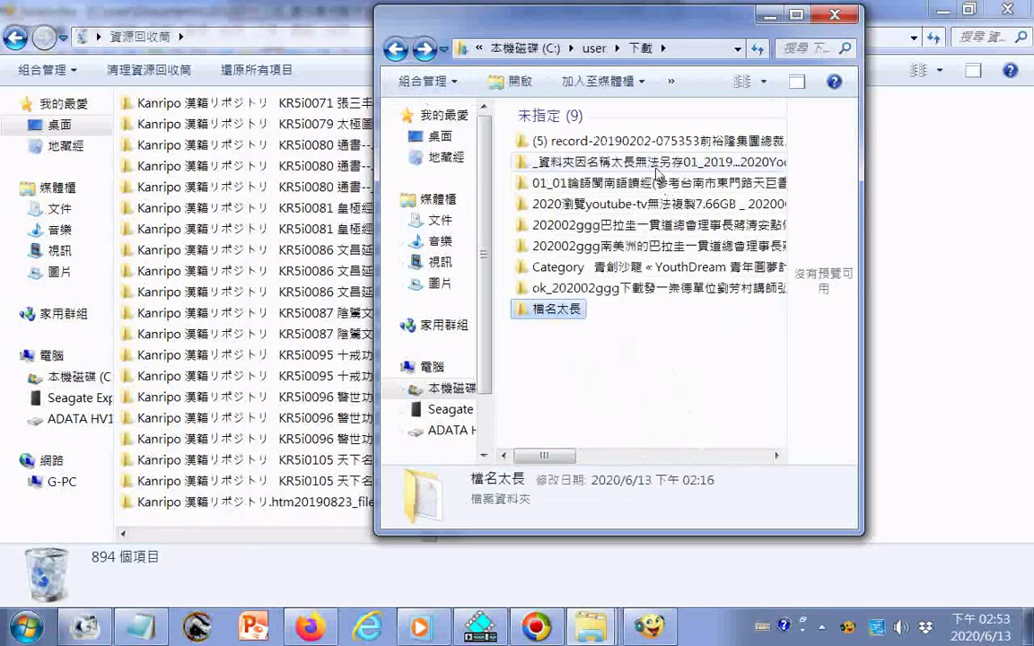
double_click(657, 163)
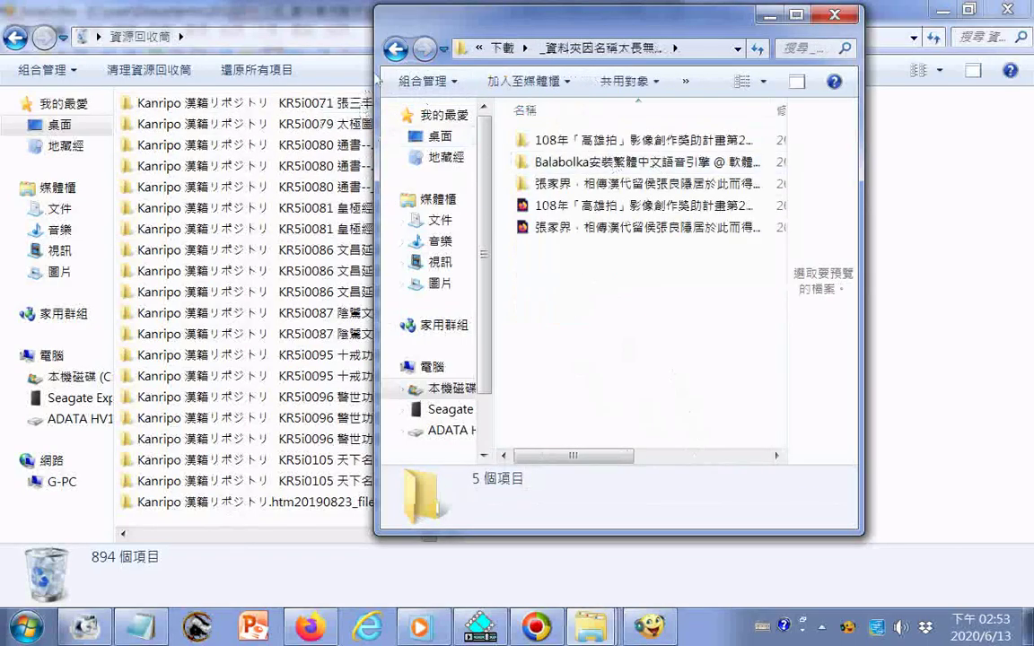
key(BackSpace)
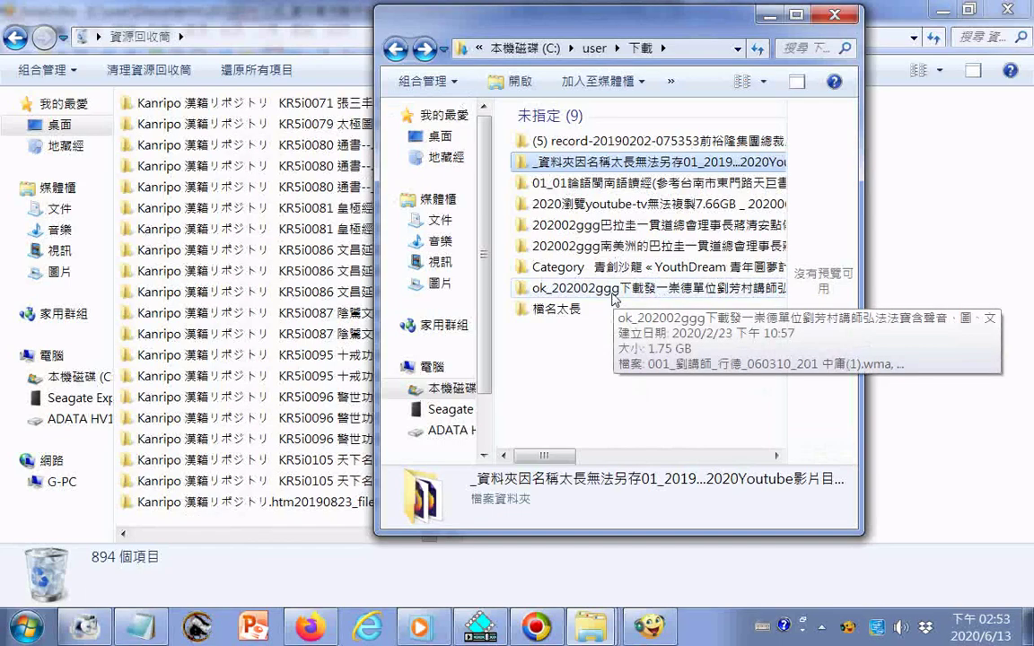
Step: Open the 2020瀏覽youtube-tv無法複製7.66GB folder in 下載 and go into its subfolder _還有十多個資料夾因名稱太長無法另存
click(675, 206)
double_click(675, 206)
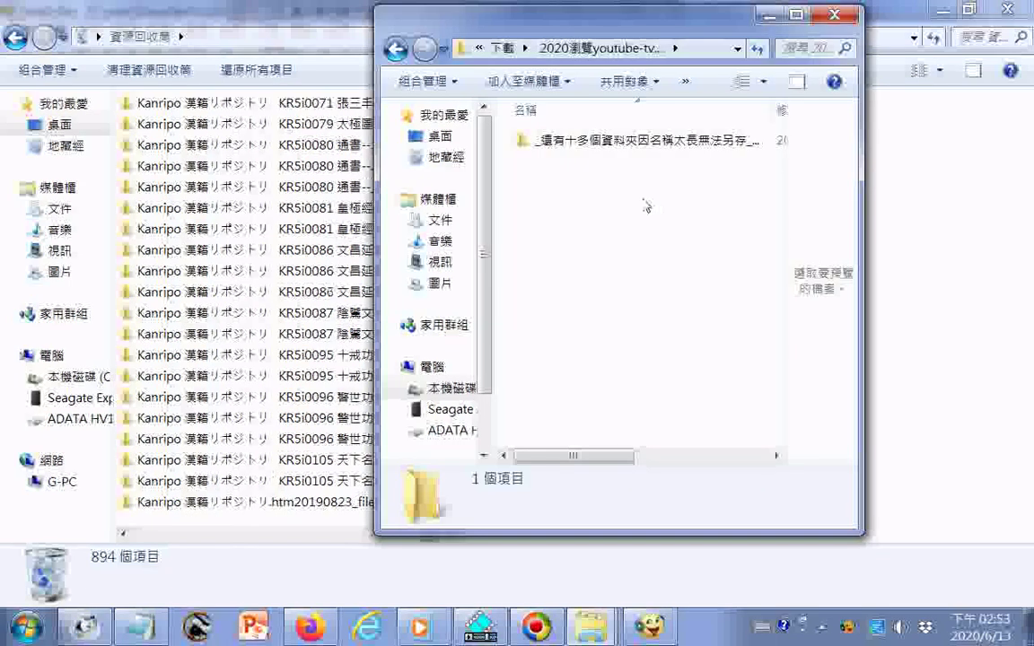
double_click(691, 142)
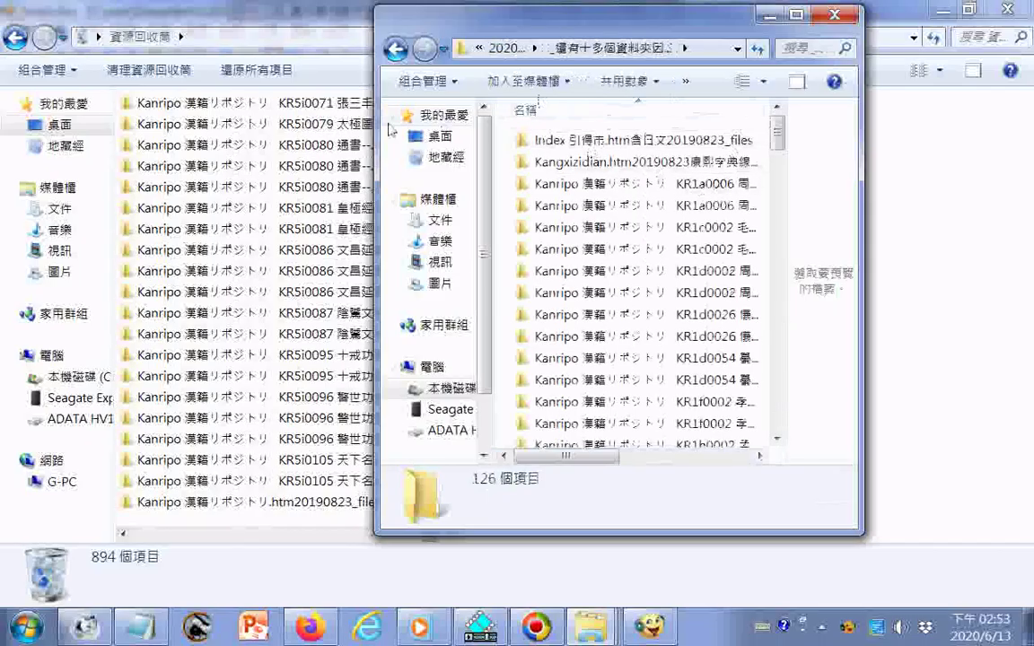
click(398, 50)
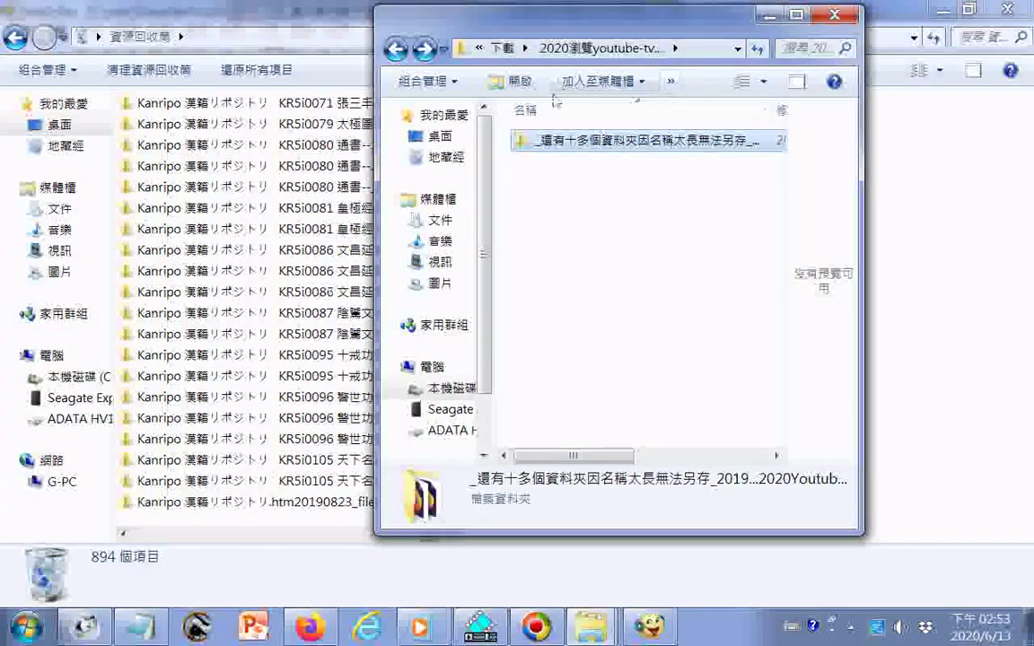
double_click(570, 151)
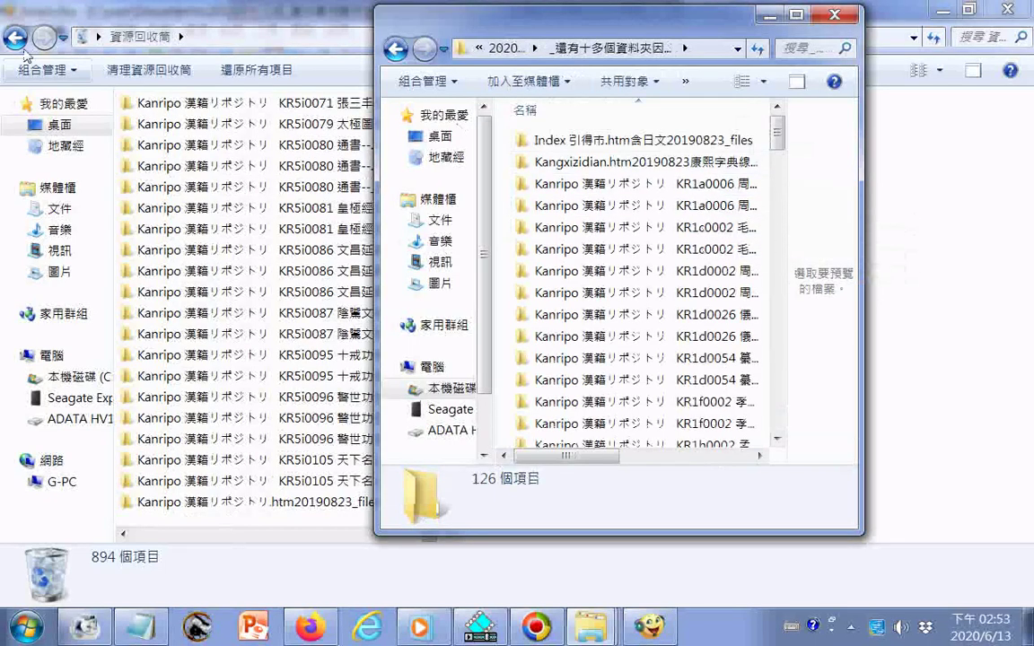
Step: Move the deleted folders from Kanripo KR5i0051 純陽三書--.htm序_files through THE DOCTRINE OF THE MEAN中庸中英對照版_files out of 資源回收筒 into the open _還有十多個資料夾因名稱太長無法另存 folder
click(143, 536)
scroll(179, 359, up, 6)
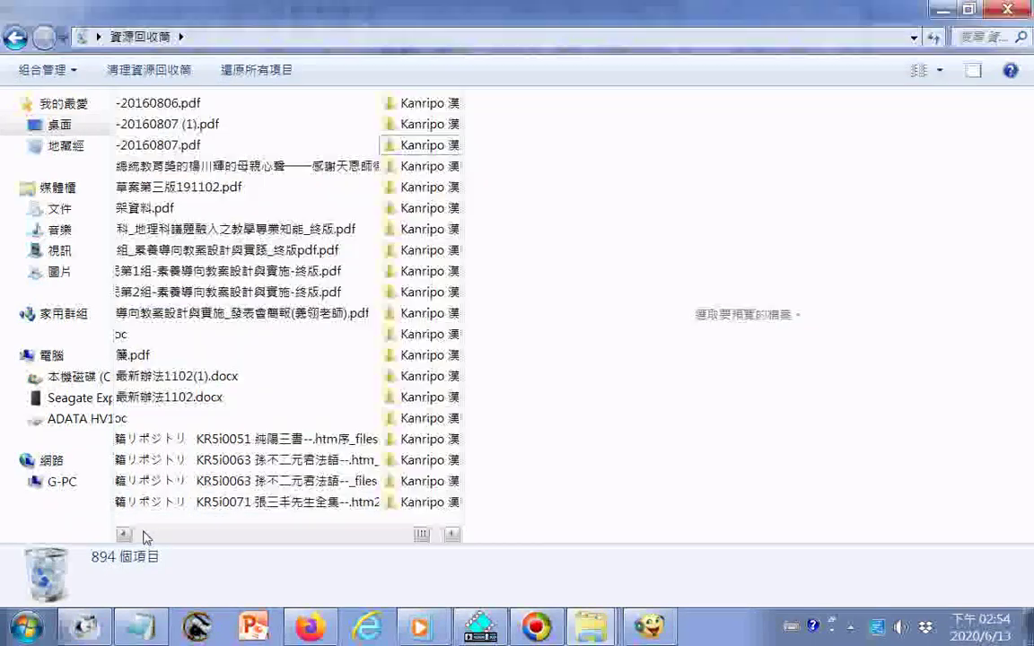
click(170, 440)
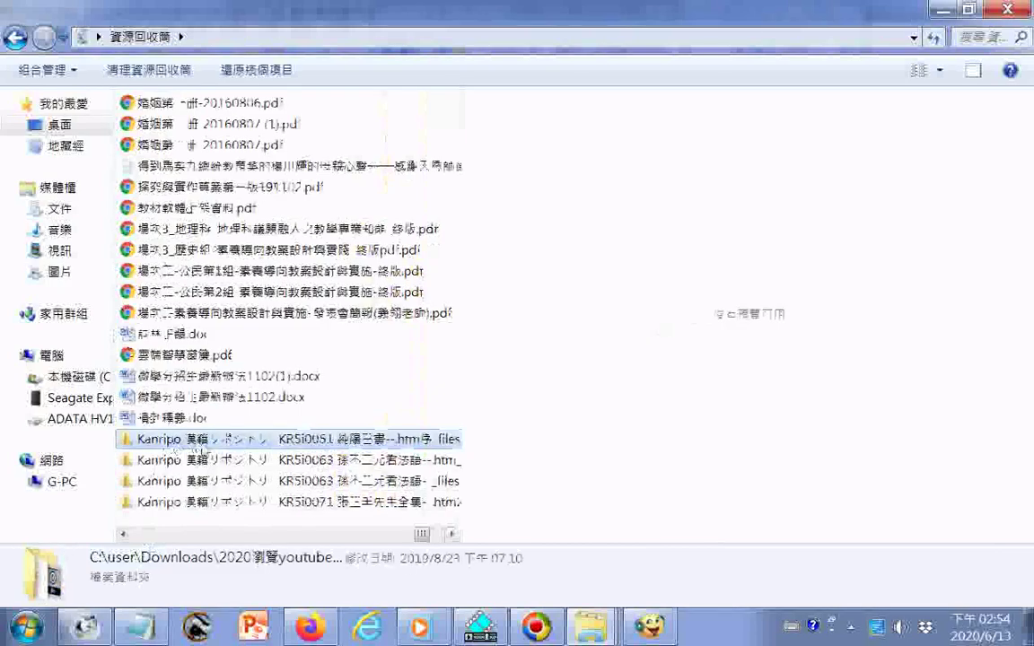
scroll(180, 431, down, 5)
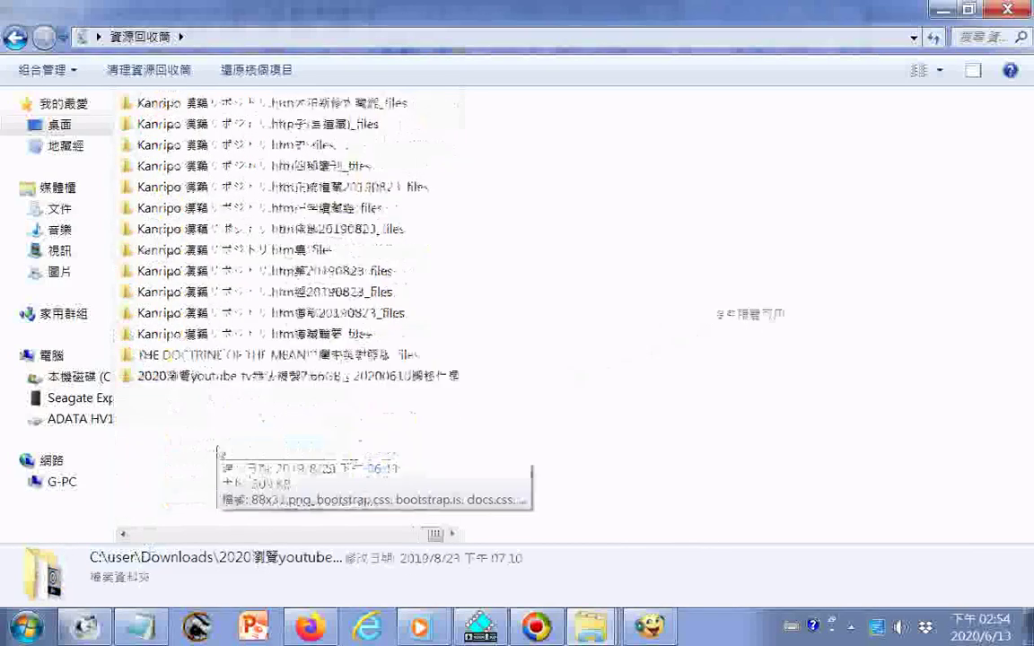
shift+click(226, 355)
scroll(236, 381, up, 3)
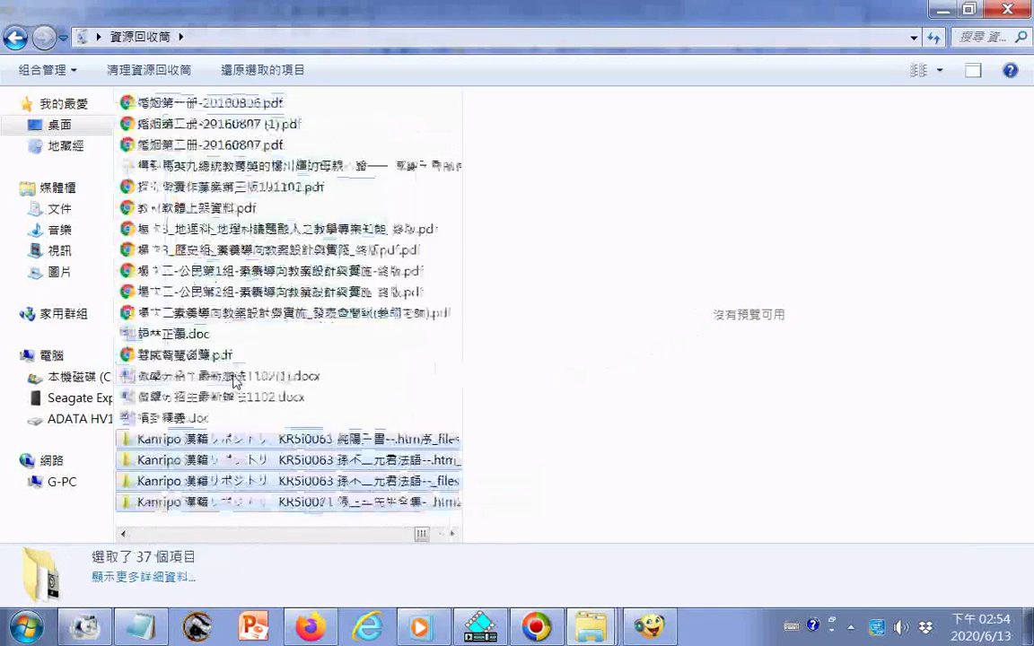
click(590, 626)
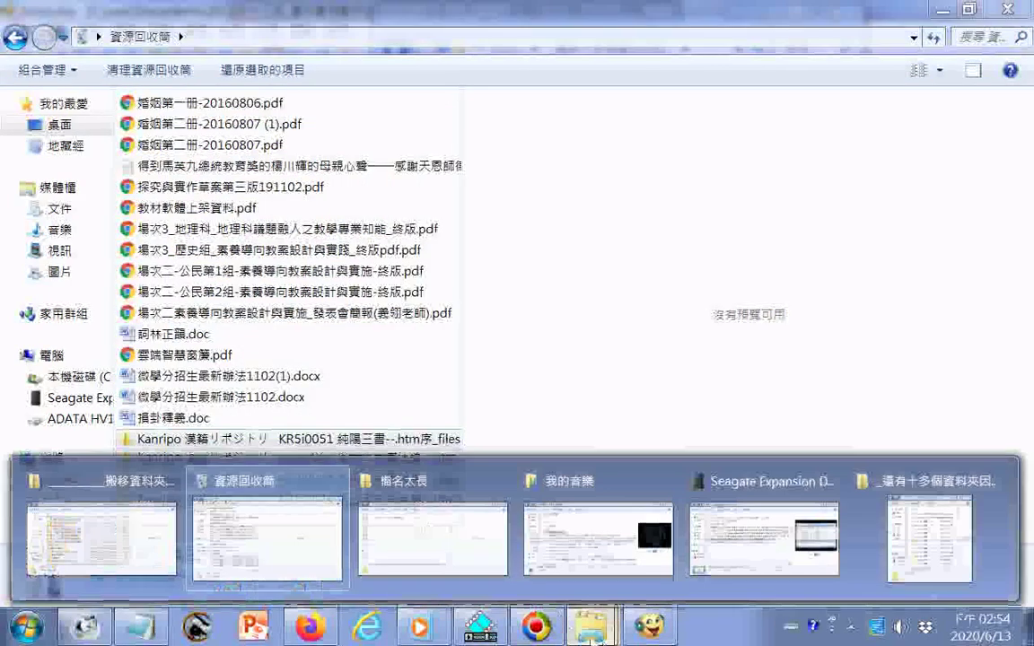
click(933, 502)
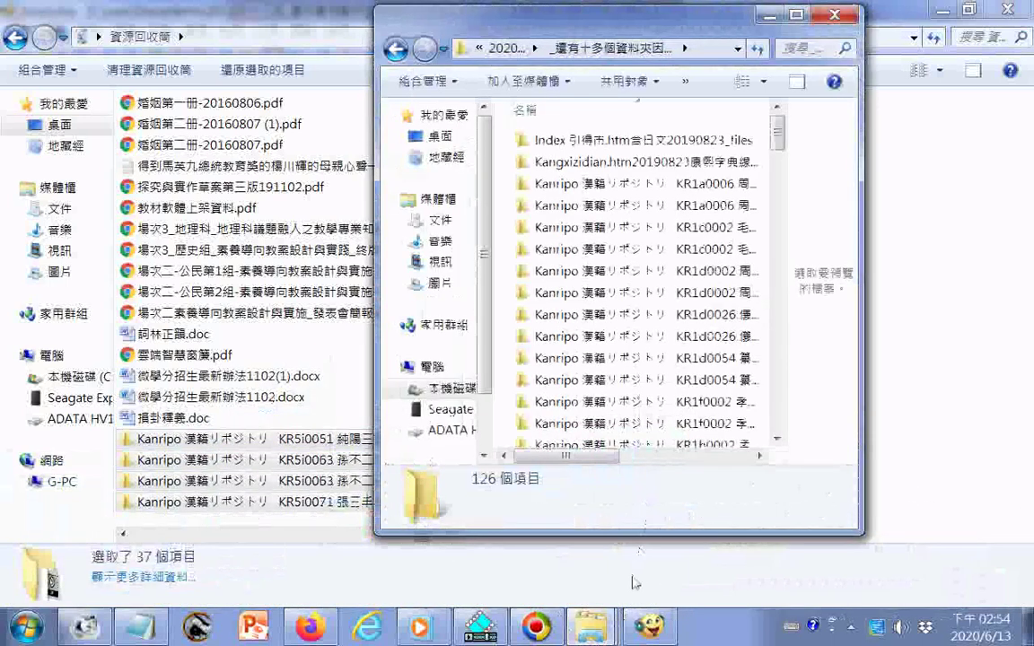
key(ctrl+v)
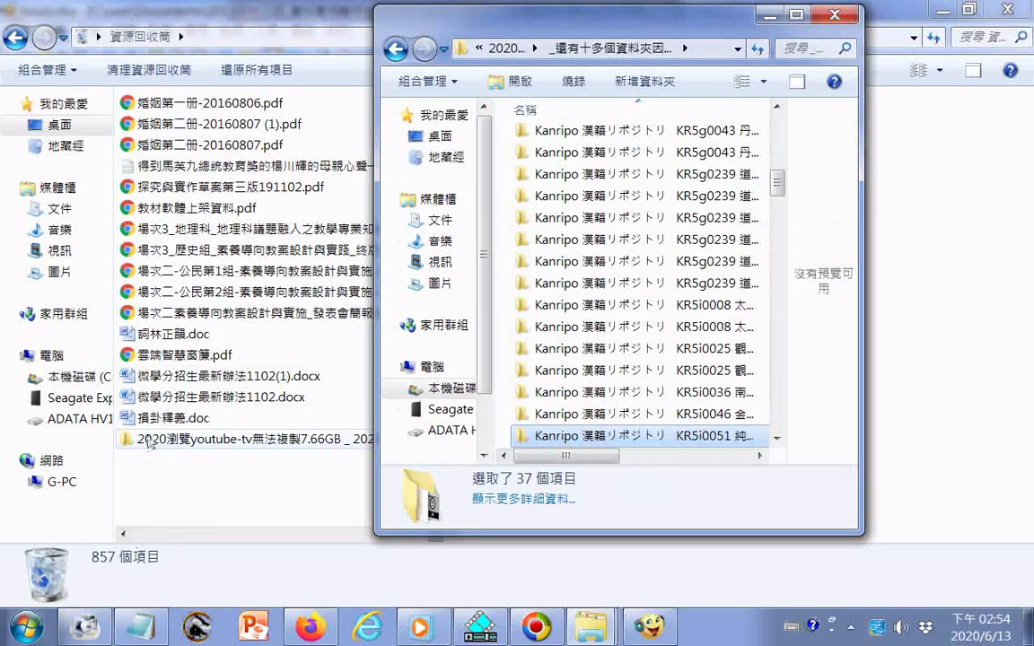
Step: Look through the remaining deleted files in 資源回收筒 from 損卦釋義.doc back to the Android系統互動創作 PDFs
click(156, 420)
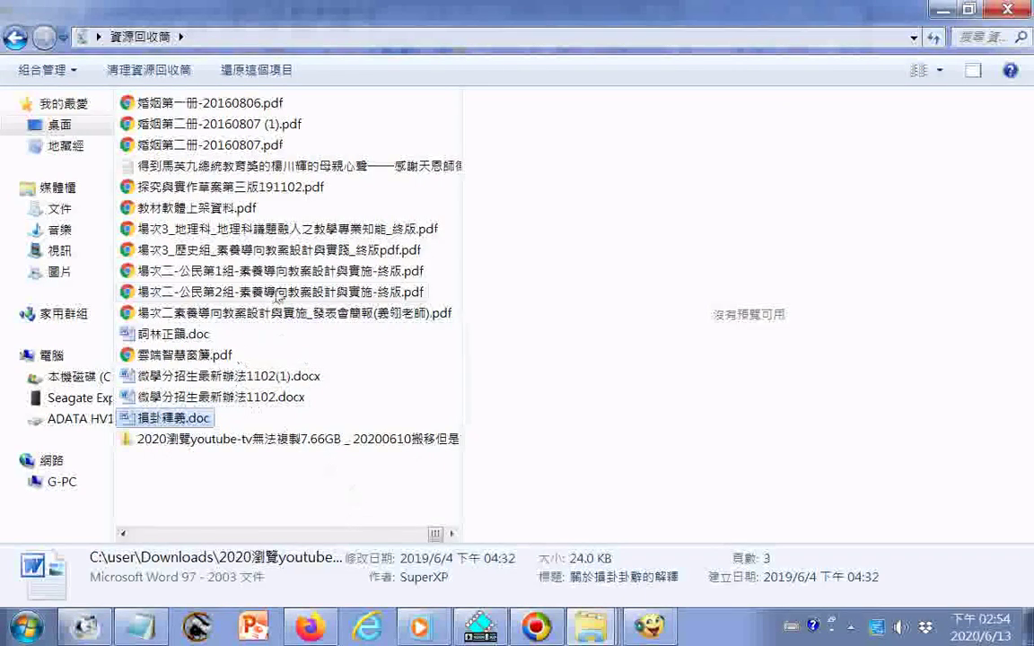
scroll(284, 287, up, 1)
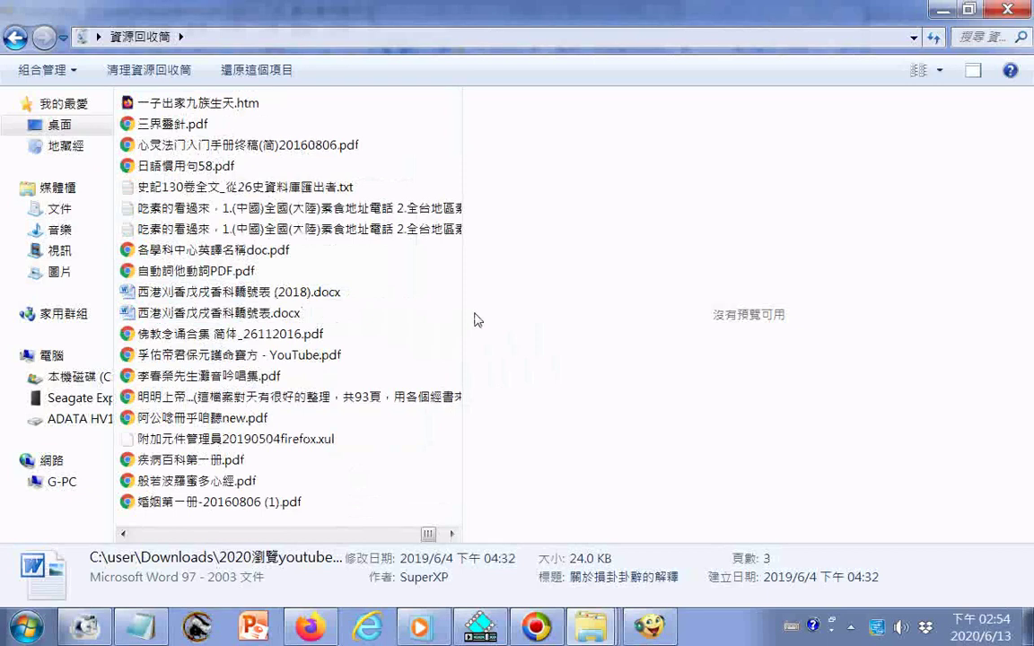
scroll(477, 320, up, 2)
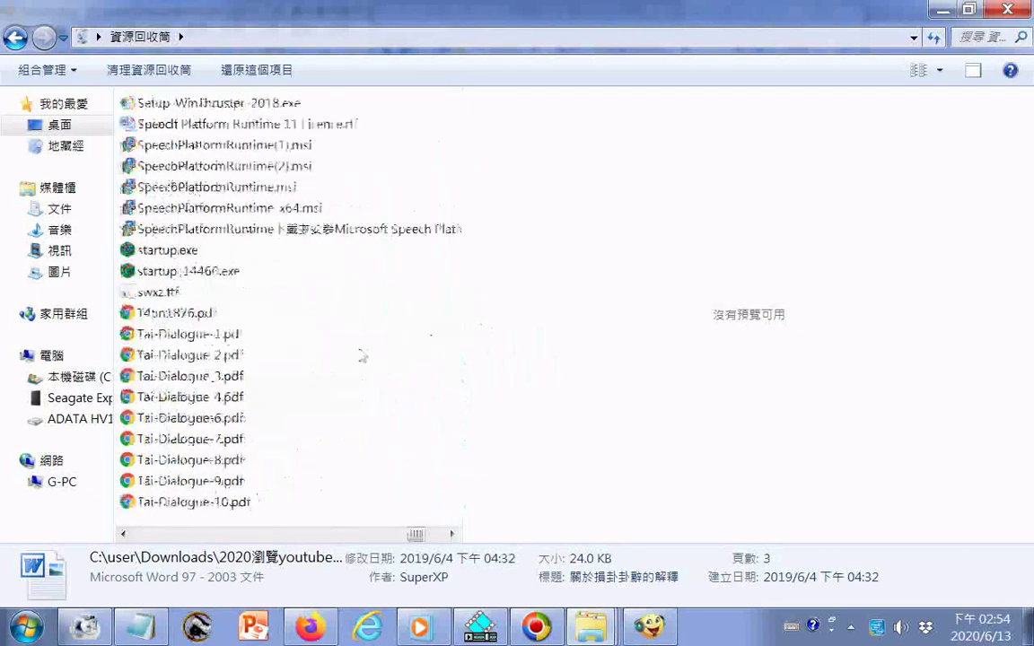
click(170, 310)
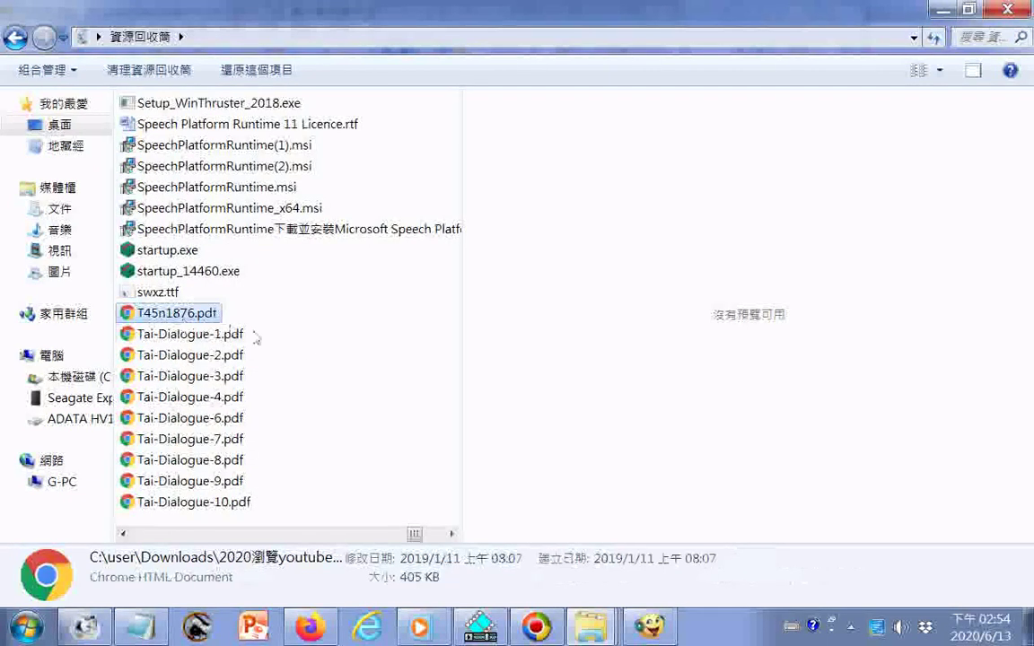
scroll(331, 337, up, 1)
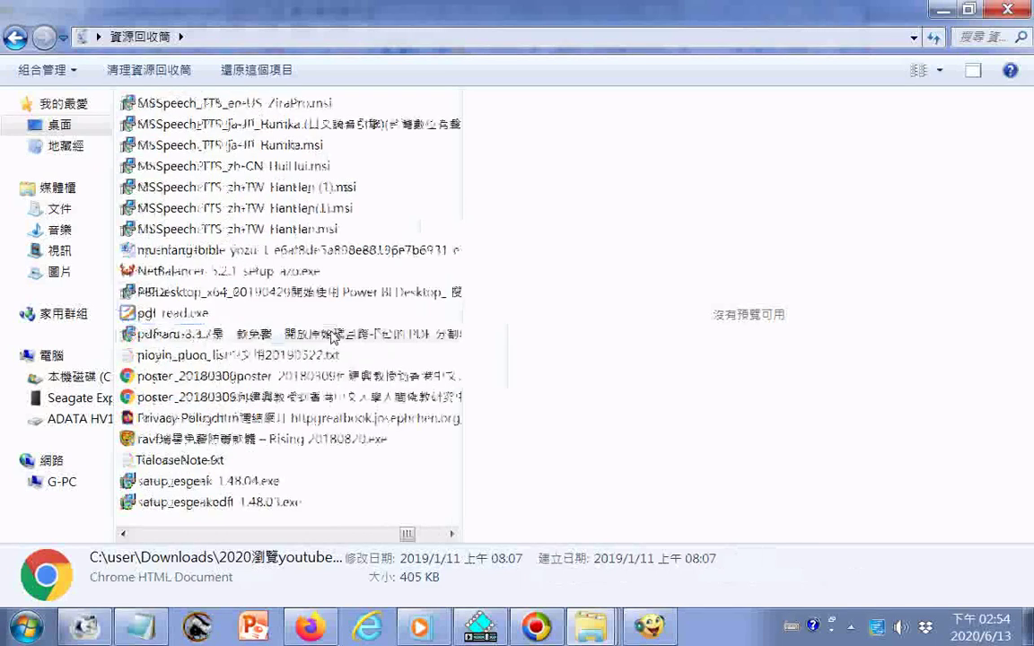
scroll(331, 336, up, 4)
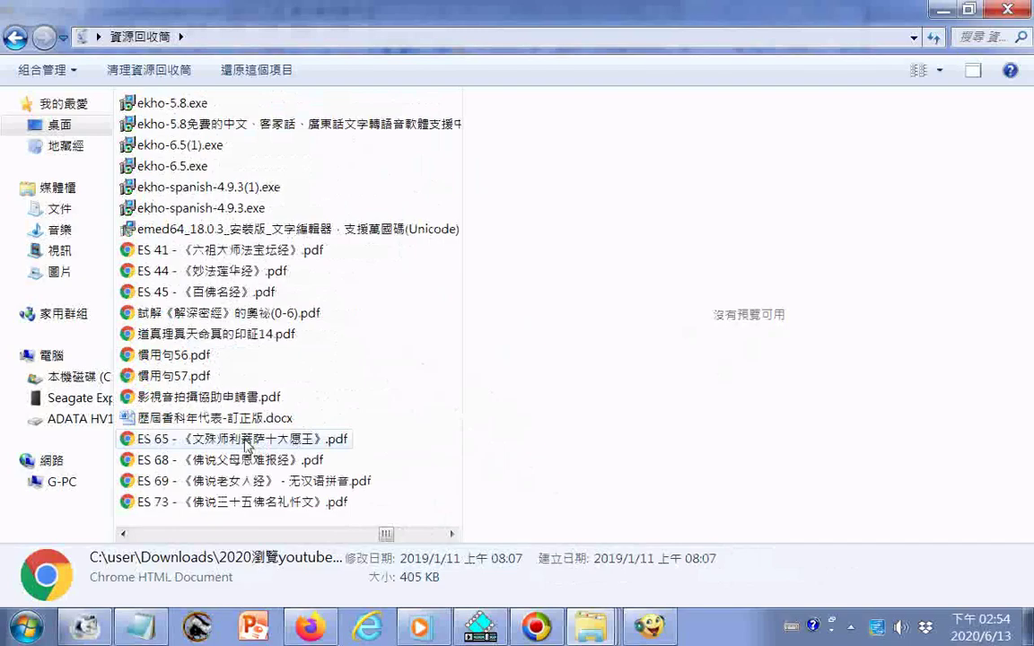
scroll(269, 272, up, 1)
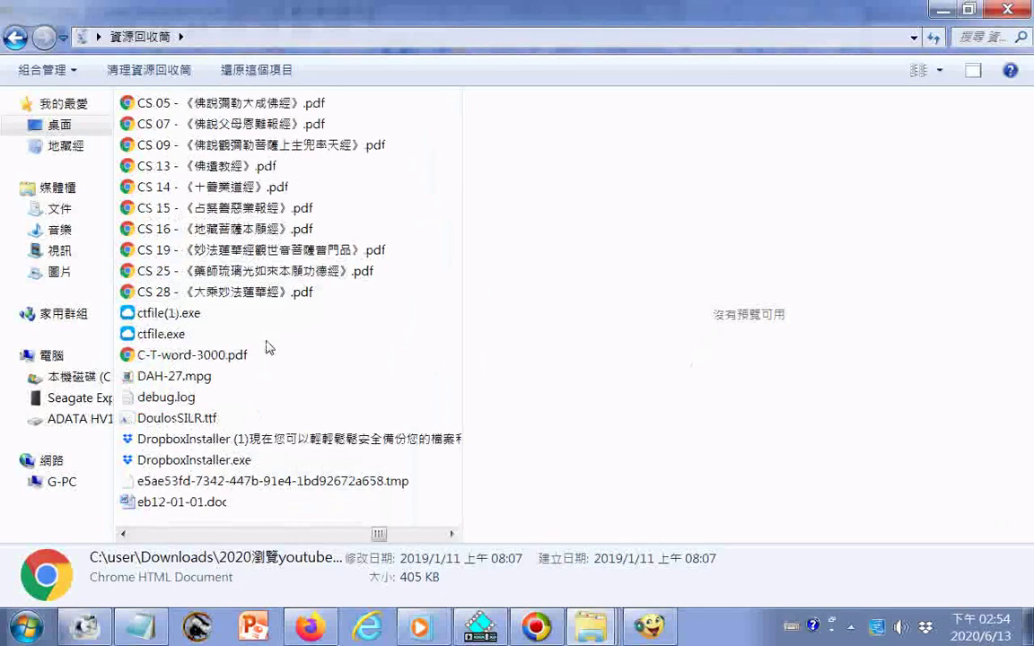
scroll(269, 347, up, 1)
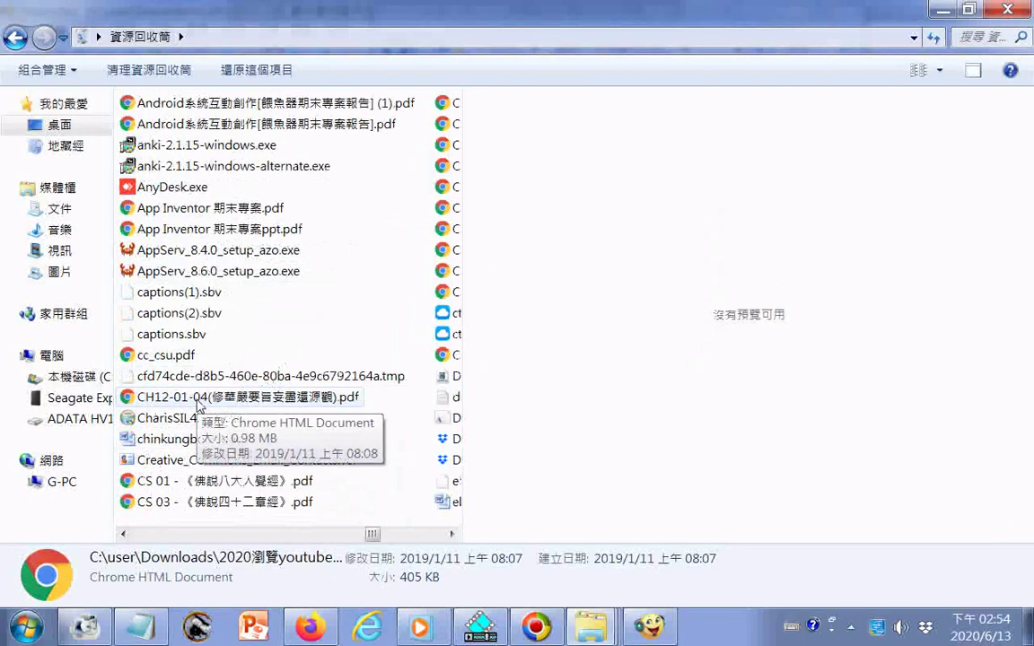
Step: Sort the deleted items in 資源回收筒 by item type (項目類型)
right_click(280, 312)
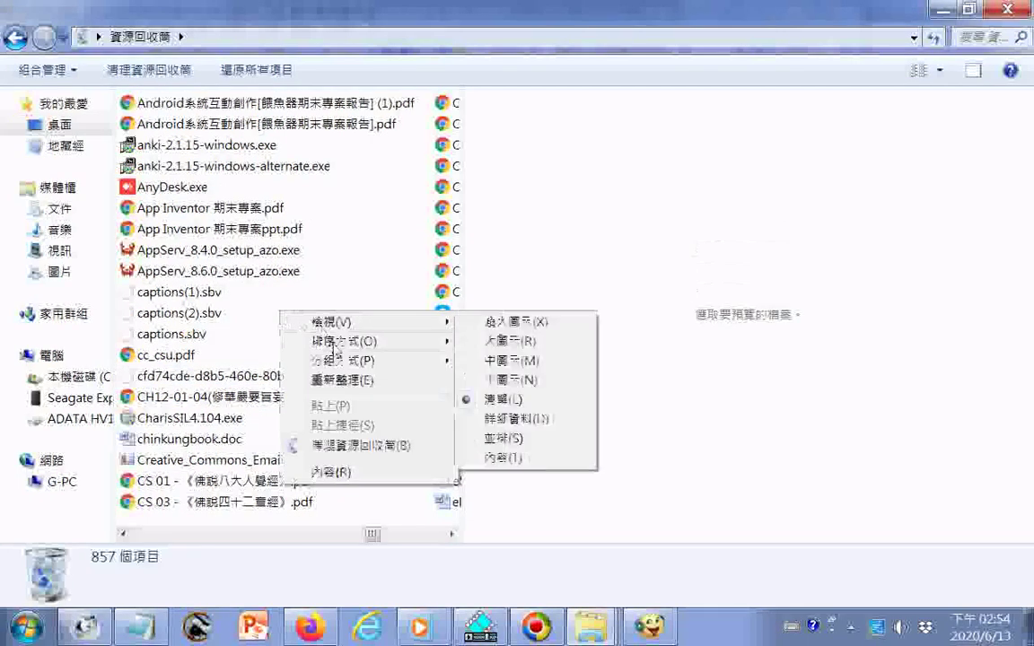
mouse_move(323, 322)
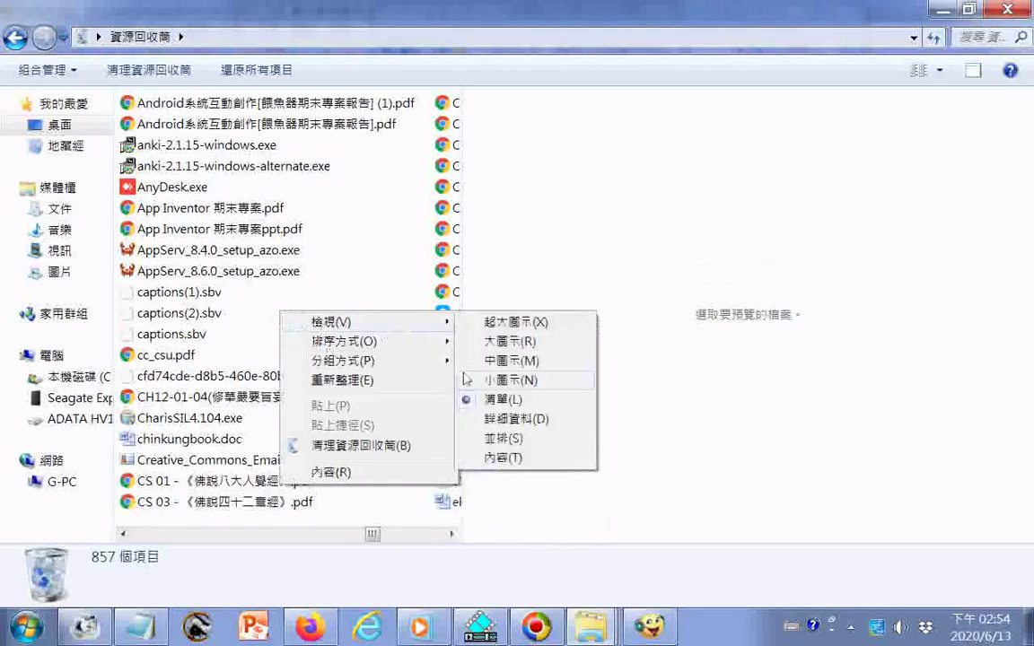
mouse_move(395, 342)
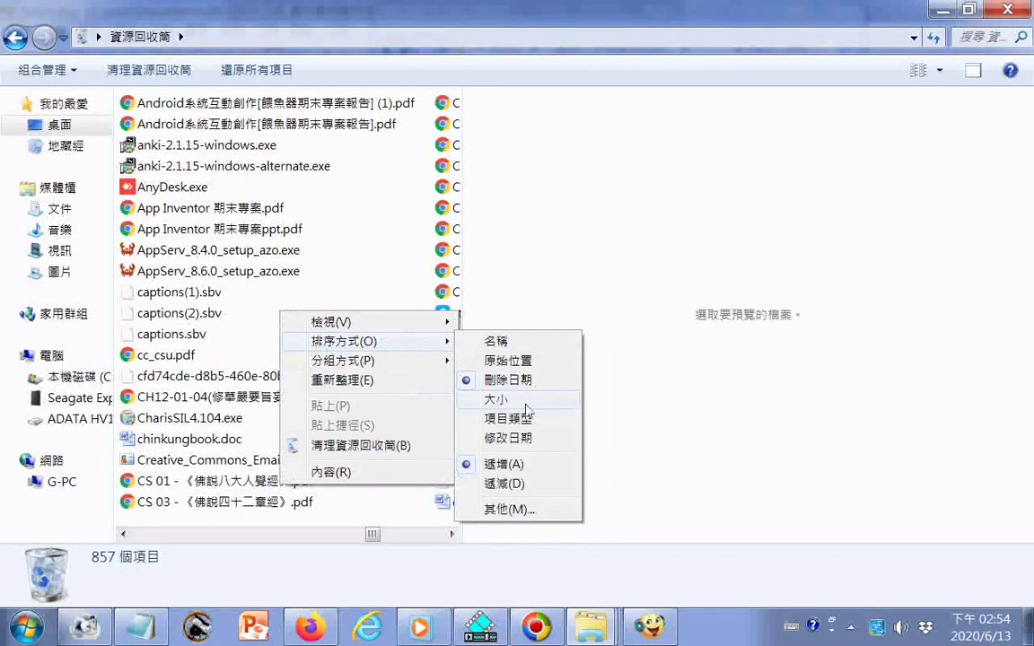
click(528, 418)
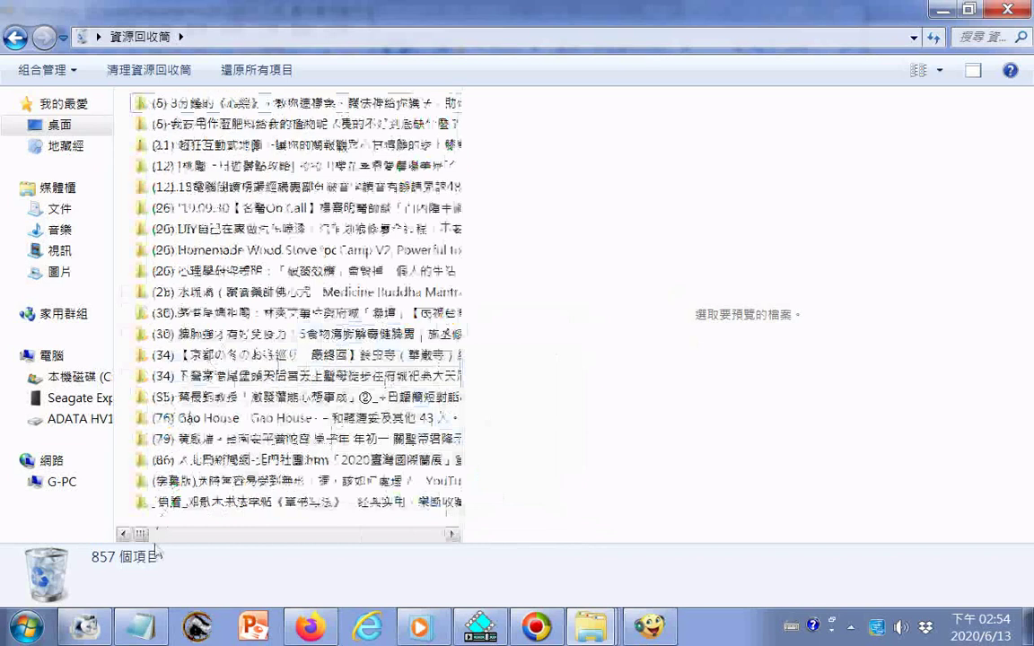
Step: Look through the type-sorted deleted items from the end of the list back past the installers and .msi files
drag(139, 536, 454, 536)
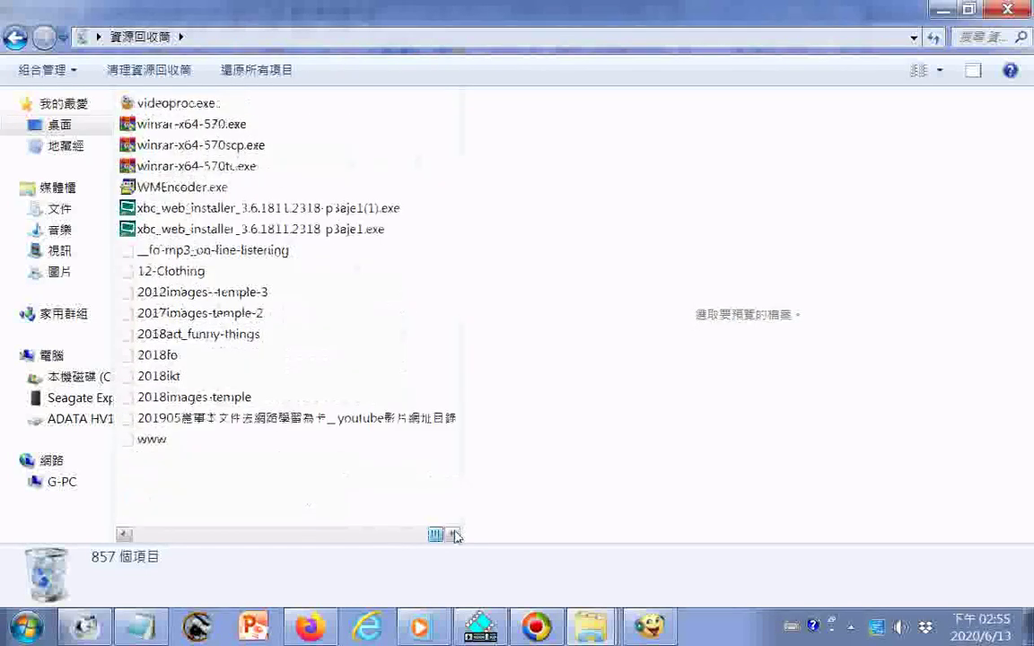
click(356, 539)
click(319, 538)
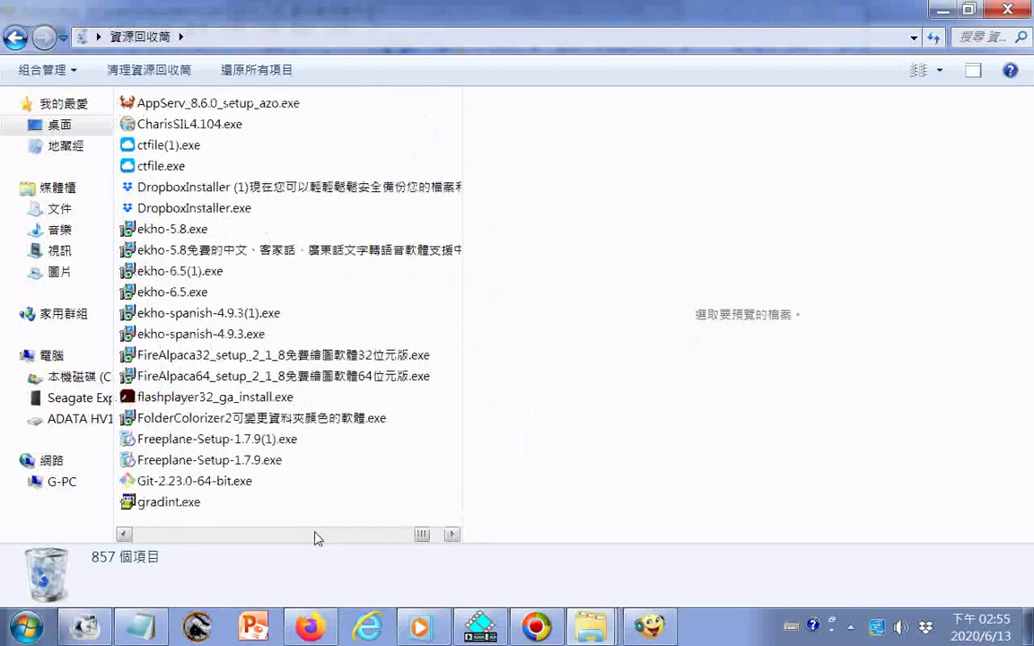
click(318, 538)
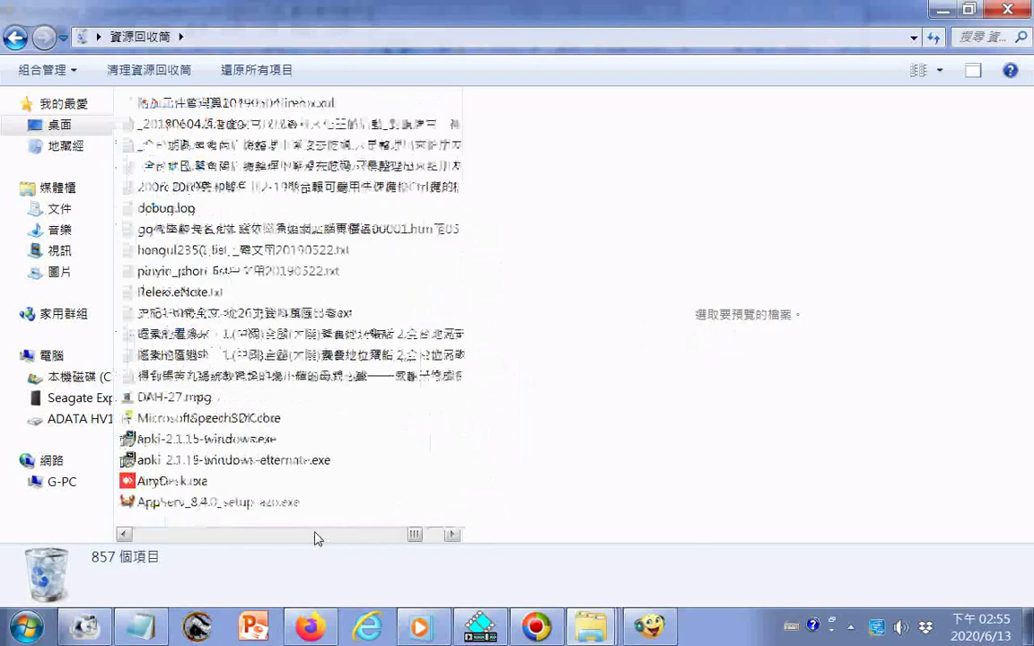
click(309, 539)
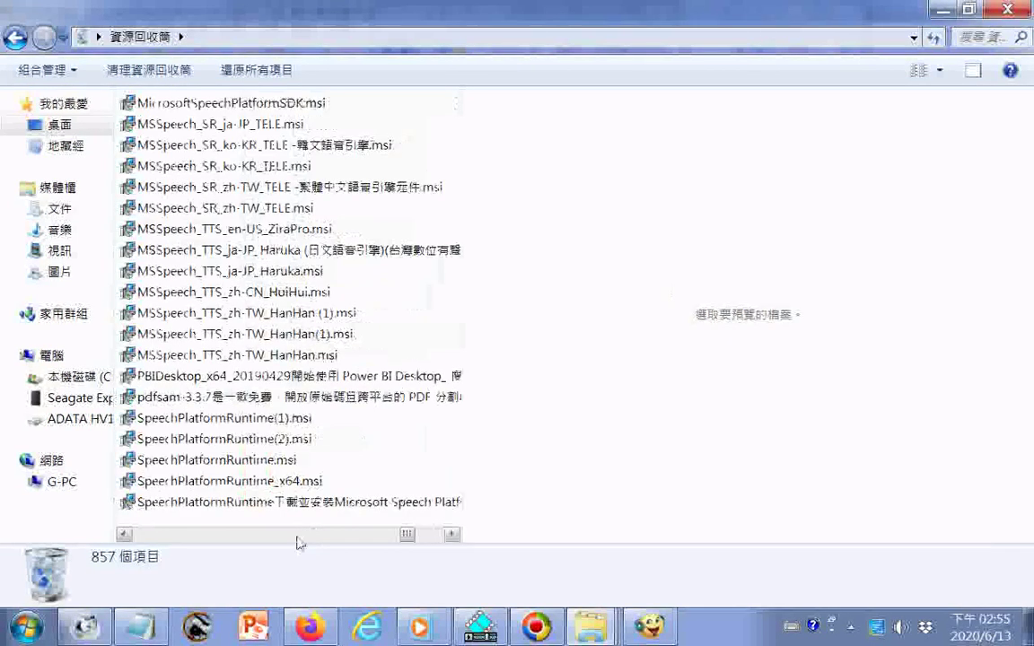
click(299, 538)
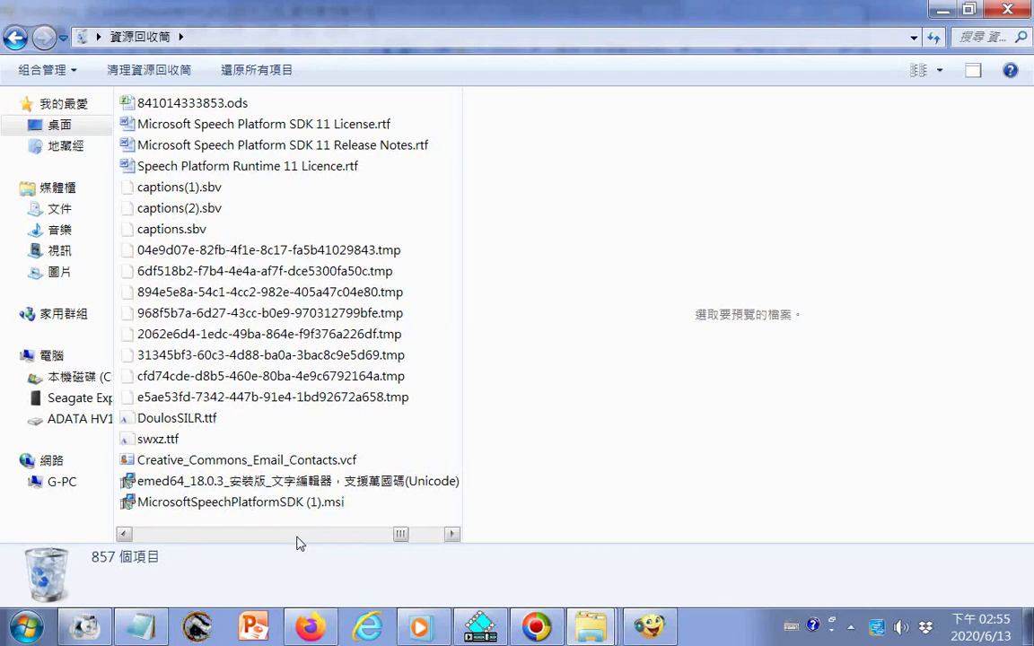
Step: Look through the type-sorted deleted items in 資源回收筒 from the .msi files back to the .htm pages and the first .doc files
scroll(299, 543, up, 5)
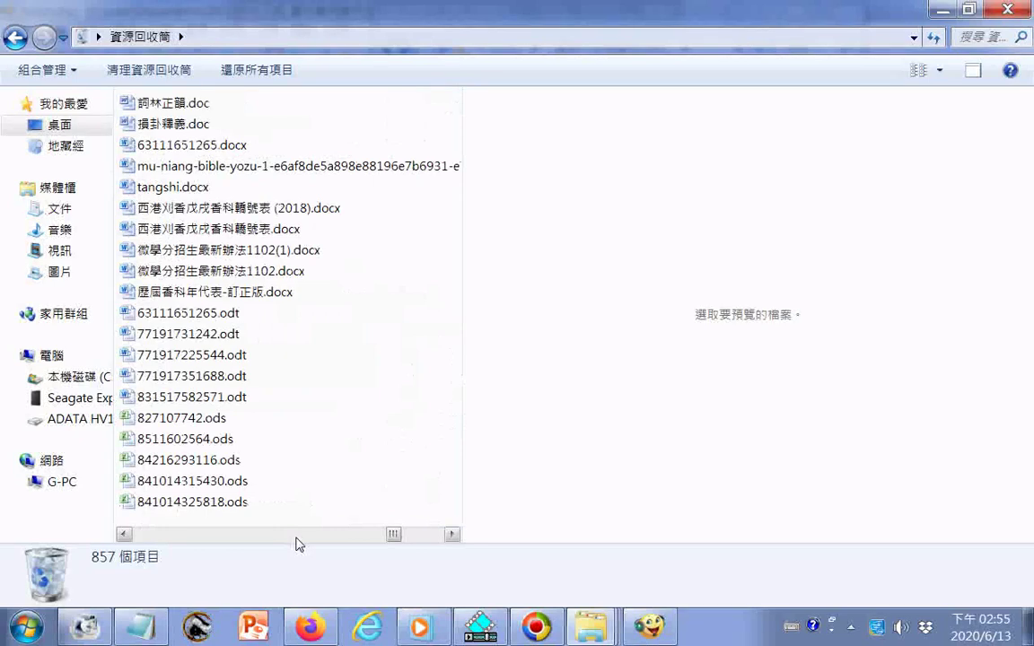
scroll(299, 544, up, 3)
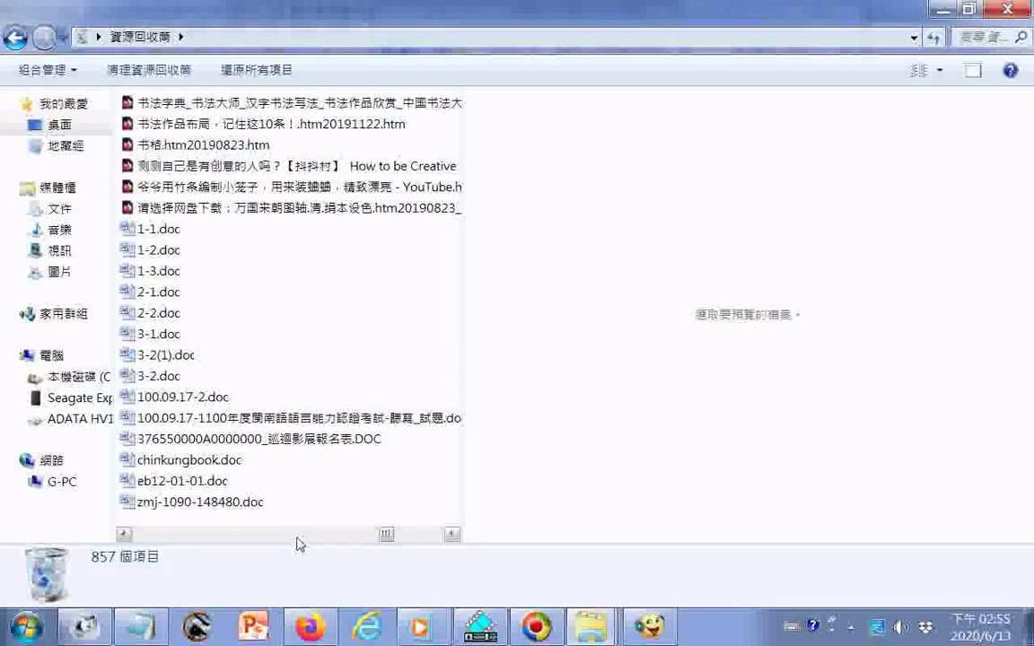
scroll(299, 543, up, 3)
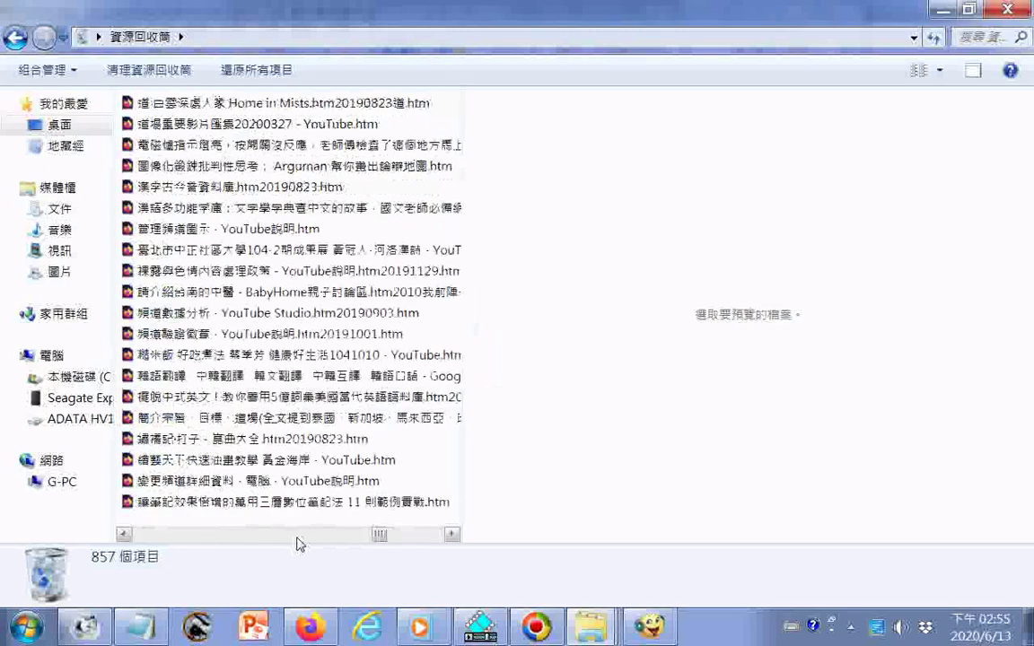
click(297, 539)
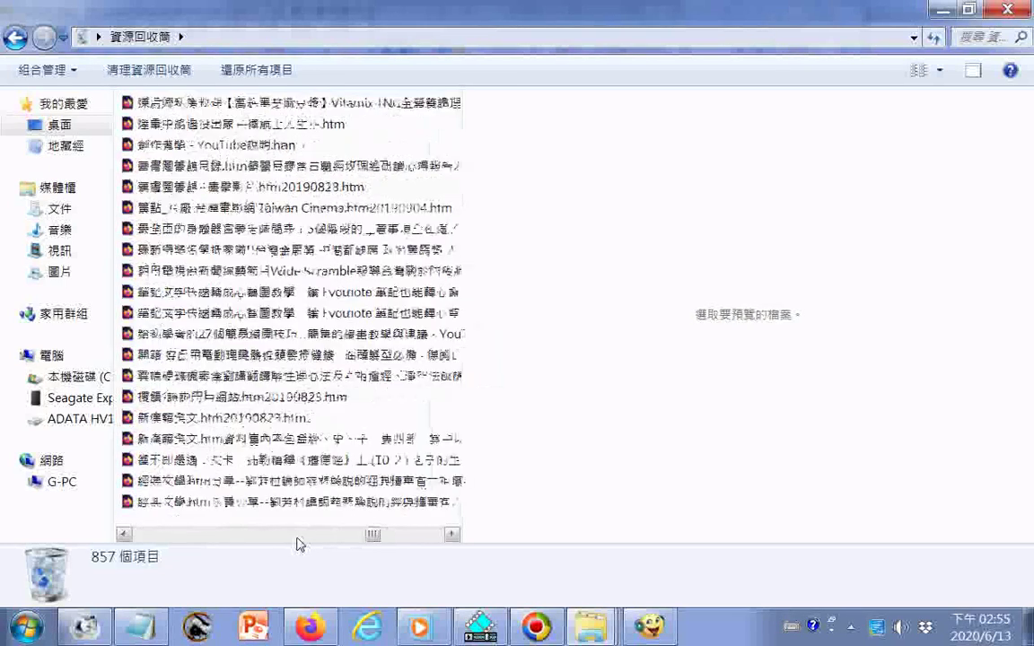
click(409, 532)
scroll(412, 536, down, 3)
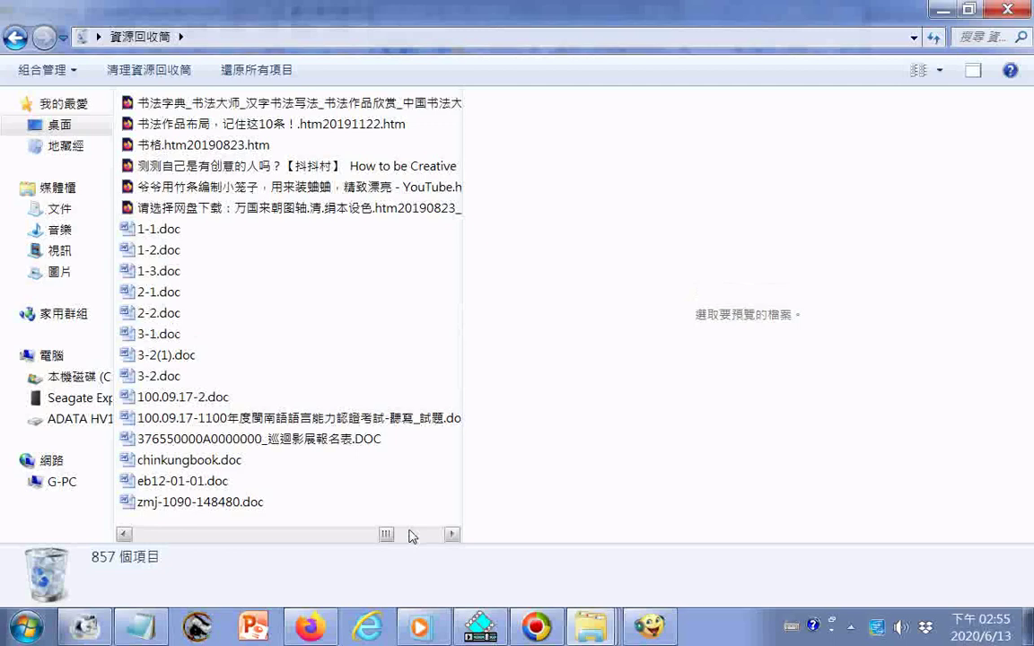
Step: Select the deleted Word documents from 1-1.doc through 歷屆香科年代表-訂正版.docx in 資源回收筒
click(163, 233)
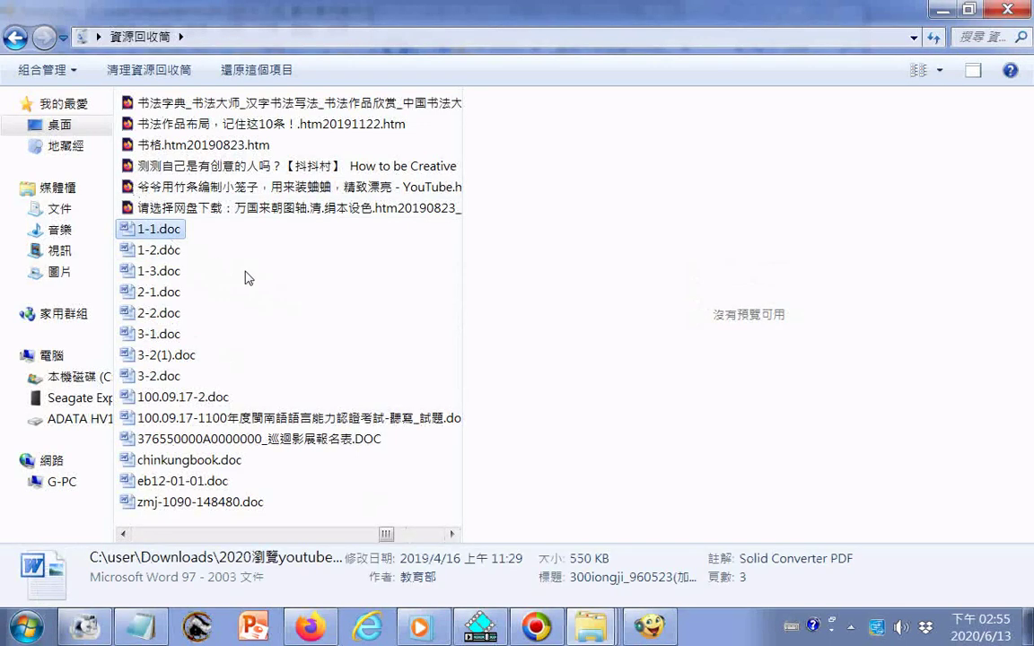
scroll(264, 328, down, 2)
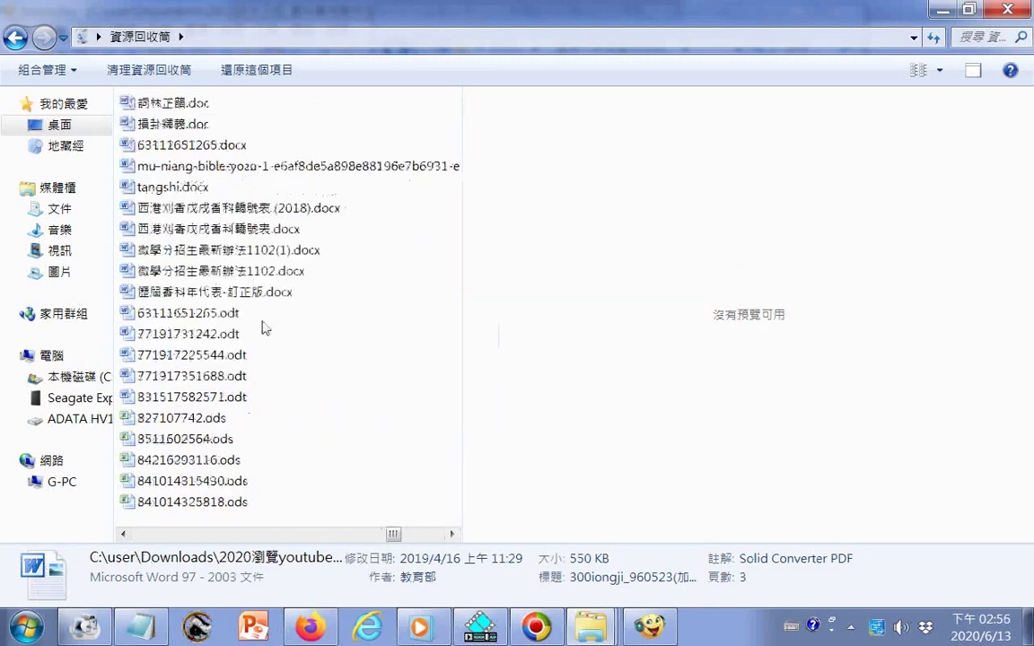
scroll(264, 328, down, 2)
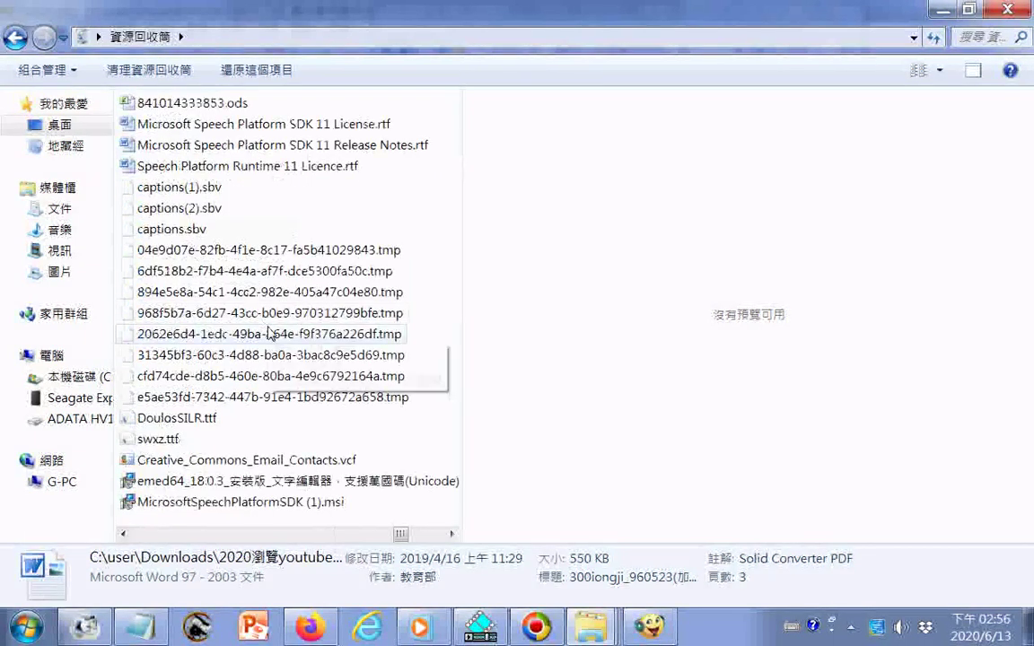
scroll(267, 333, up, 2)
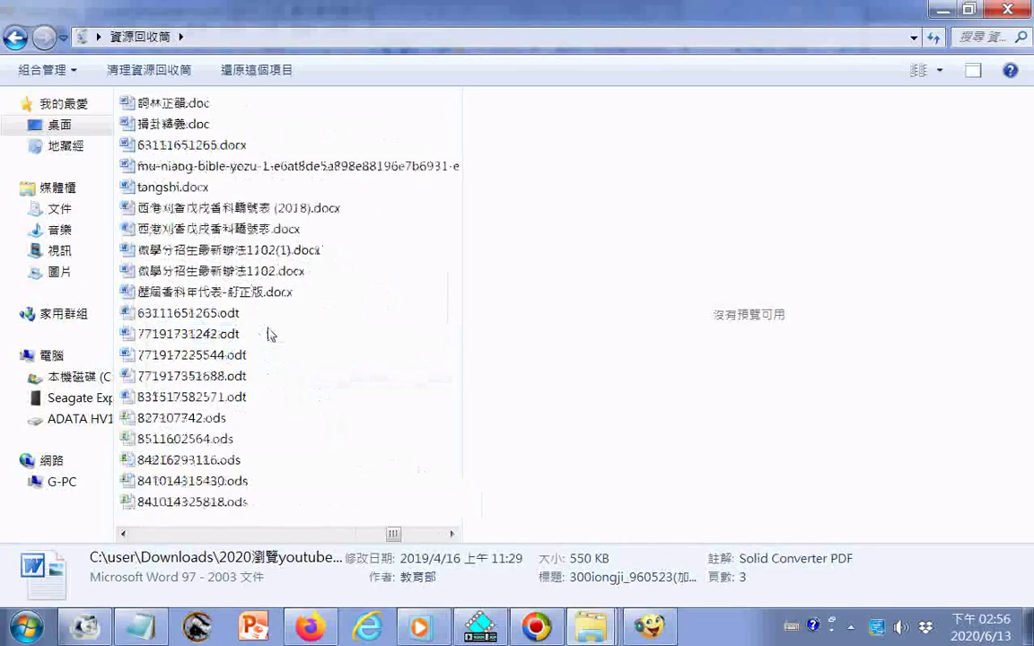
shift+click(236, 290)
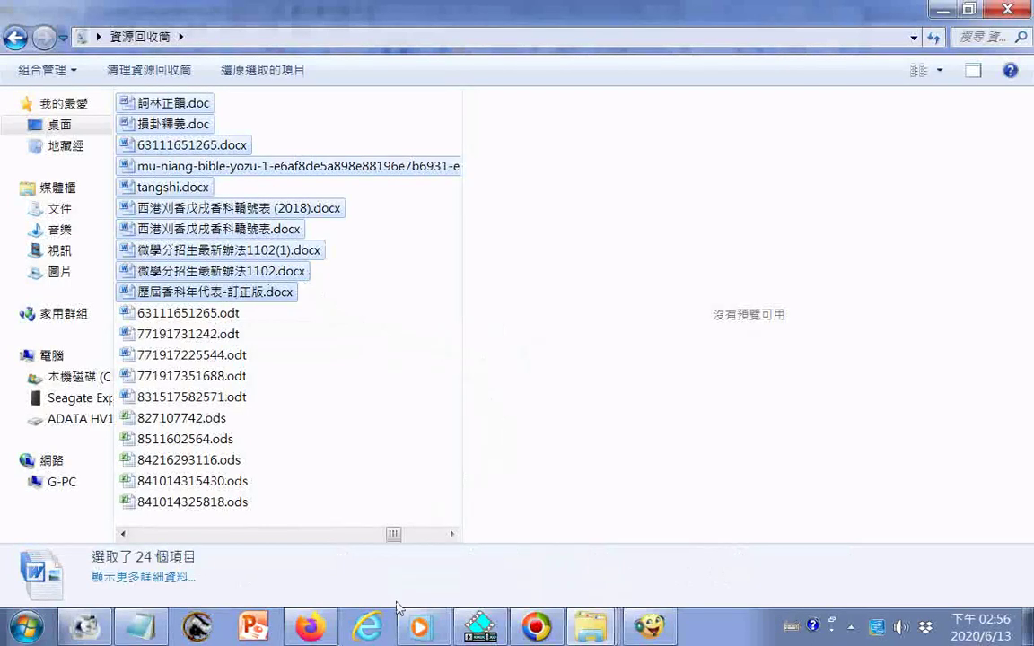
right_click(260, 245)
click(305, 334)
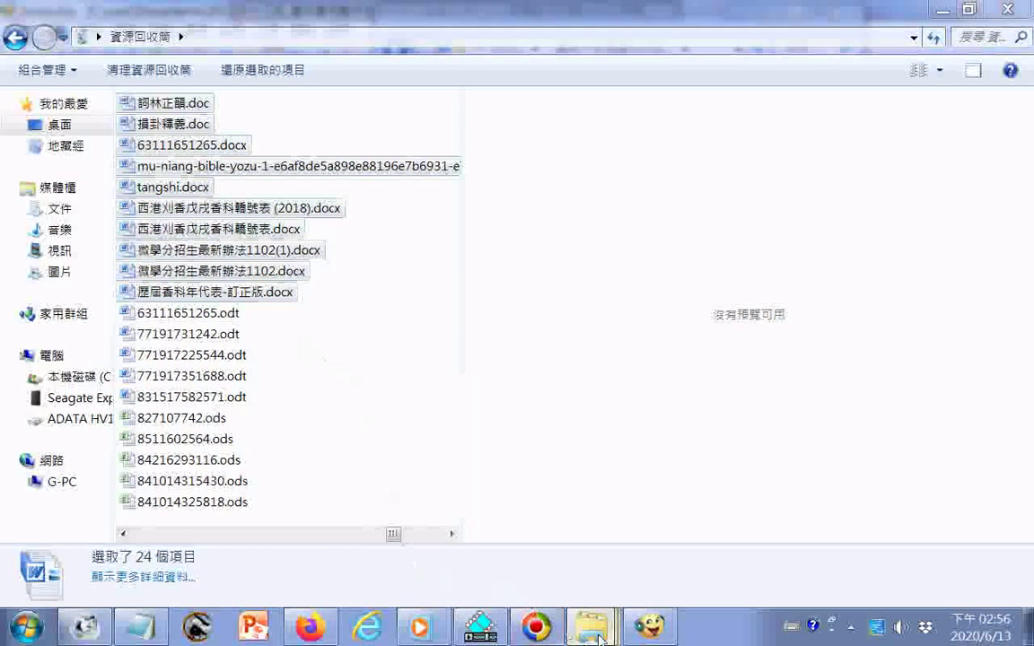
mouse_move(591, 625)
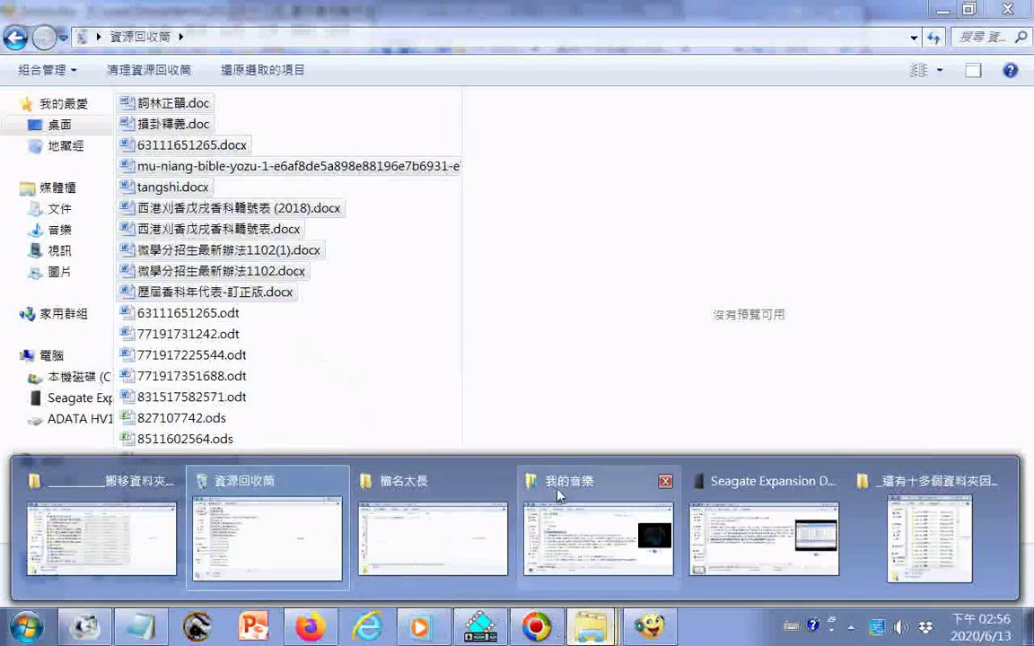
mouse_move(520, 501)
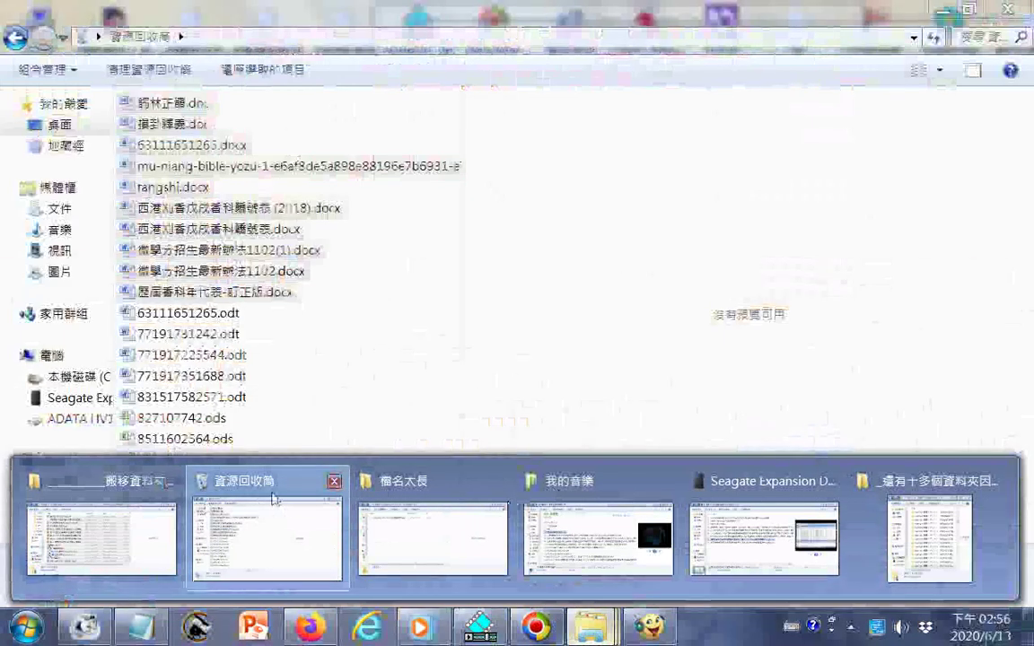
click(269, 488)
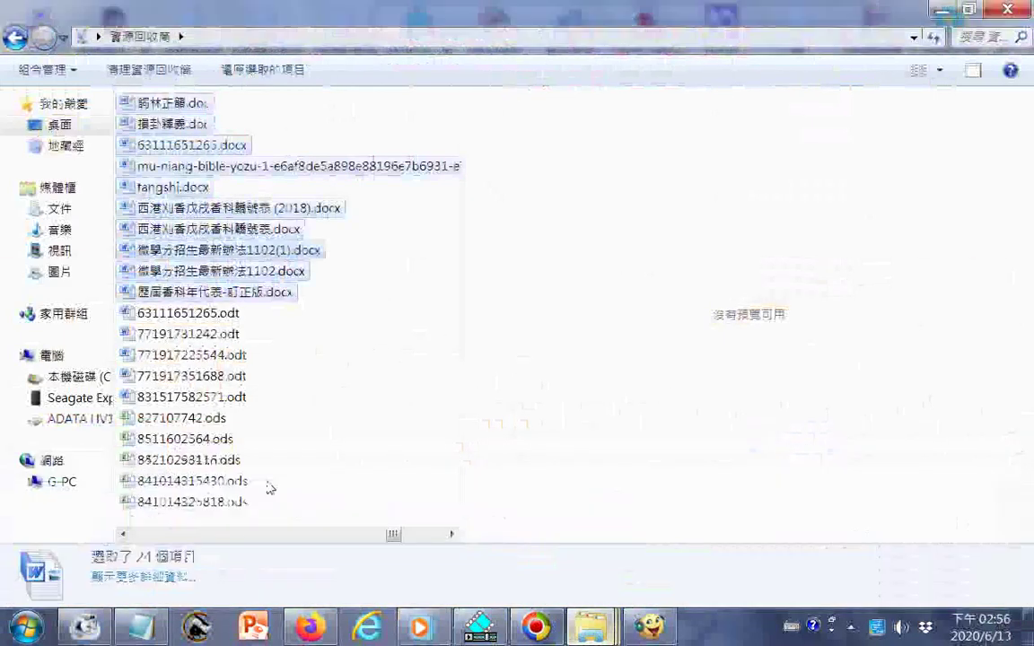
Step: Permanently delete all items remaining in 資源回收筒
key(ctrl+a)
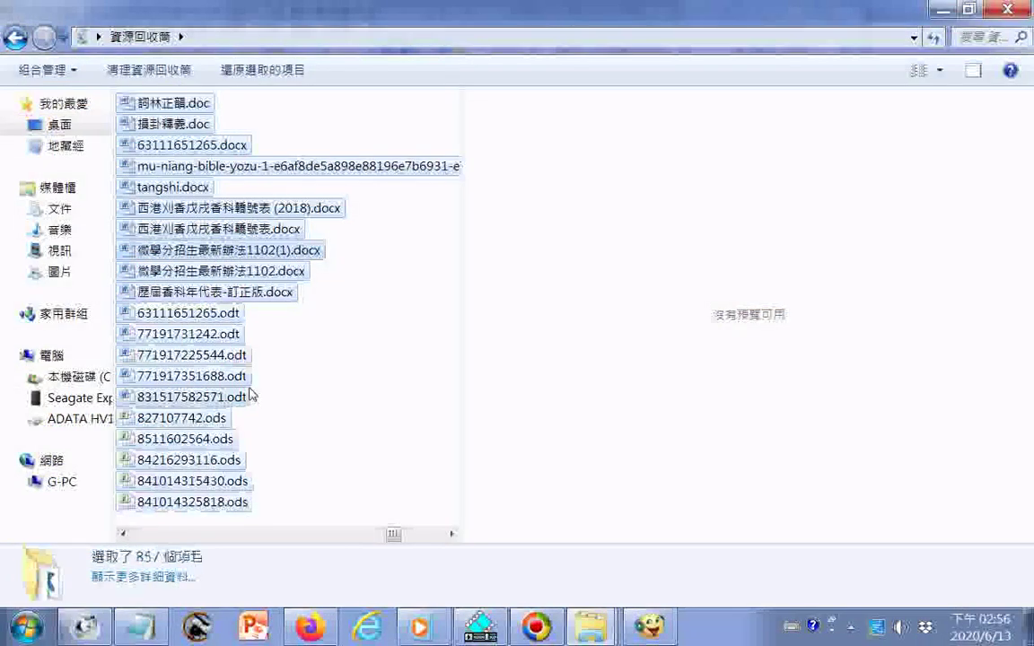
right_click(253, 401)
click(238, 487)
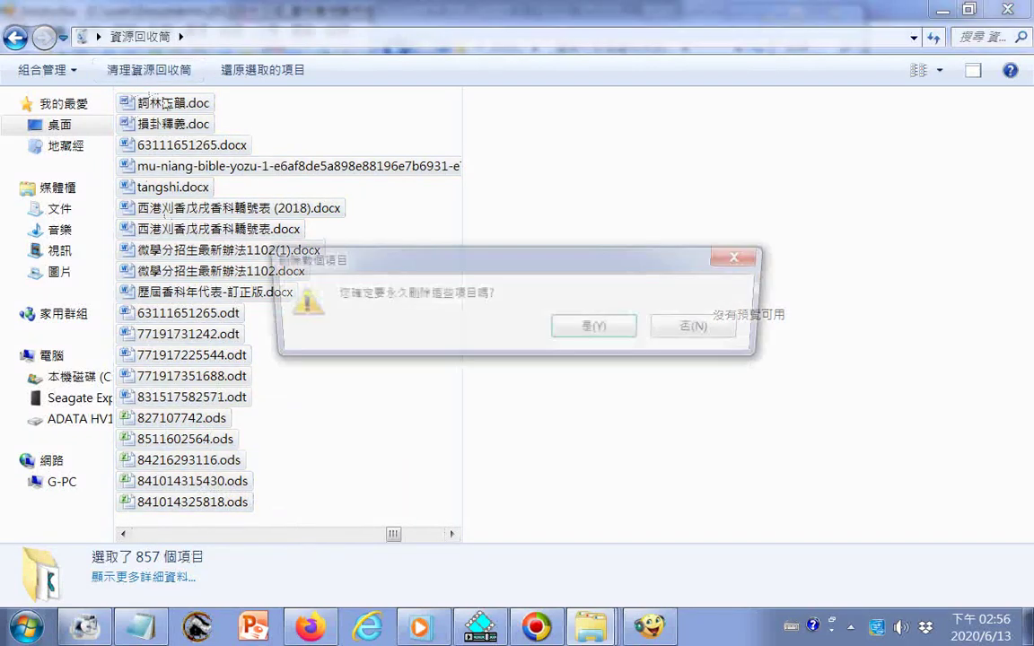
click(594, 326)
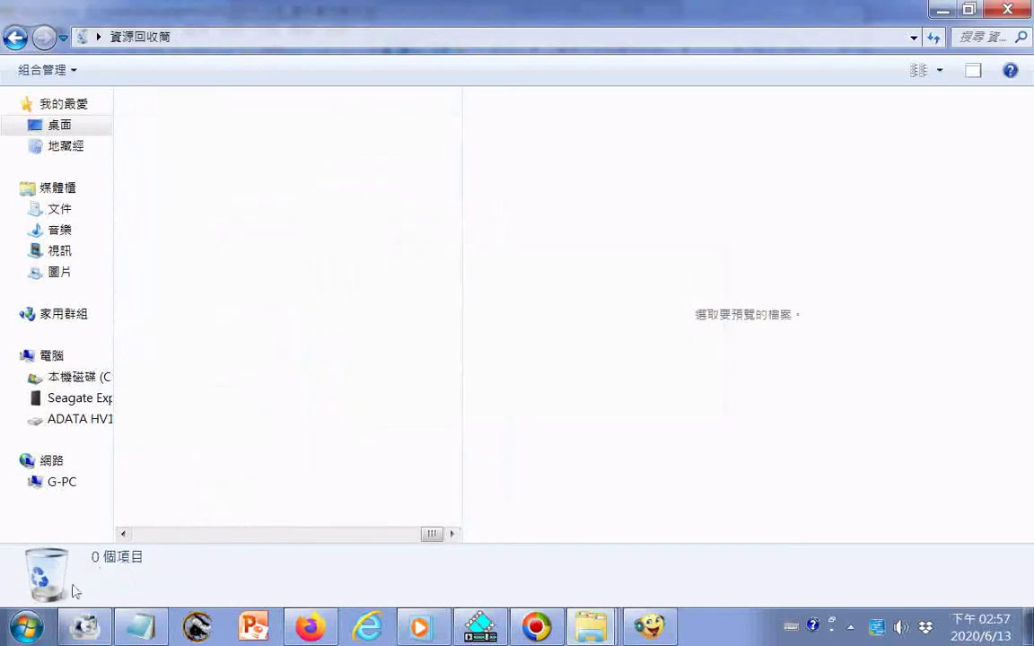
Step: Check the drives' free space in 電腦 and start shutting down Windows
click(26, 627)
click(287, 229)
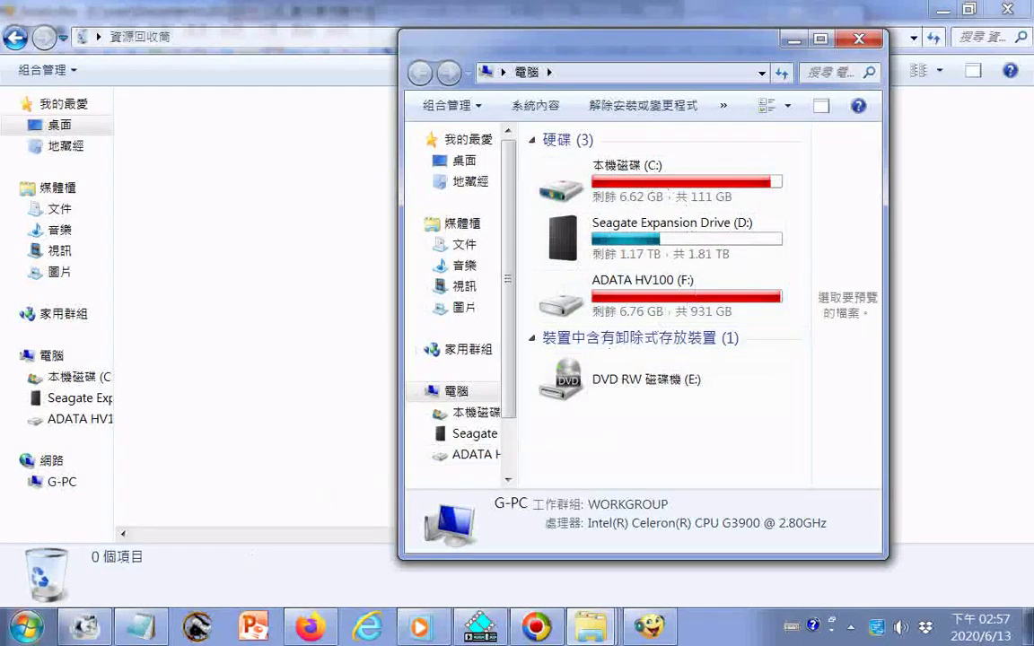
key(super)
click(309, 572)
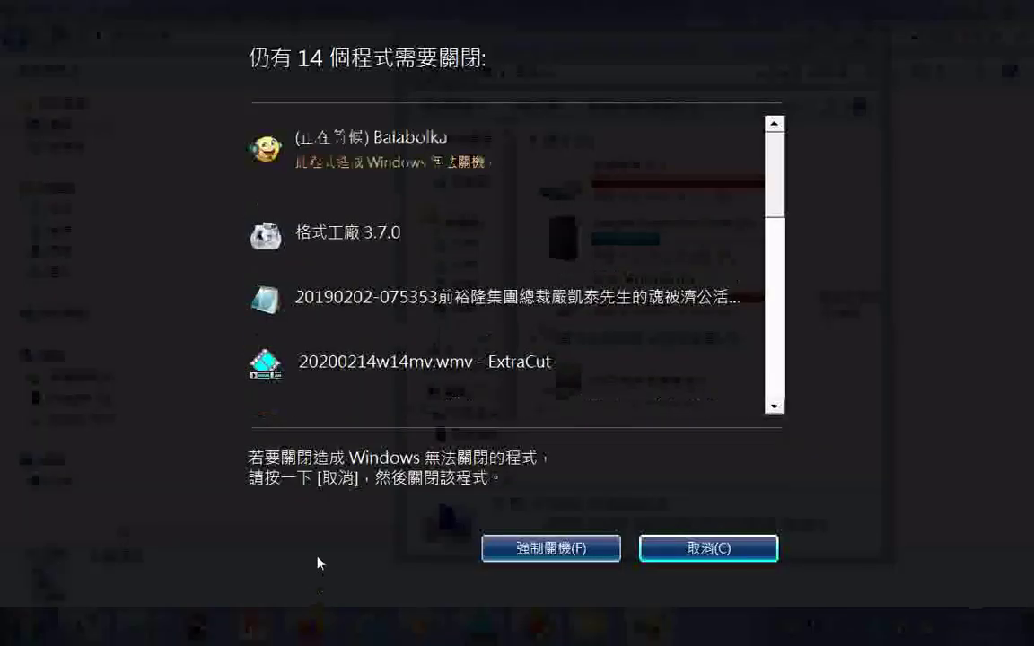